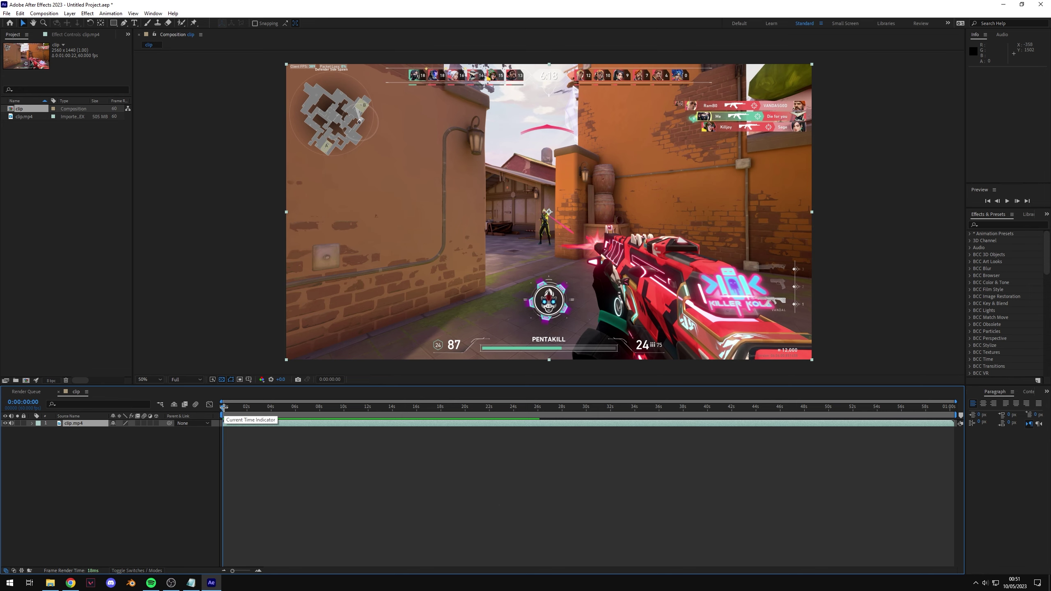
End the work area at 0:00:01:36 and trim the clip composition to it.
drag(223, 407, 242, 408)
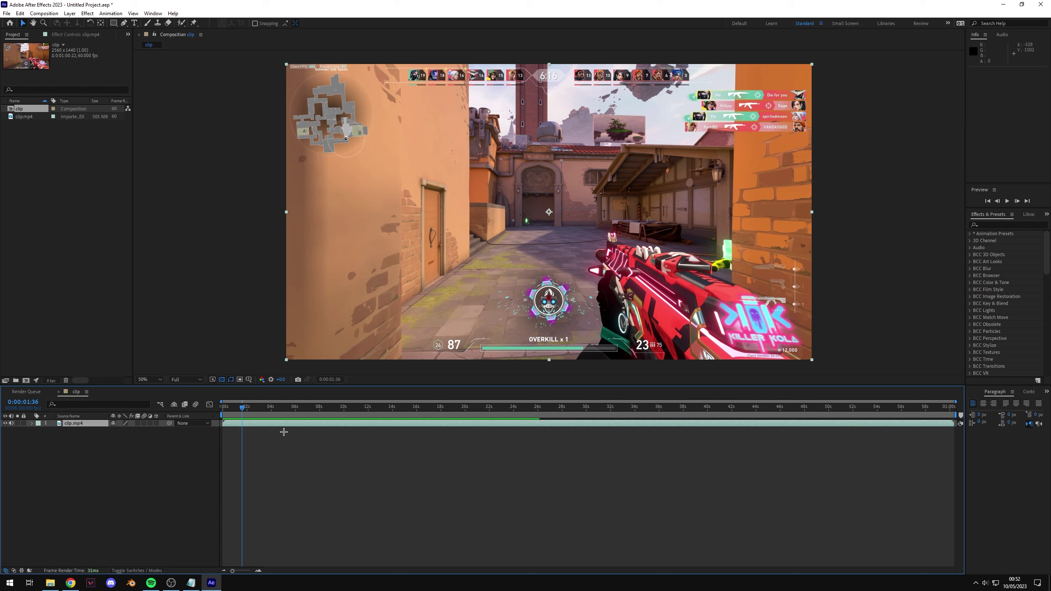
key(ctrl+z)
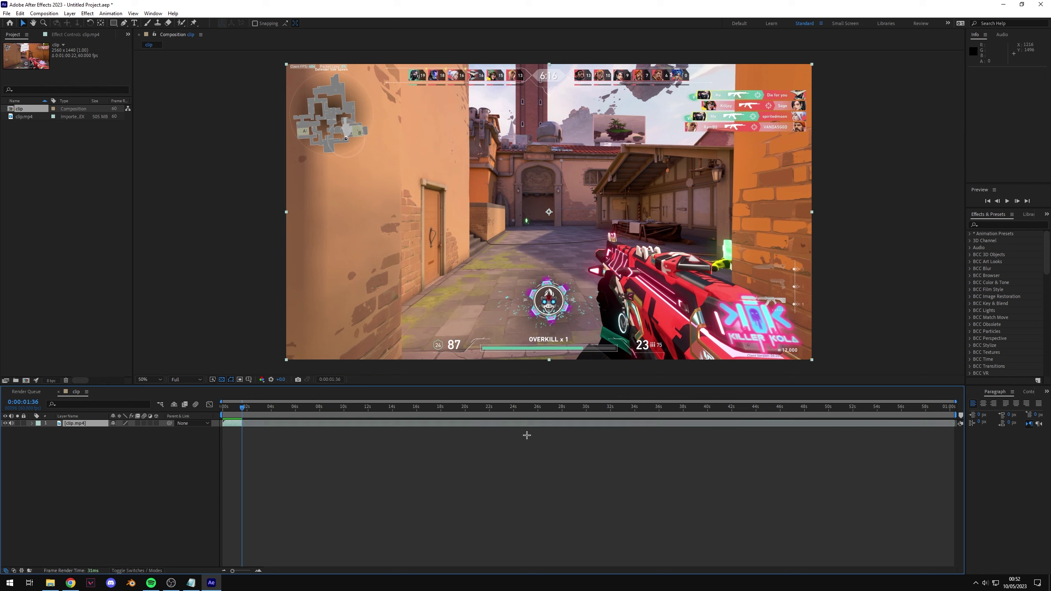
key(n)
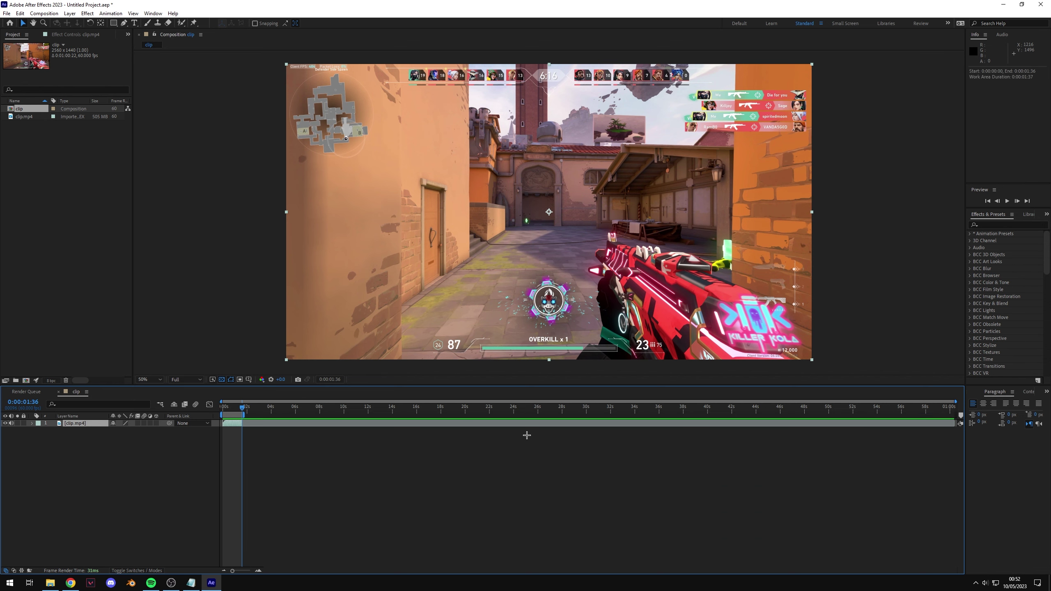
key(ctrl+shift+x)
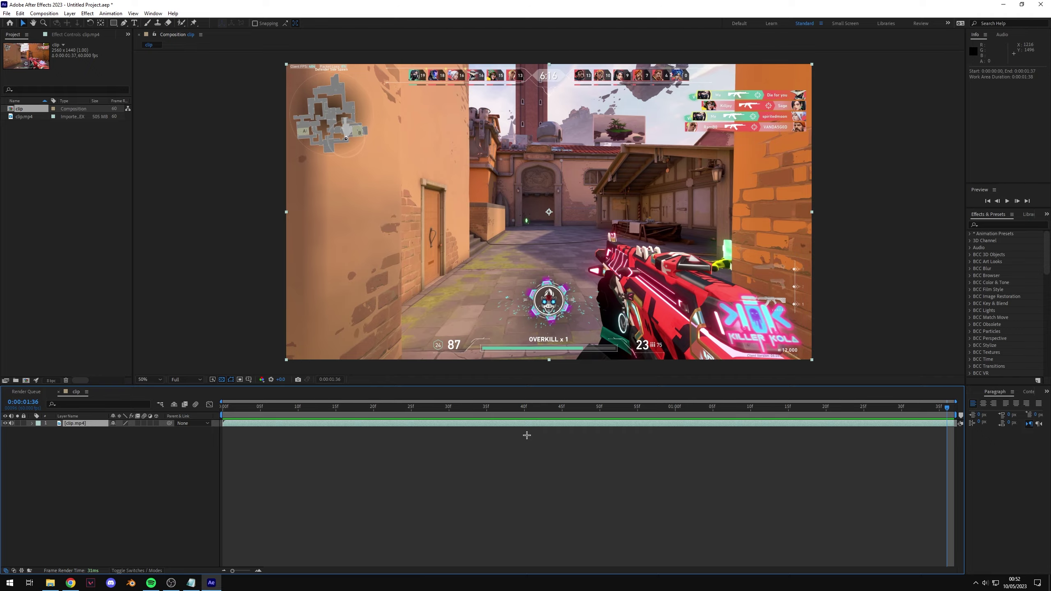
Preview and scrub through the trimmed clip, and return to its first frame.
key(space)
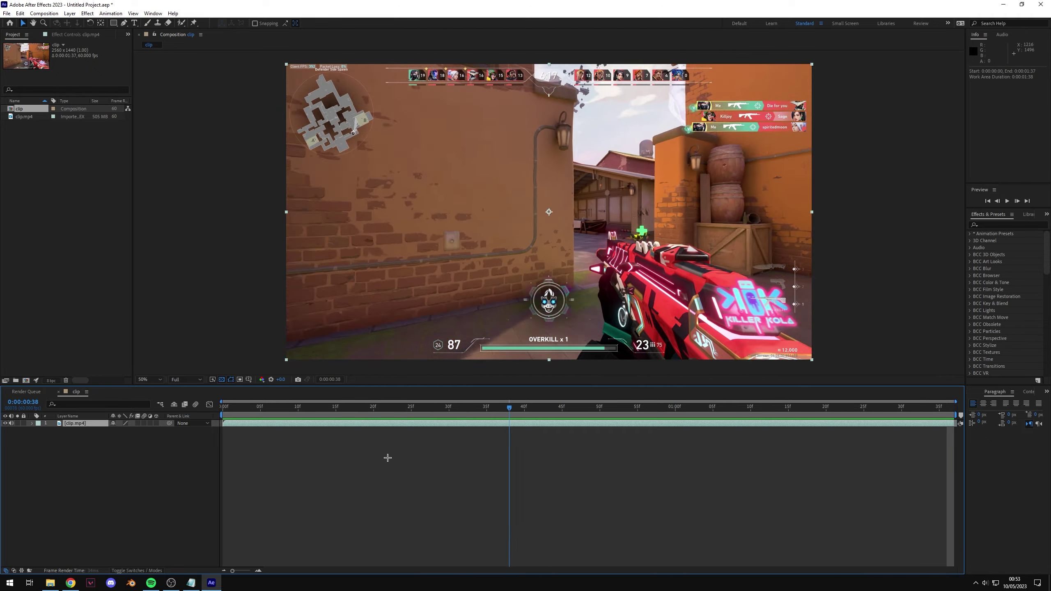
key(space)
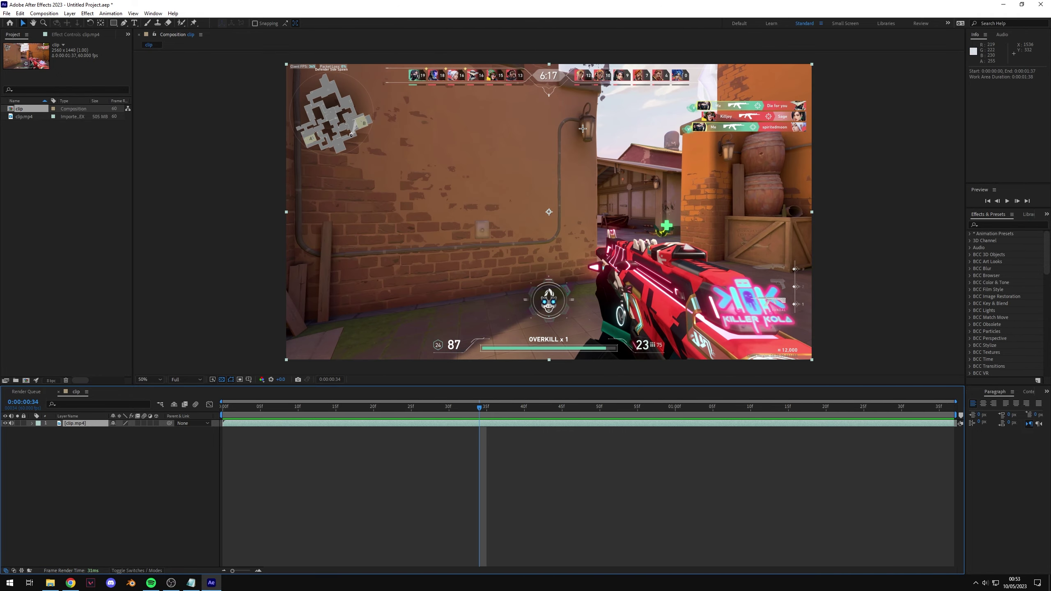
drag(414, 407, 540, 407)
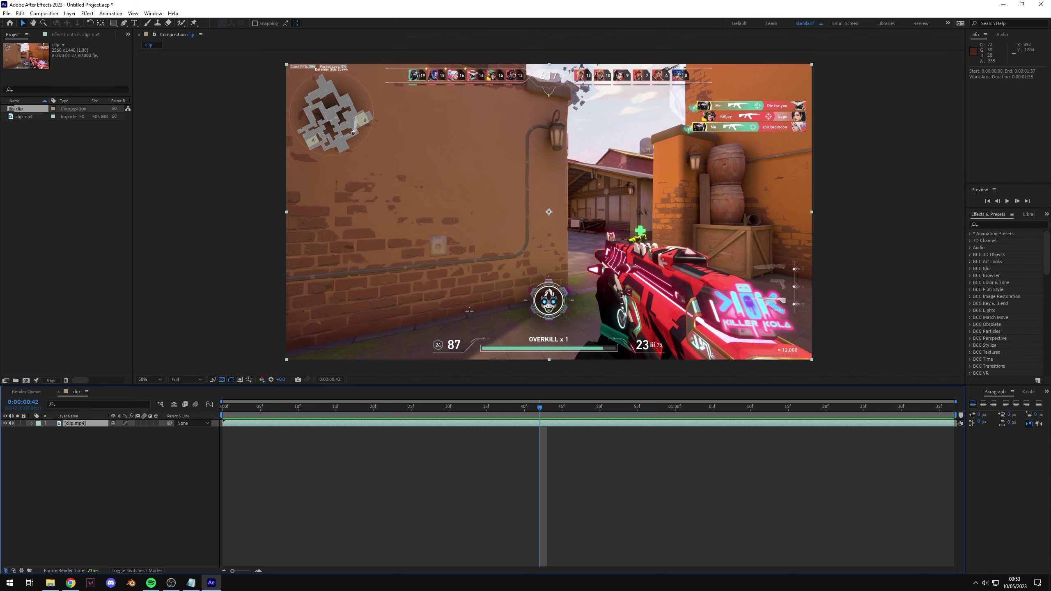
key(Home)
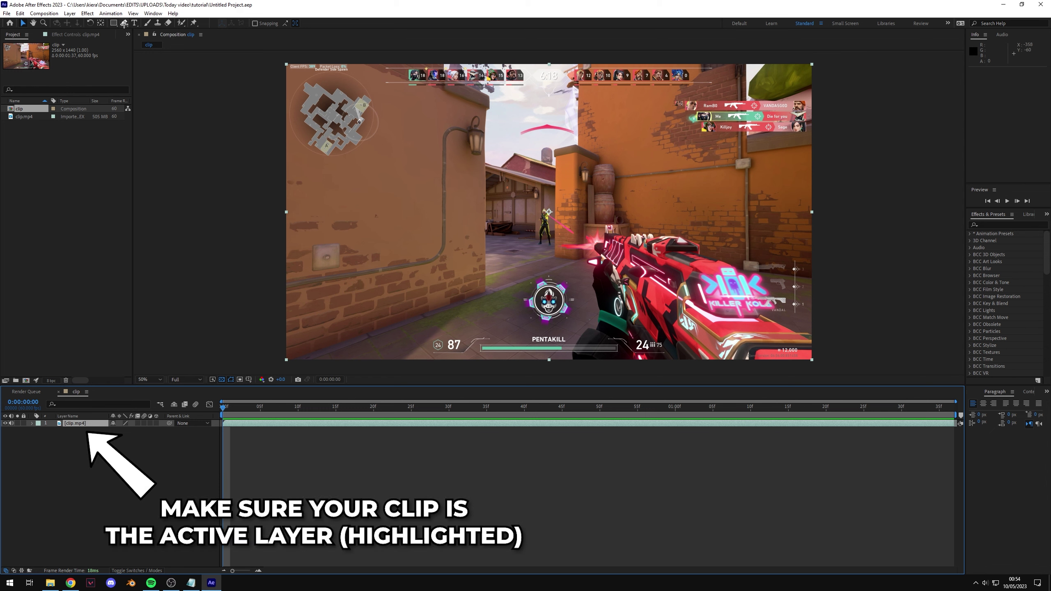
Start a Pen tool mask on the clip layer around the health display, tracing its baseline and both sides of the slanted line.
click(125, 22)
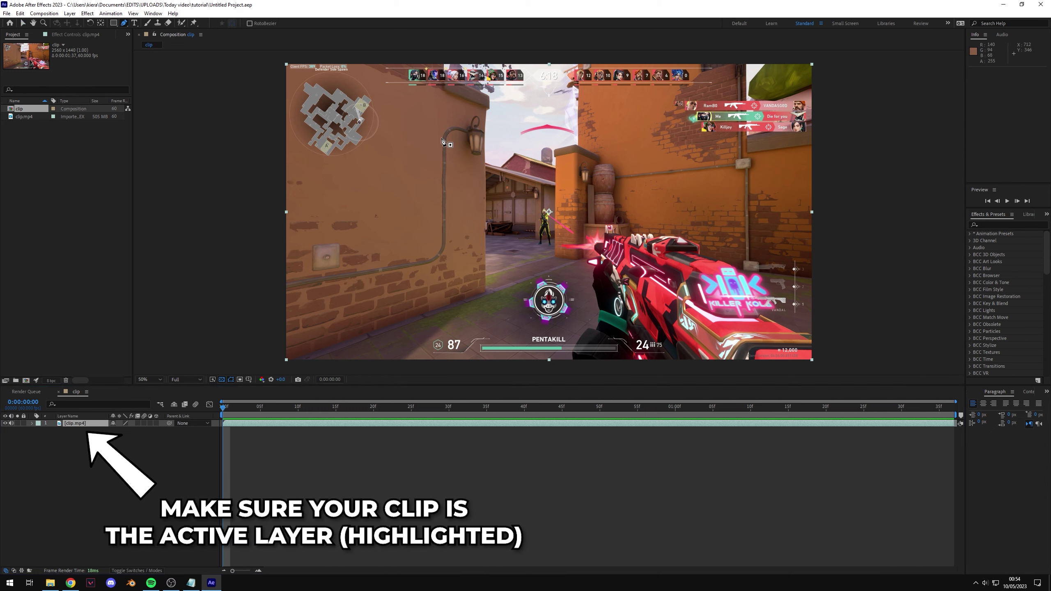
click(421, 39)
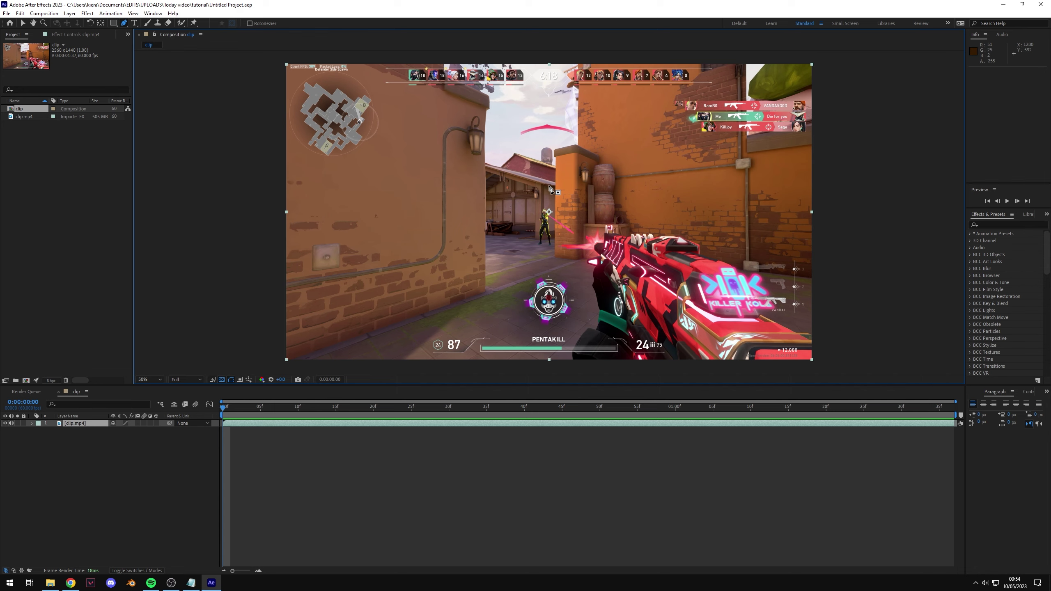
key(grave)
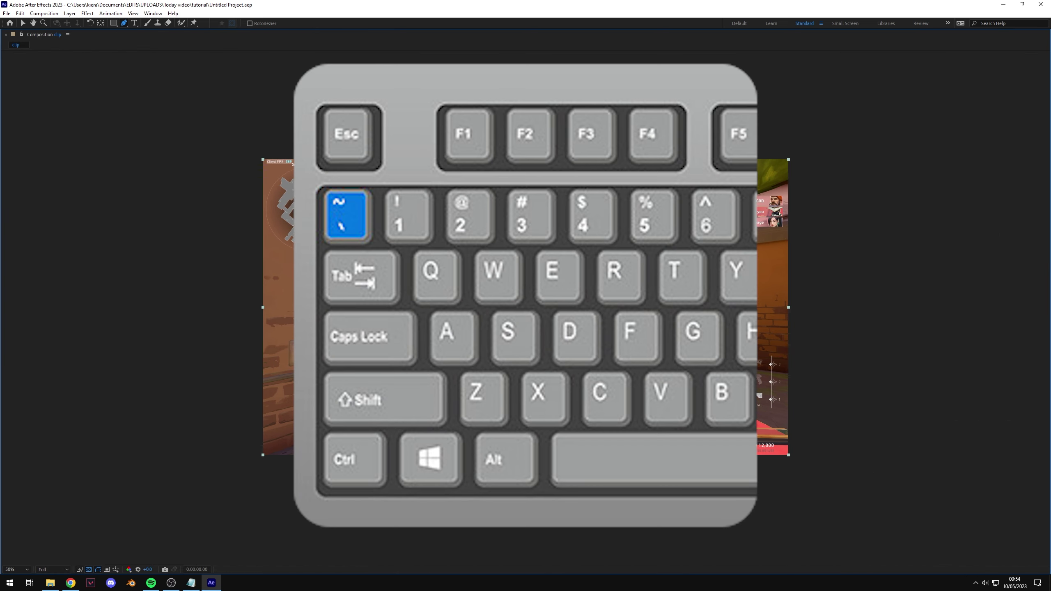
scroll(536, 322, up, 2)
scroll(536, 322, down, 2)
scroll(537, 322, up, 4)
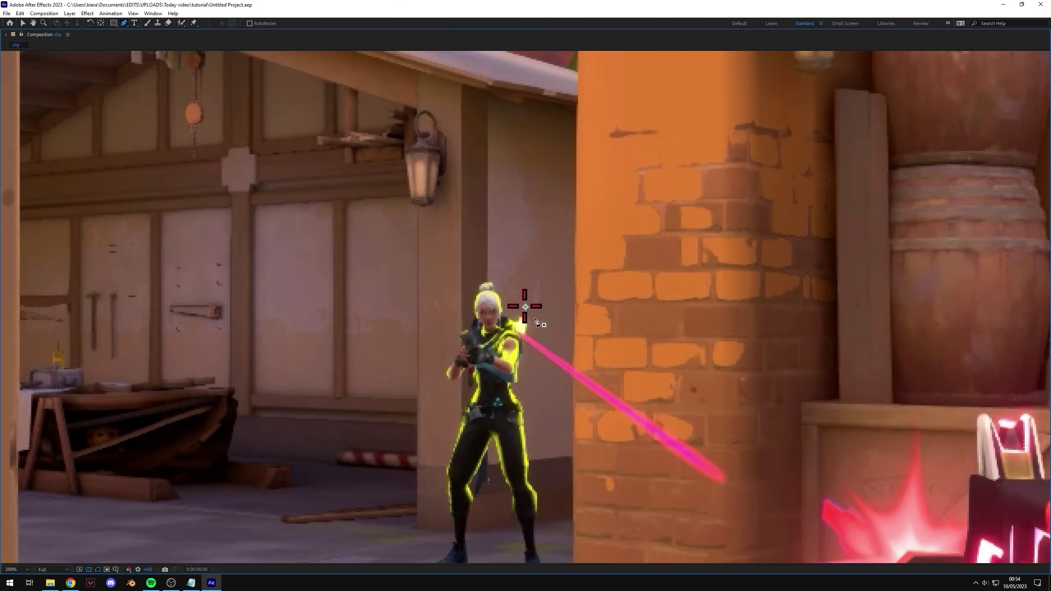
scroll(537, 323, down, 1)
scroll(536, 323, up, 2)
scroll(537, 323, down, 1)
key(space)
drag(391, 414, 680, 186)
drag(586, 528, 644, 188)
drag(728, 441, 646, 195)
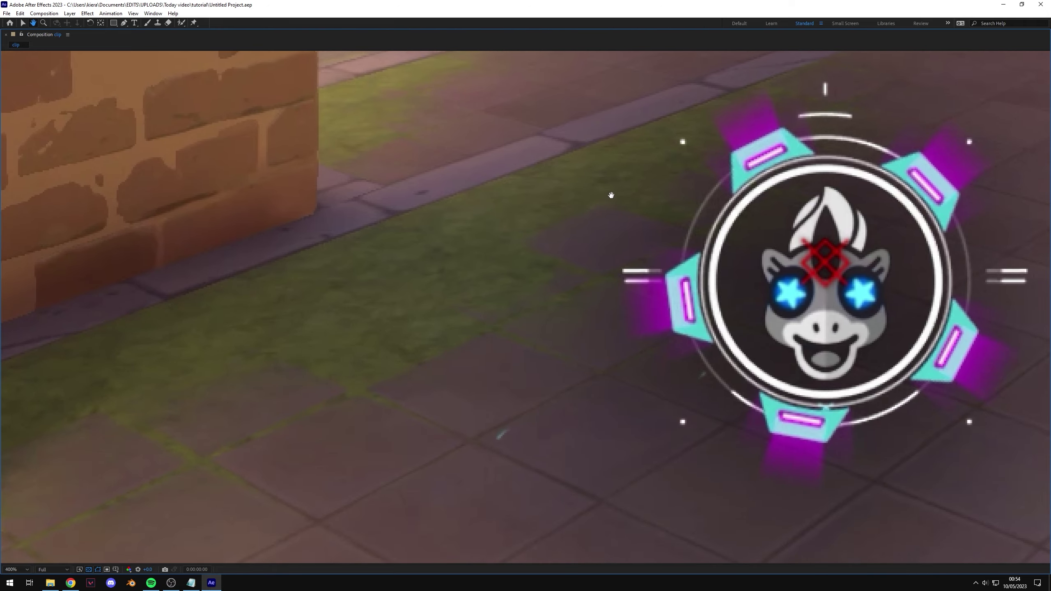
drag(508, 353, 676, 256)
drag(345, 458, 610, 286)
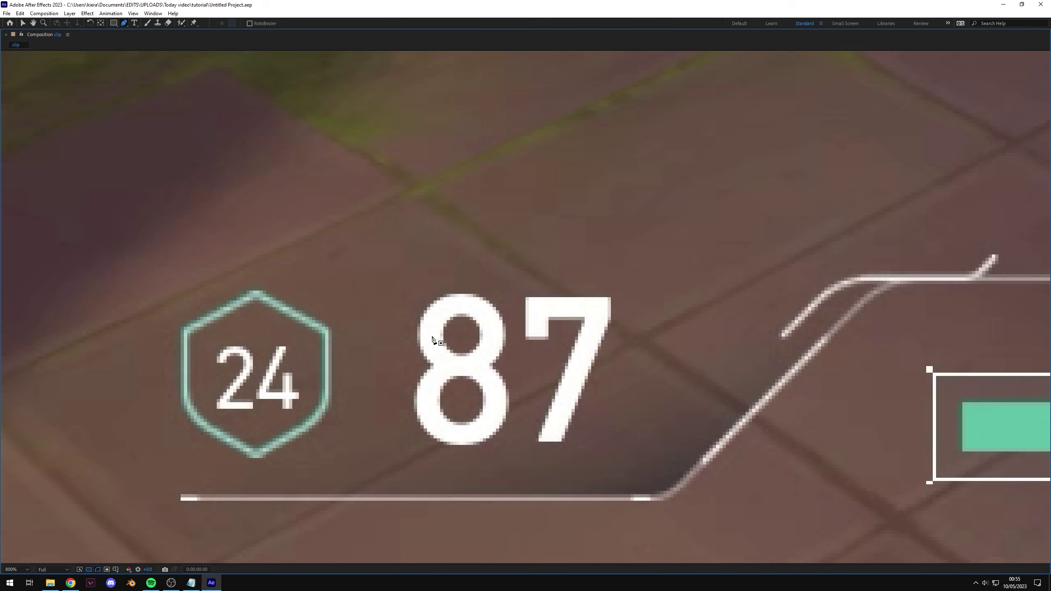
scroll(434, 339, up, 1)
drag(427, 339, 445, 242)
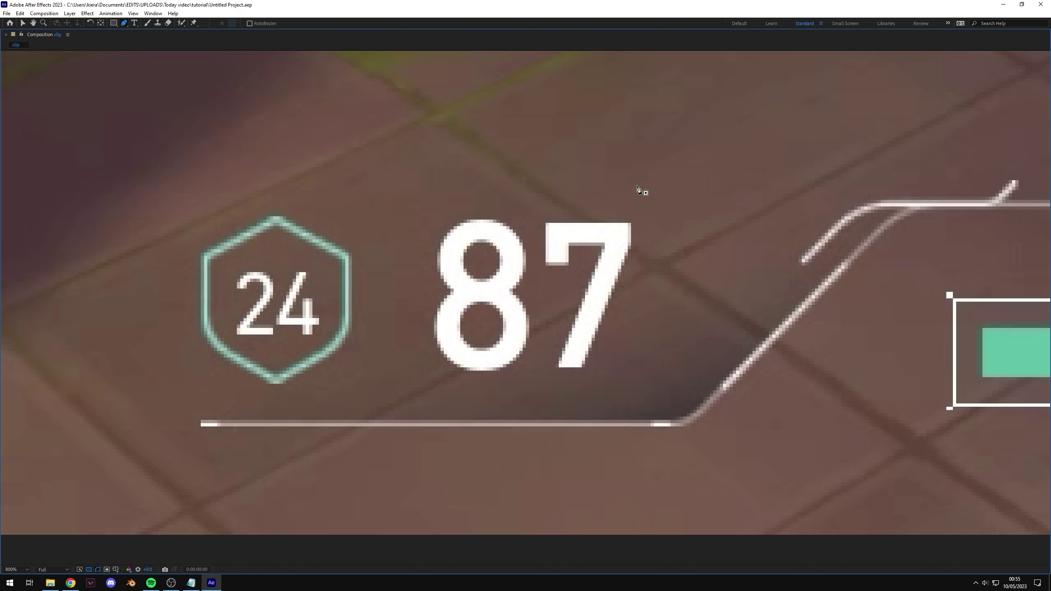
scroll(445, 227, down, 2)
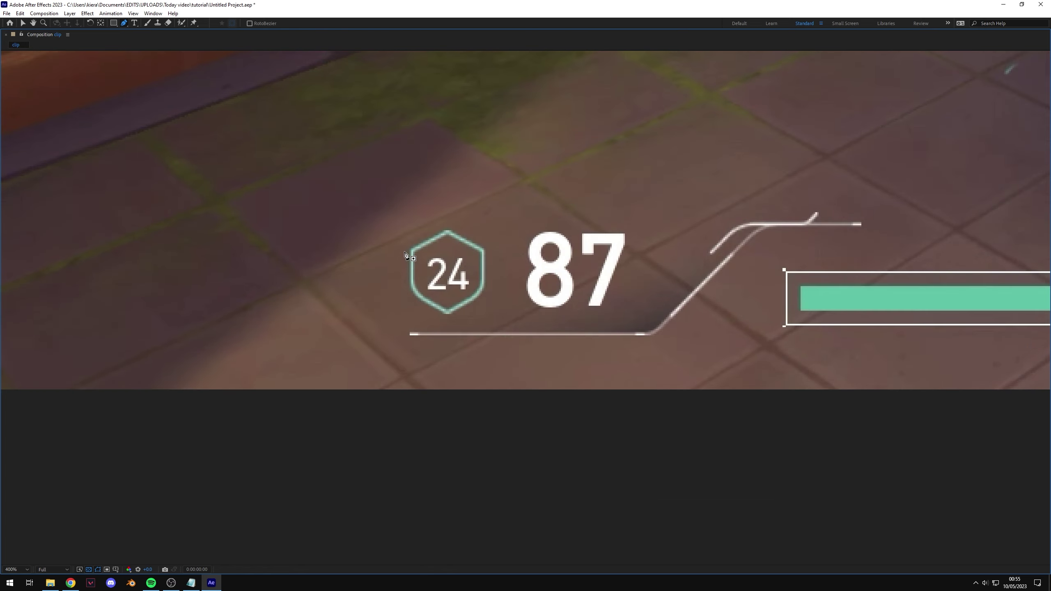
click(402, 248)
click(404, 296)
click(405, 328)
click(405, 342)
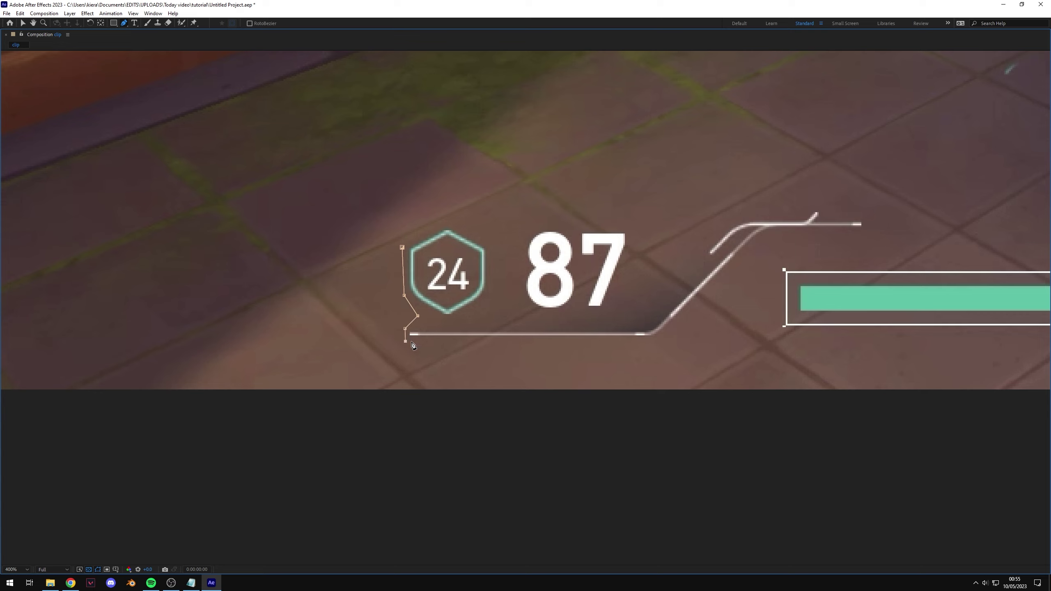
click(654, 341)
click(767, 239)
click(869, 232)
click(812, 208)
click(742, 215)
click(659, 273)
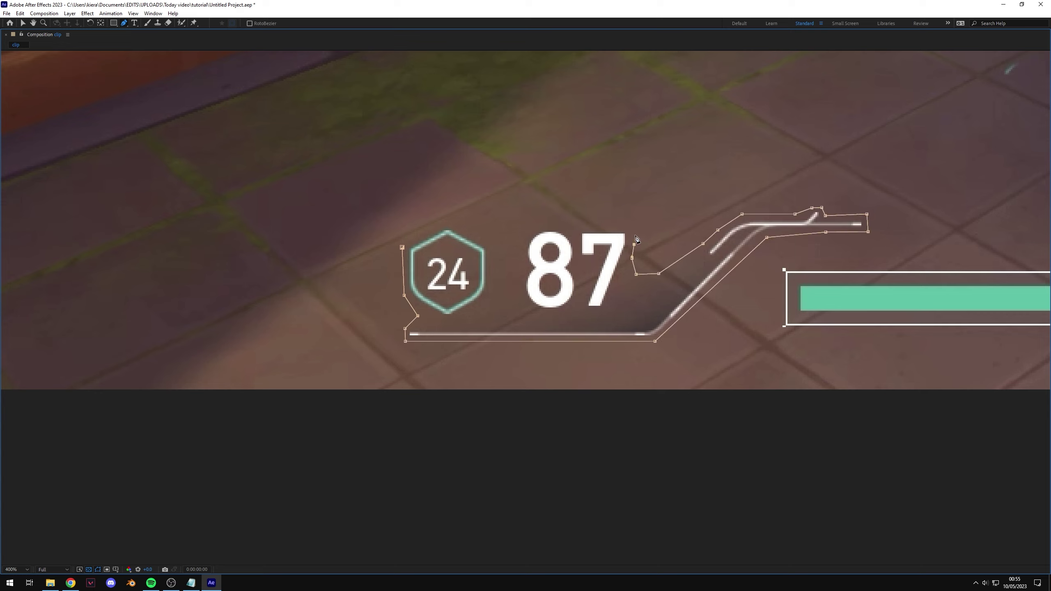
Continue the mask outline around the health number 87 and the shield icon, and close it at the first point.
click(629, 224)
click(576, 223)
click(547, 223)
click(528, 230)
click(514, 260)
click(514, 282)
click(493, 288)
click(490, 266)
click(491, 246)
click(478, 231)
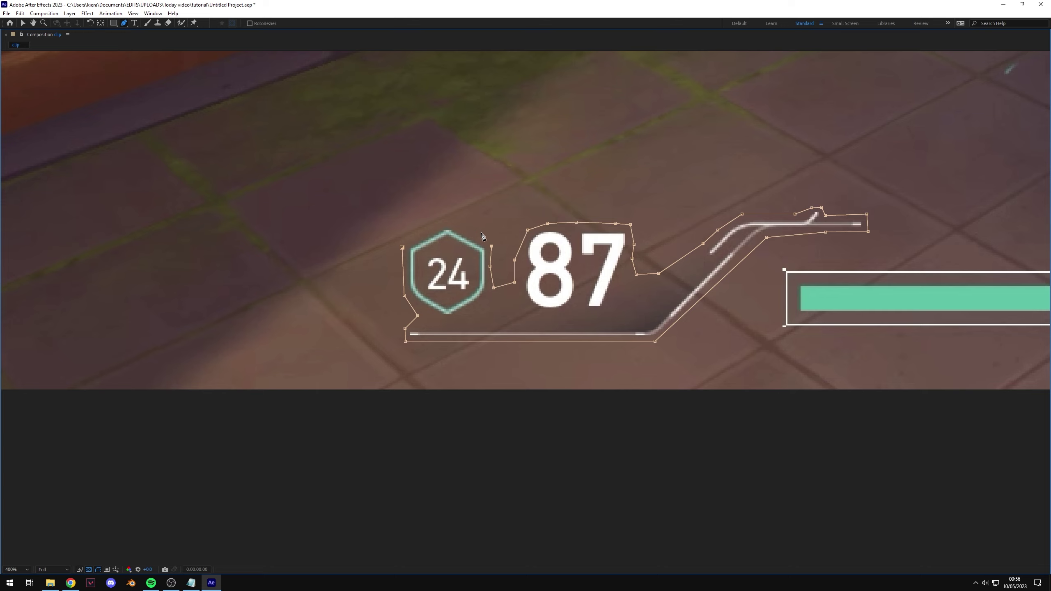
click(459, 225)
click(435, 224)
click(416, 236)
click(402, 248)
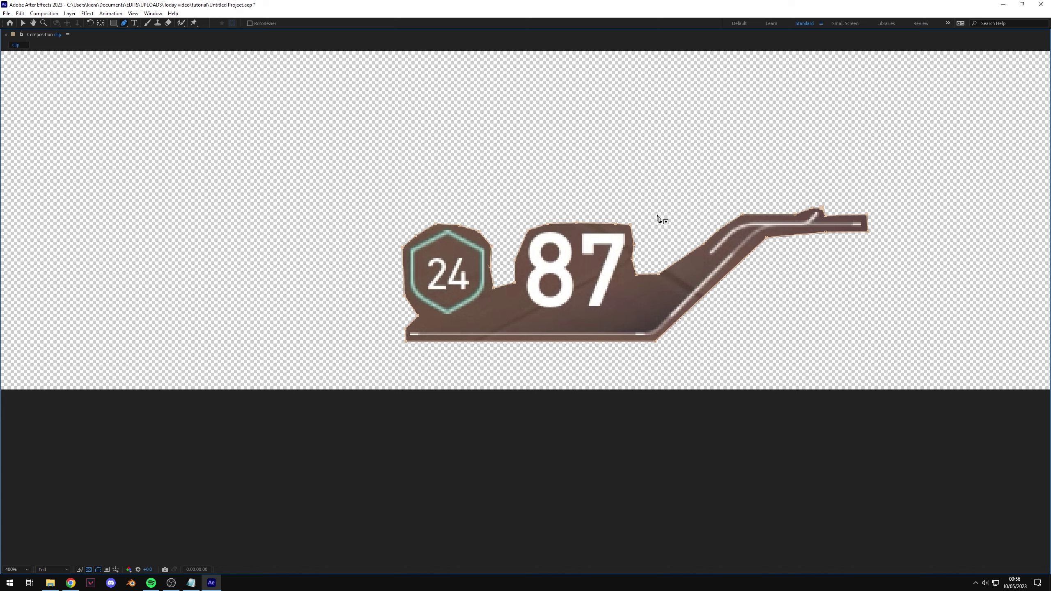
Reveal the clip layer's masks and set the mode of Mask 1 to None.
key(grave)
click(75, 423)
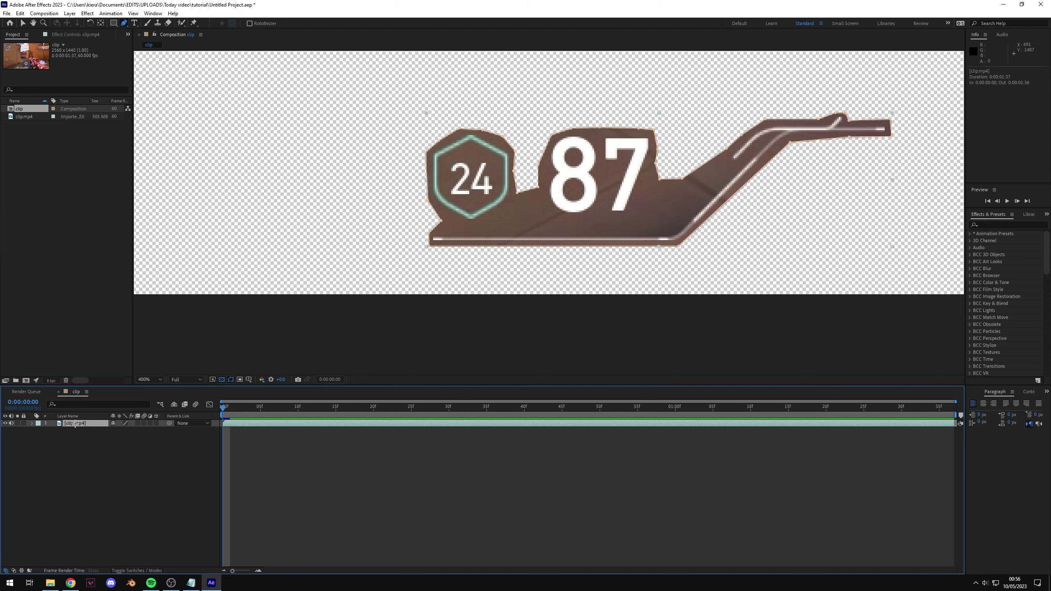
key(m)
click(124, 431)
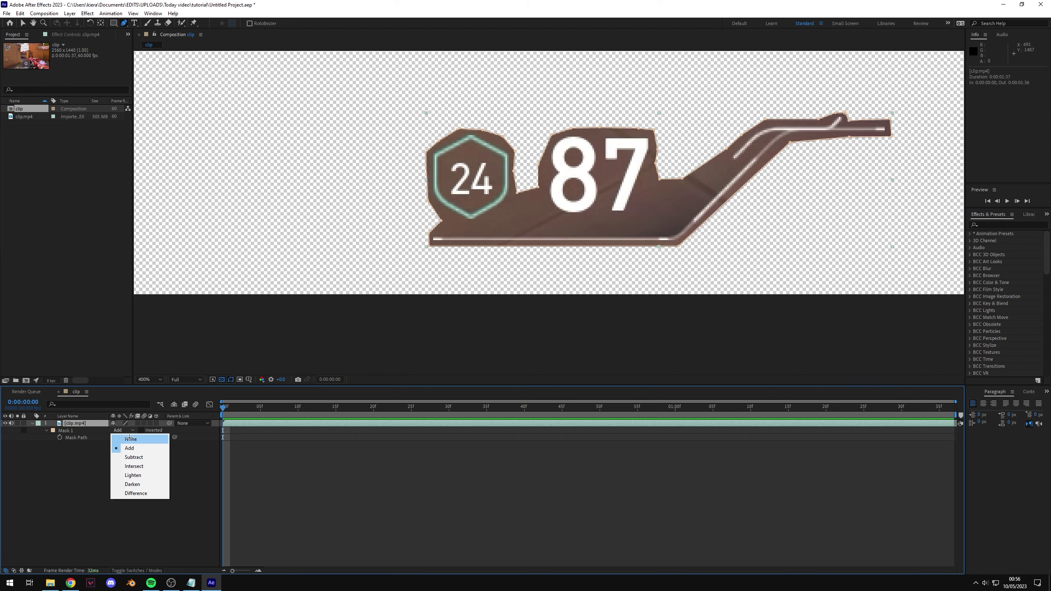
click(121, 435)
Draw a second closed mask tightly around the frame of the long green bar under the PENTAKILL text.
key(space)
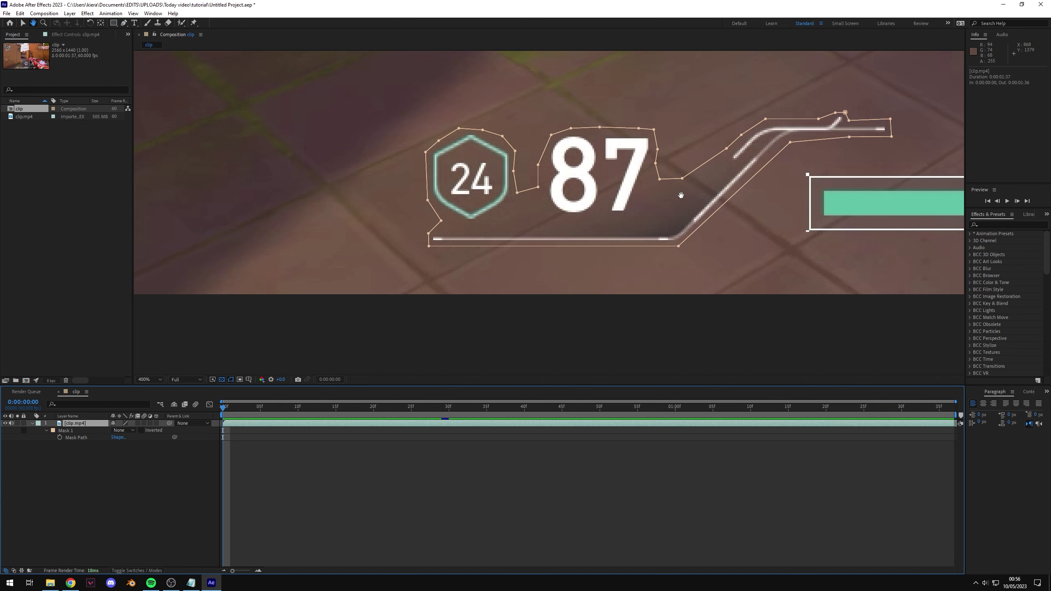
drag(680, 197, 346, 234)
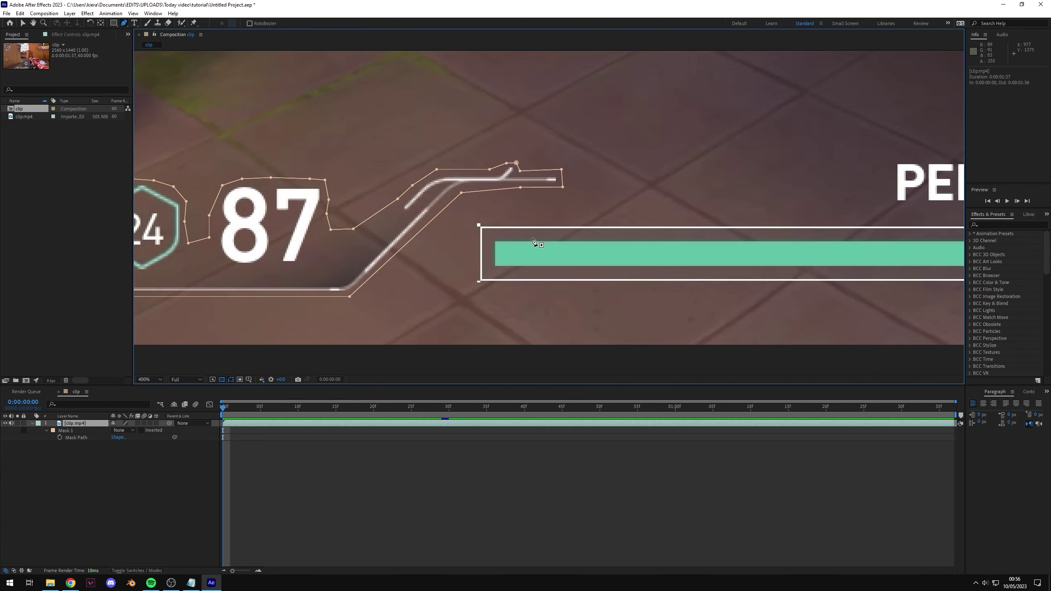
key(grave)
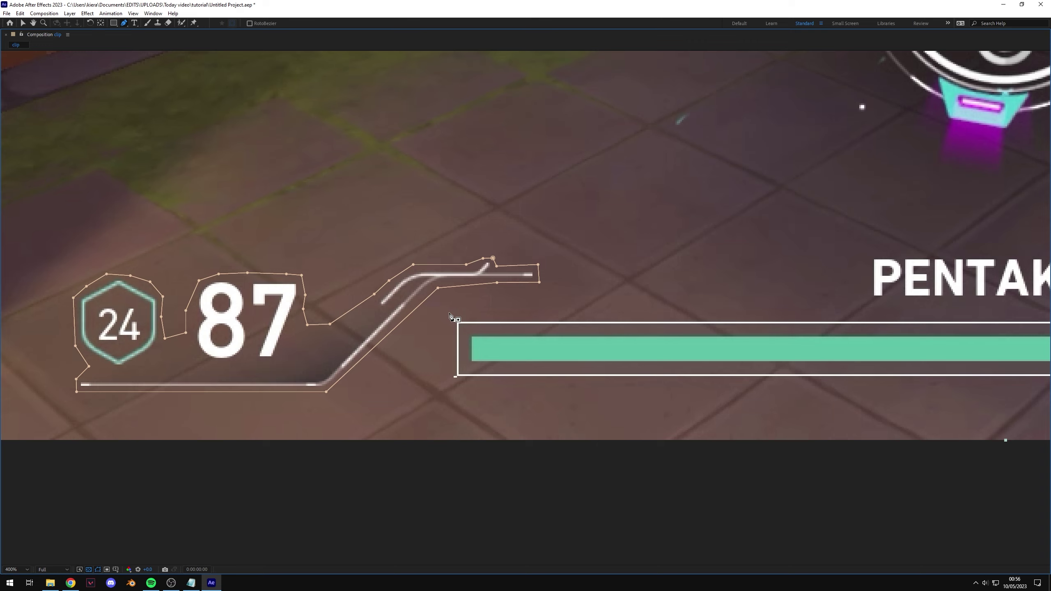
scroll(453, 316, right, 10)
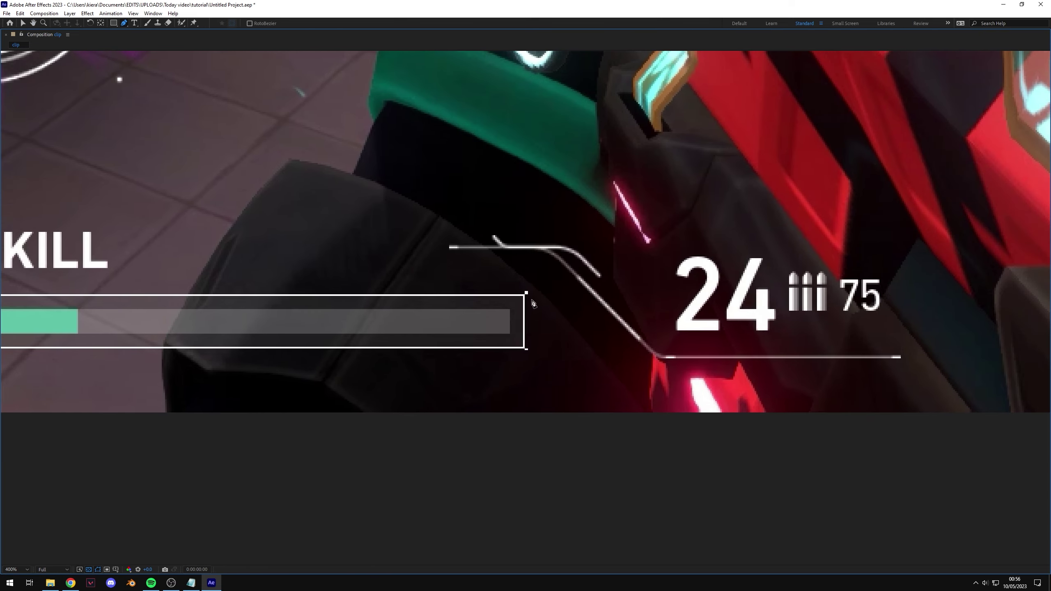
click(531, 288)
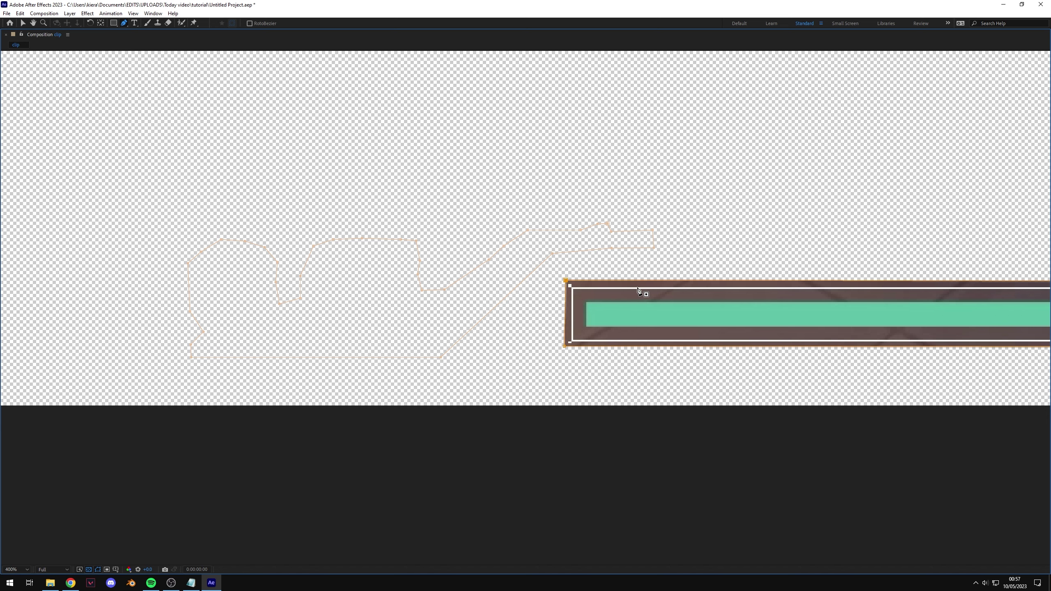
Set the mode of both Mask 1 and Mask 2 to Subtract.
key(grave)
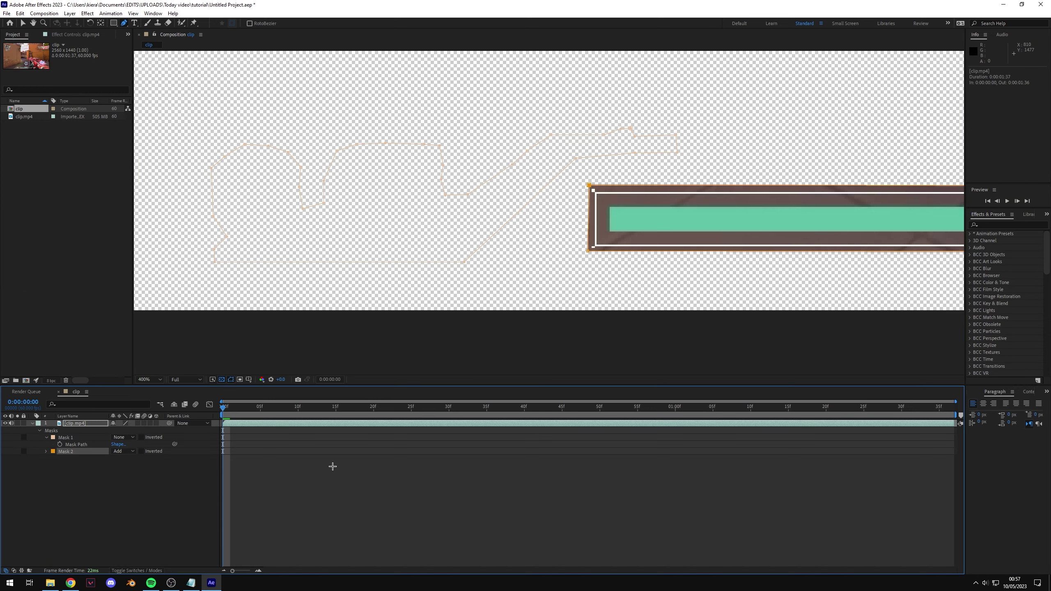
click(124, 437)
click(130, 463)
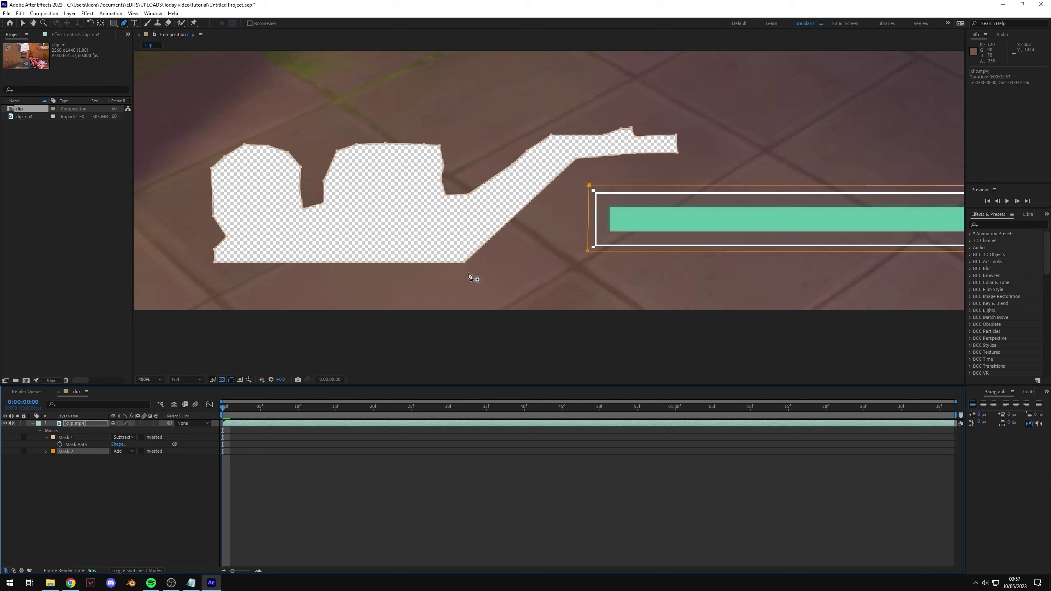
click(124, 451)
click(130, 478)
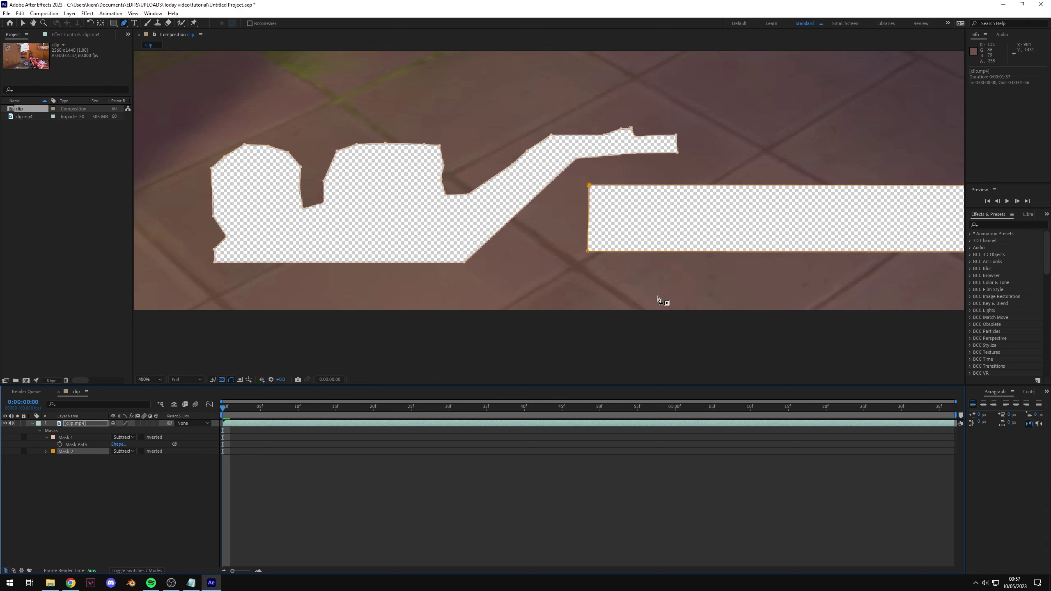
Draw further masks around the ammo counter, the weapon icons with their selection markers, and the credits counter.
drag(725, 136, 422, 208)
drag(938, 181, 385, 162)
drag(567, 176, 939, 161)
drag(264, 195, 768, 186)
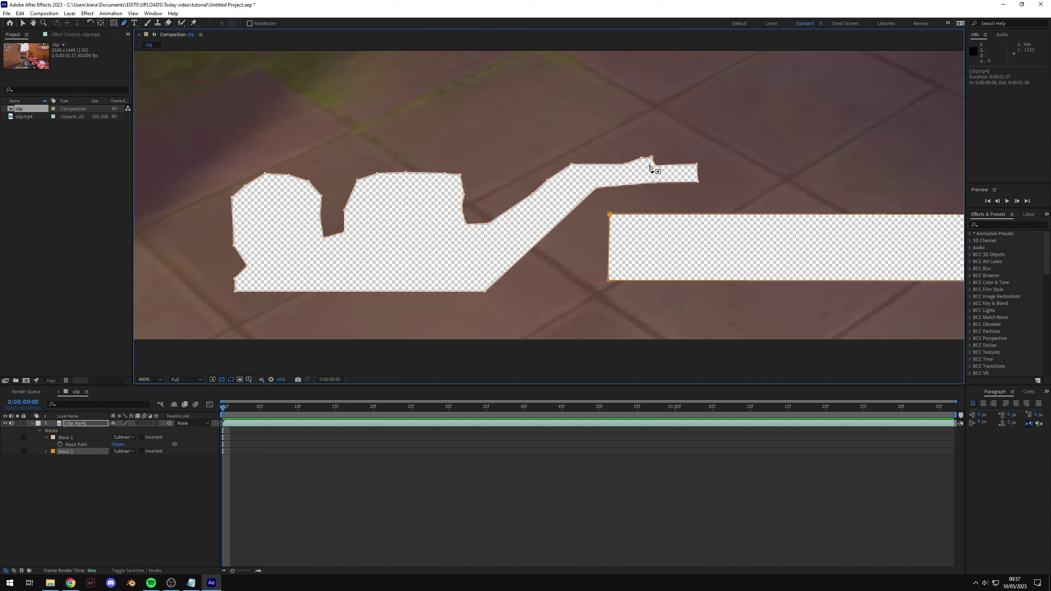
scroll(669, 192, right, 15)
key(grave)
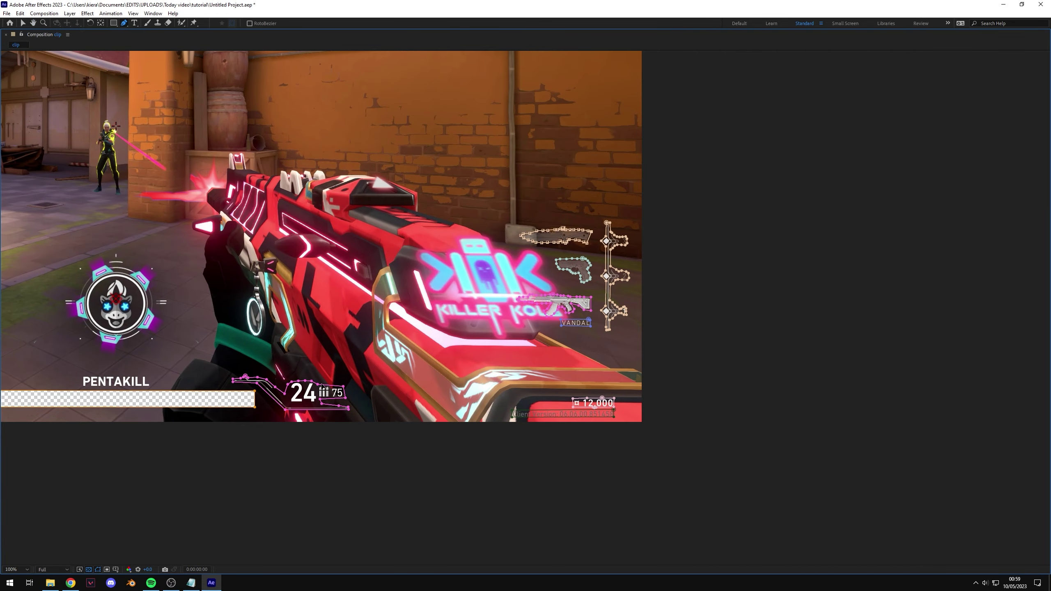
Start a new mask path by tracing the upper edge of the top scoreboard, around the timer and the numbered diamond markers.
key(space)
drag(116, 280, 505, 270)
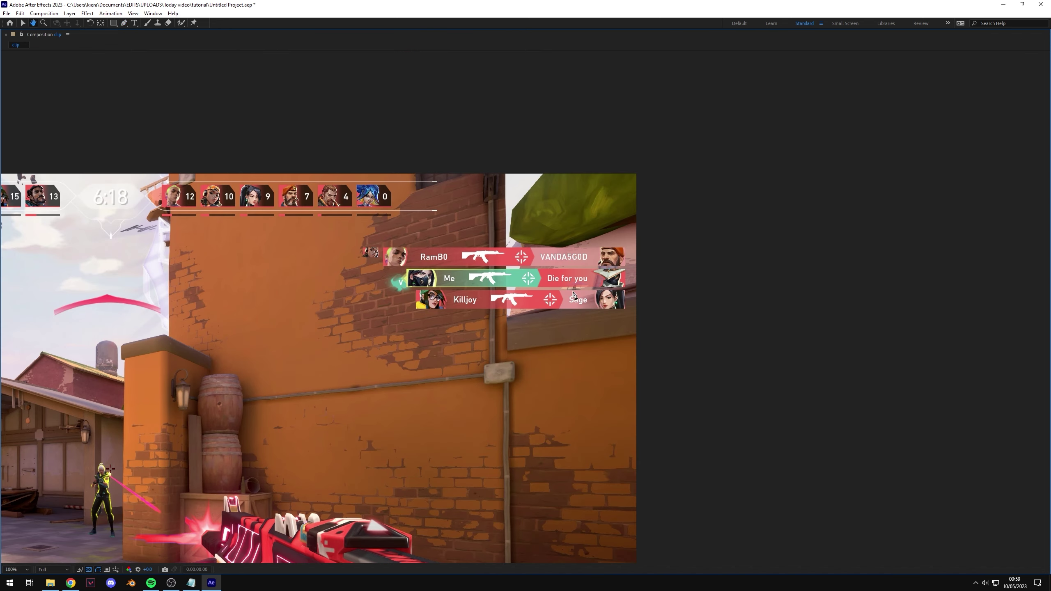
scroll(573, 294, up, 2)
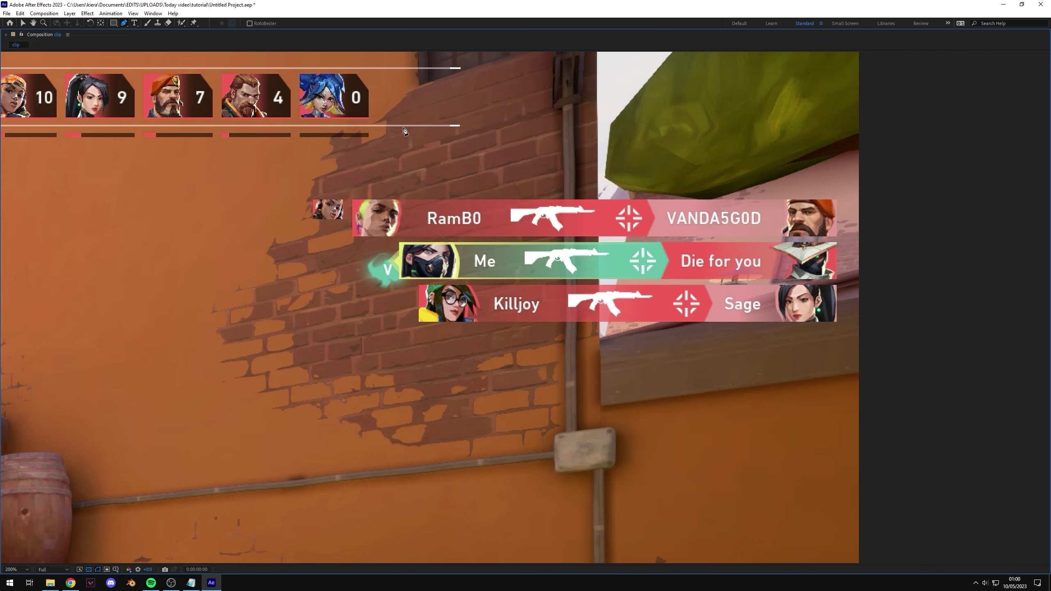
scroll(405, 132, up, 1)
drag(124, 232, 924, 250)
drag(498, 226, 664, 151)
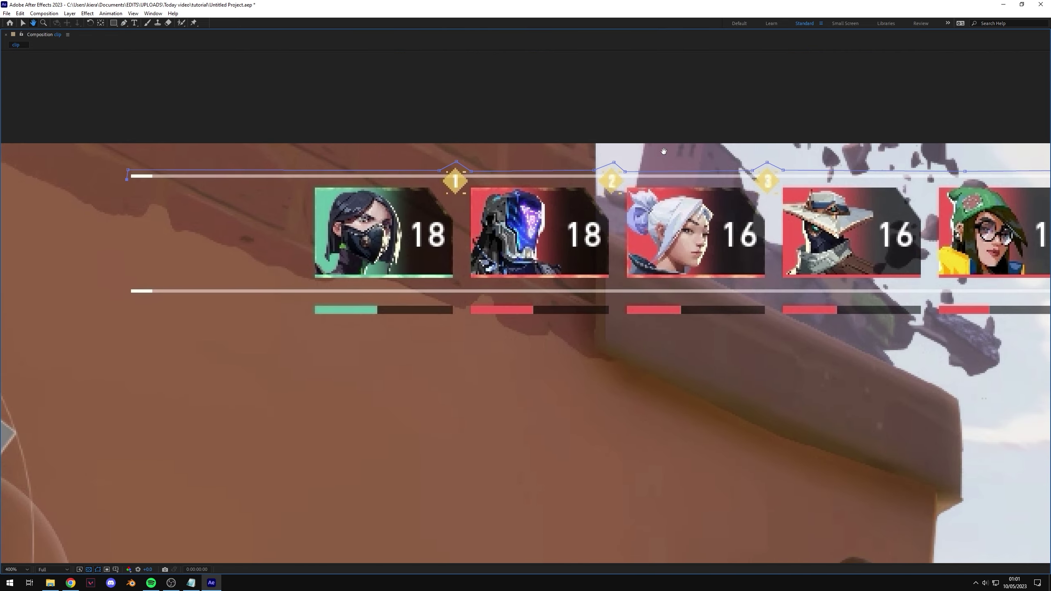
drag(445, 325, 79, 365)
drag(228, 300, 777, 280)
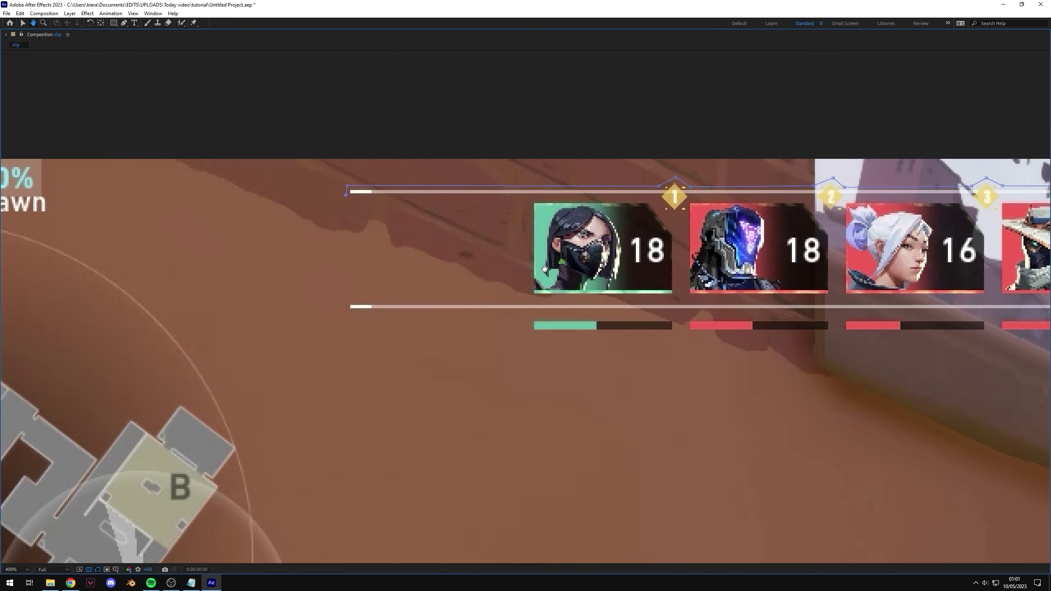
drag(544, 268, 398, 249)
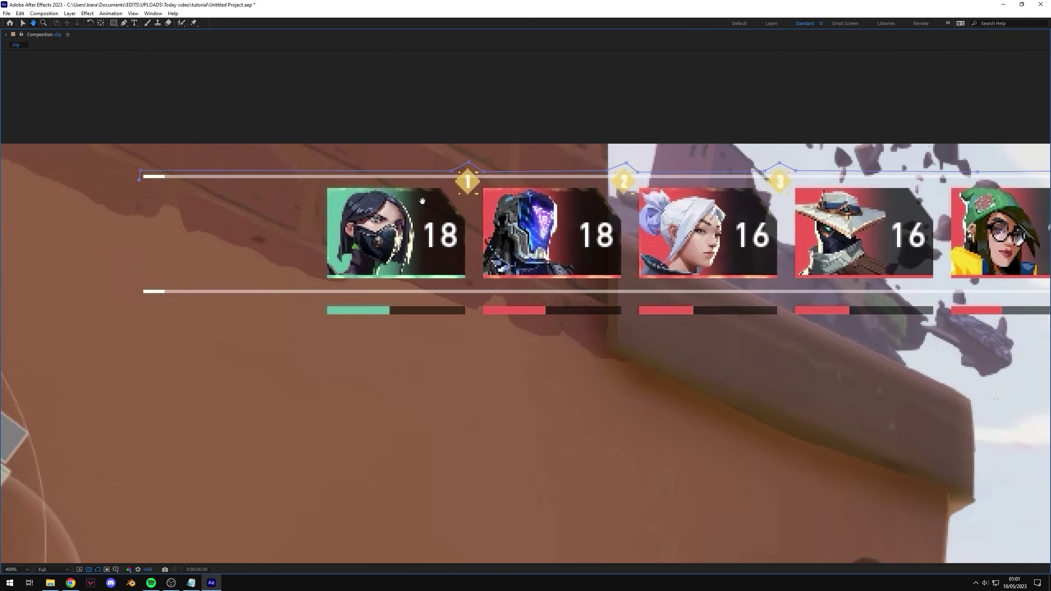
key(g)
key(h)
drag(485, 208, 108, 212)
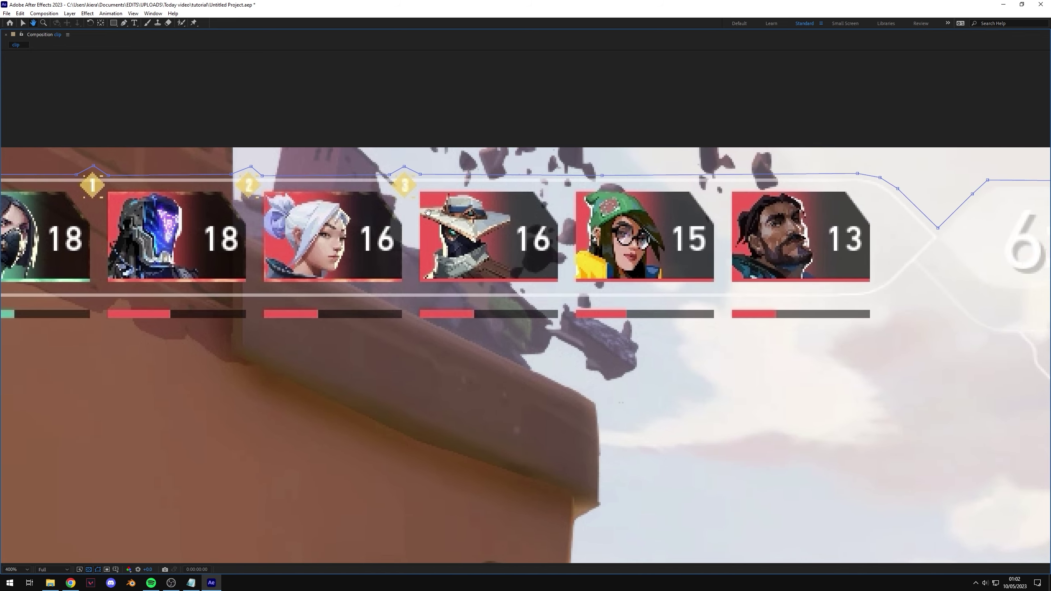
drag(292, 228, 846, 219)
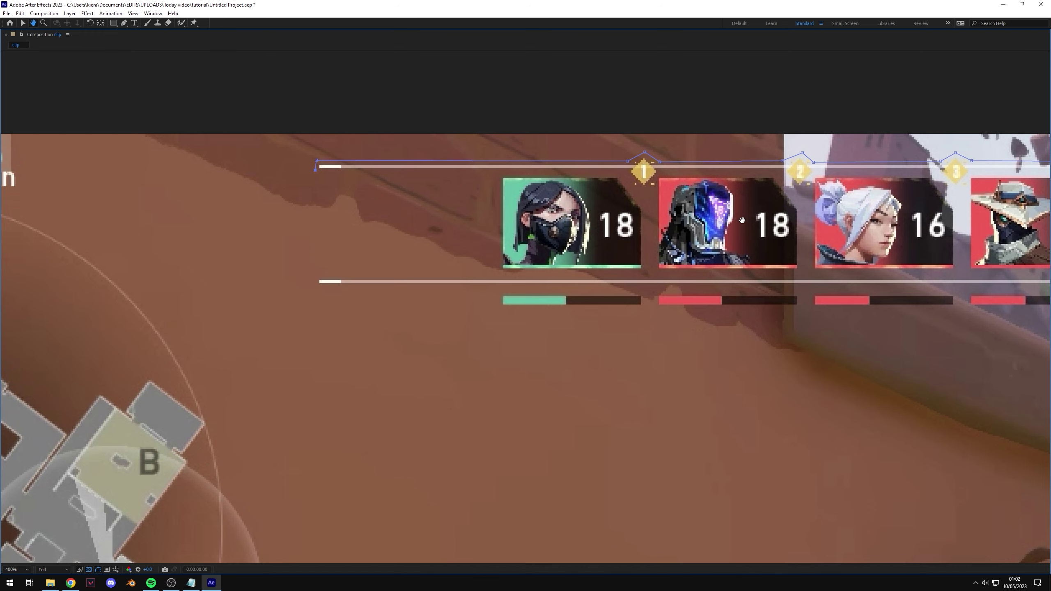
drag(745, 218, 620, 223)
Continue the scoreboard mask around its left end and along the lower edge below the timer, closing it at the right end.
key(g)
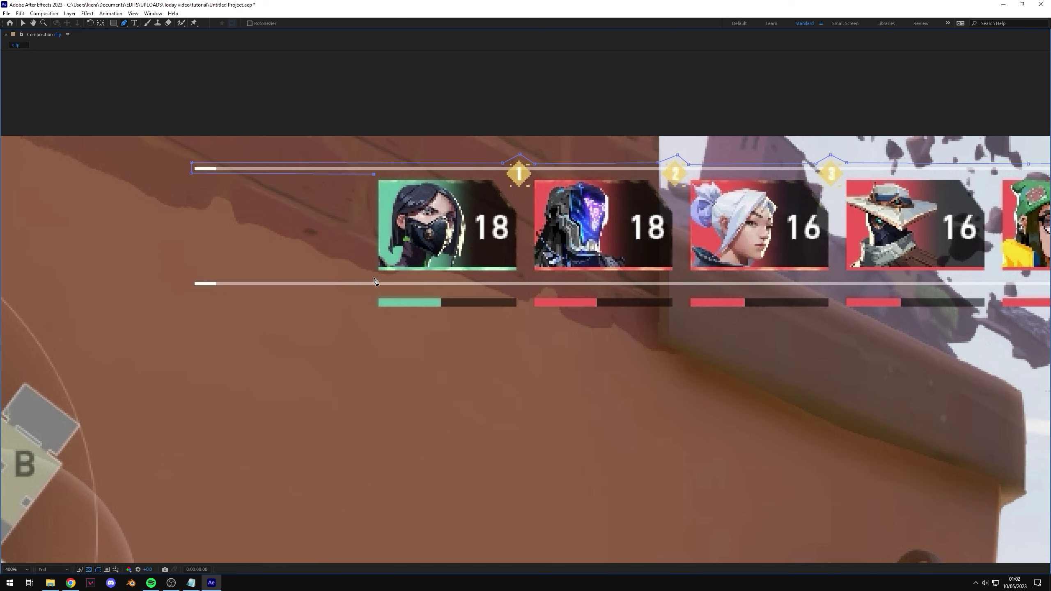
click(374, 279)
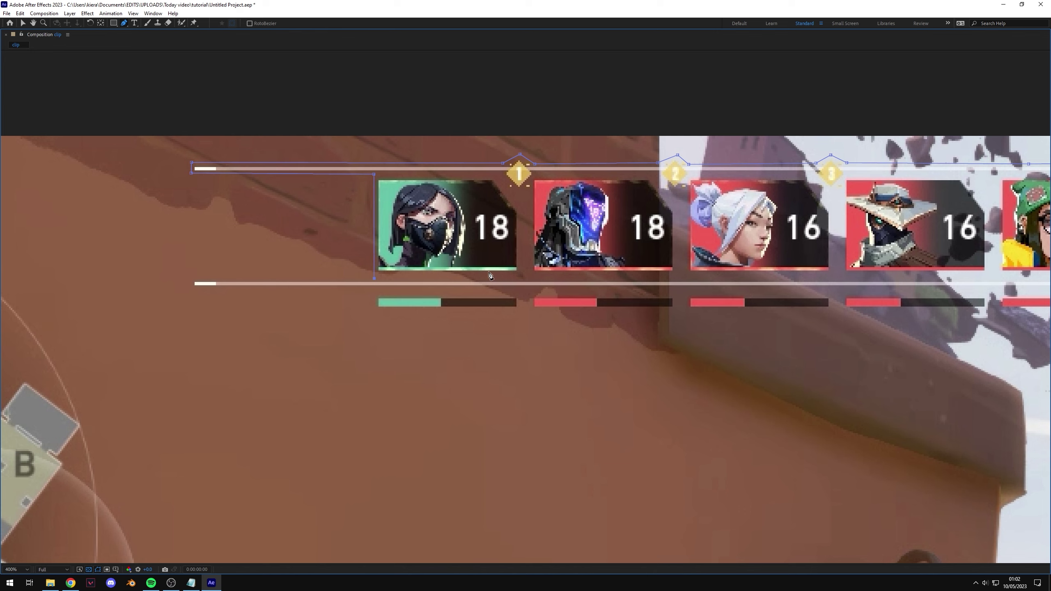
click(192, 278)
key(space)
drag(569, 235, 369, 212)
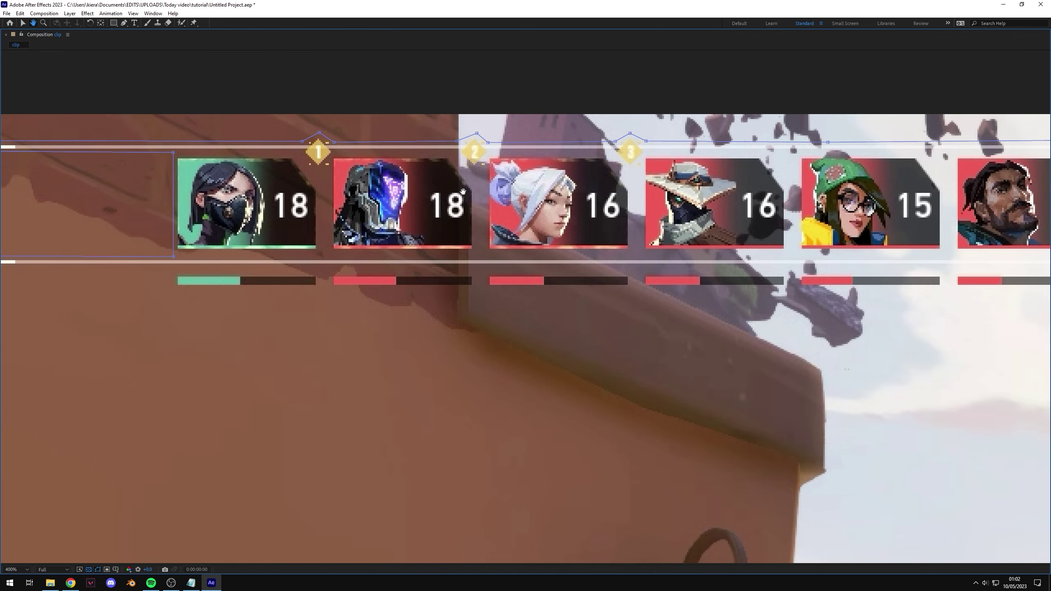
drag(938, 183, 616, 216)
drag(563, 242, 860, 236)
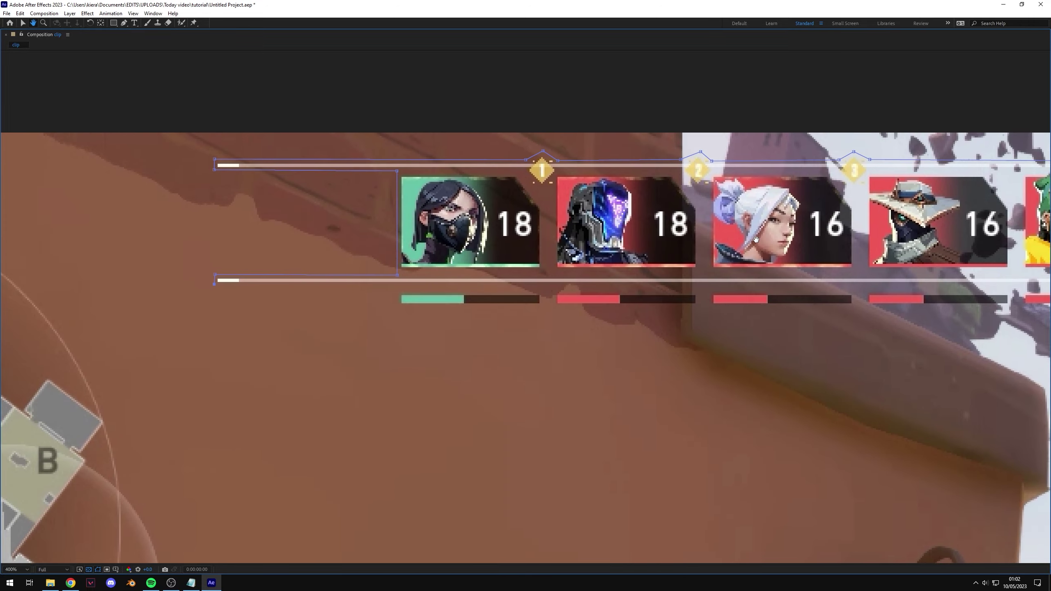
drag(360, 263, 173, 218)
drag(1002, 277, 377, 211)
drag(852, 199, 438, 224)
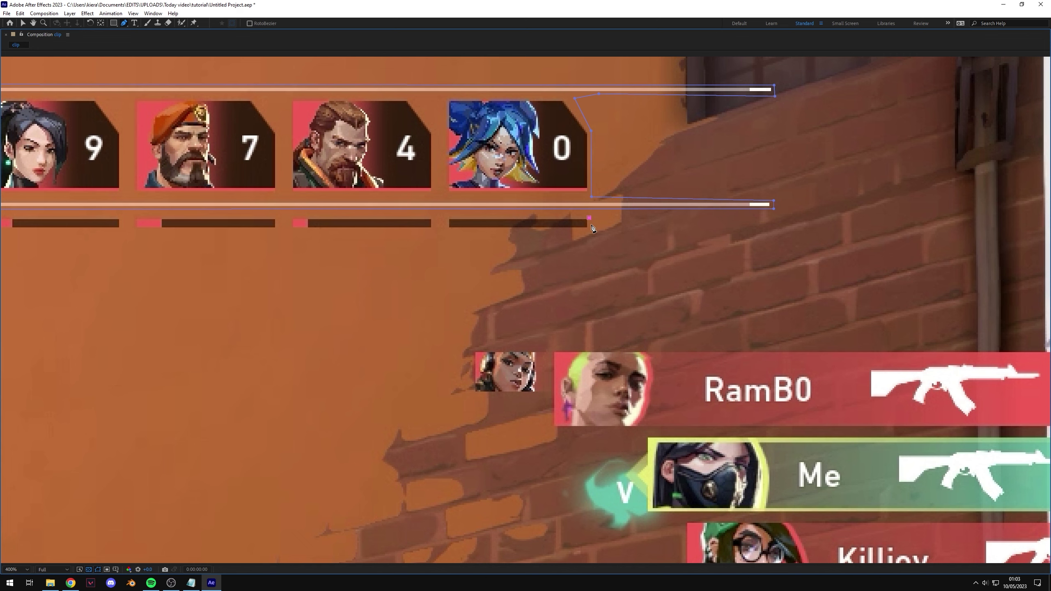
Draw a thin closed mask around the row of small bars under the right team's portraits.
drag(442, 241, 635, 249)
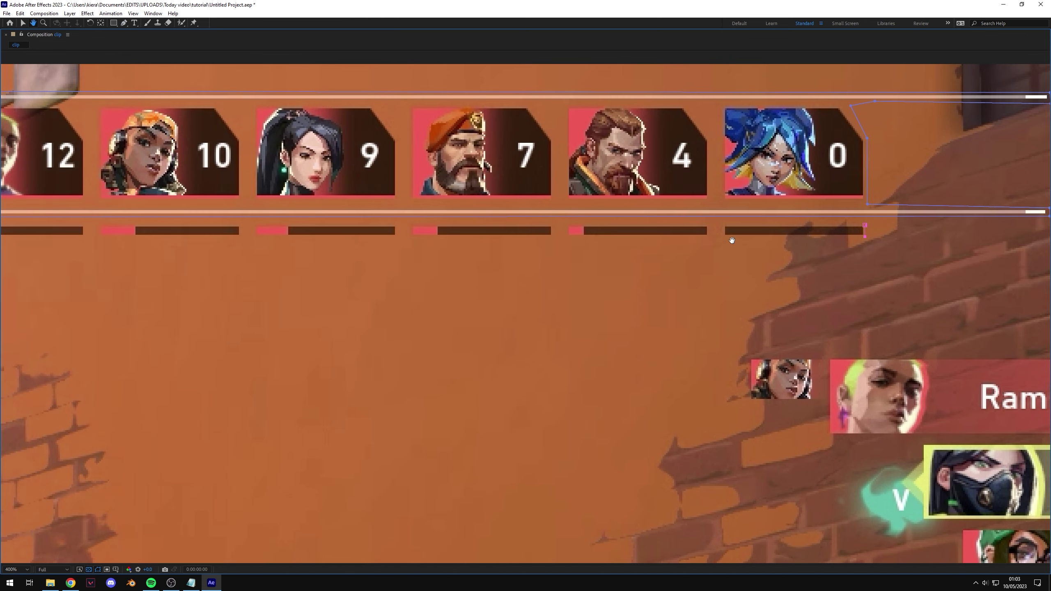
key(space)
scroll(602, 242, left, 10)
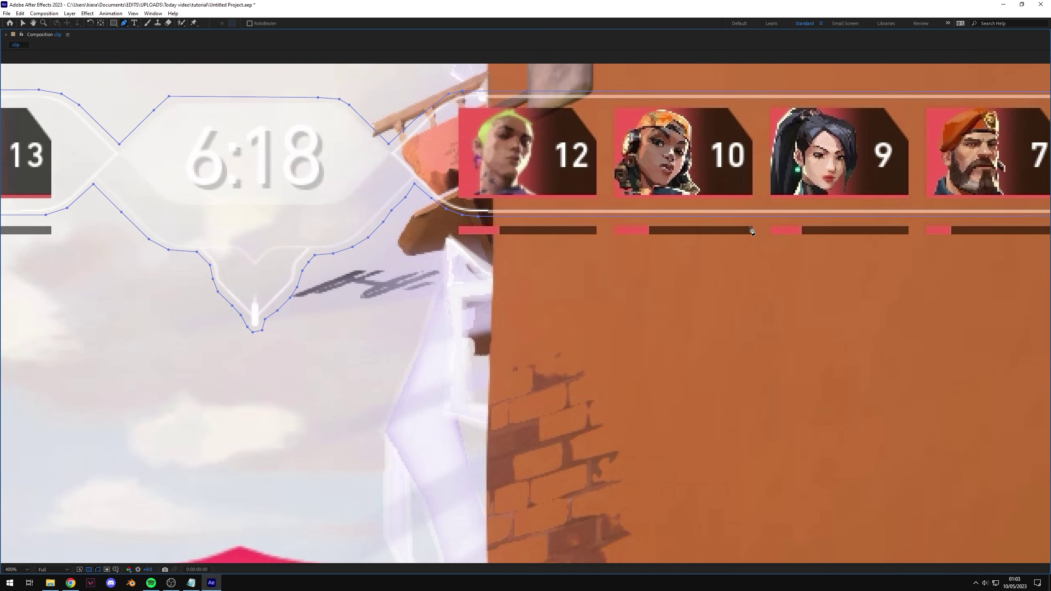
scroll(472, 249, right, 6)
scroll(540, 257, left, 6)
key(space)
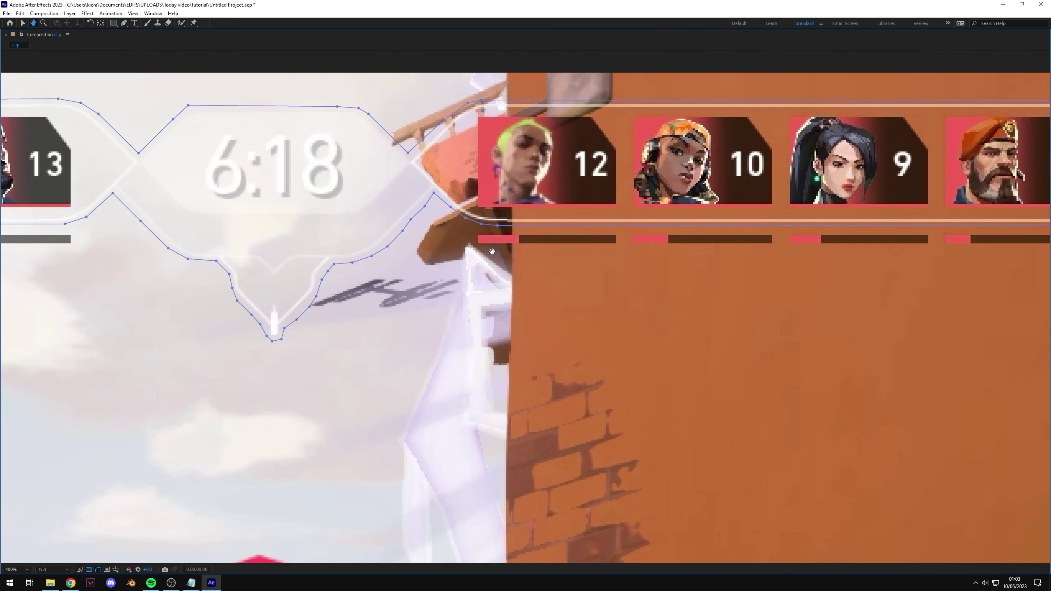
click(473, 245)
click(473, 231)
scroll(579, 232, right, 1)
key(space)
scroll(648, 230, right, 10)
scroll(542, 260, left, 12)
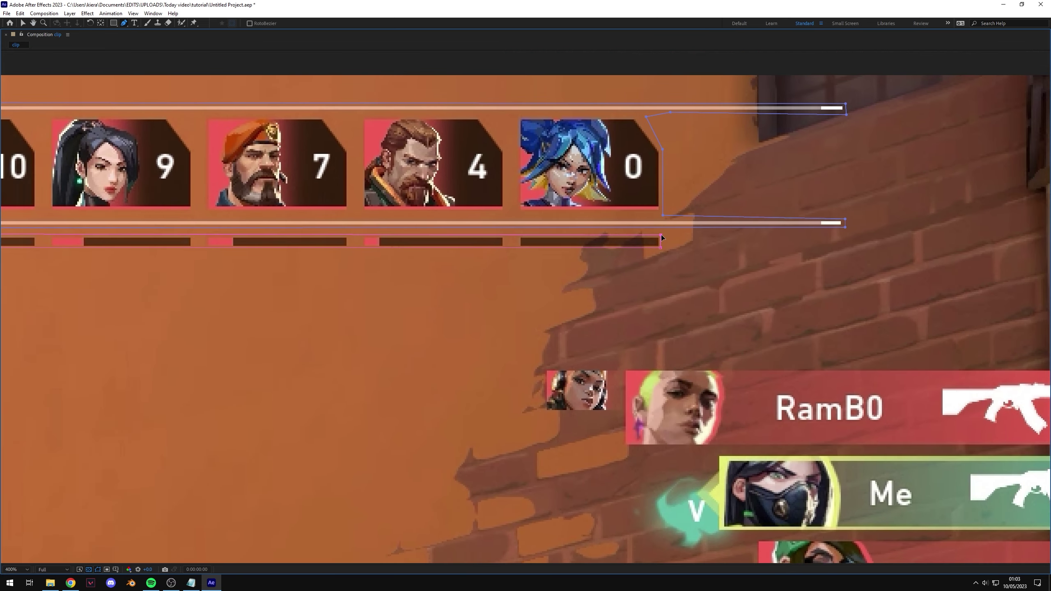
Draw a thin closed mask around the row of small bars under the left team's portraits.
scroll(476, 298, left, 8)
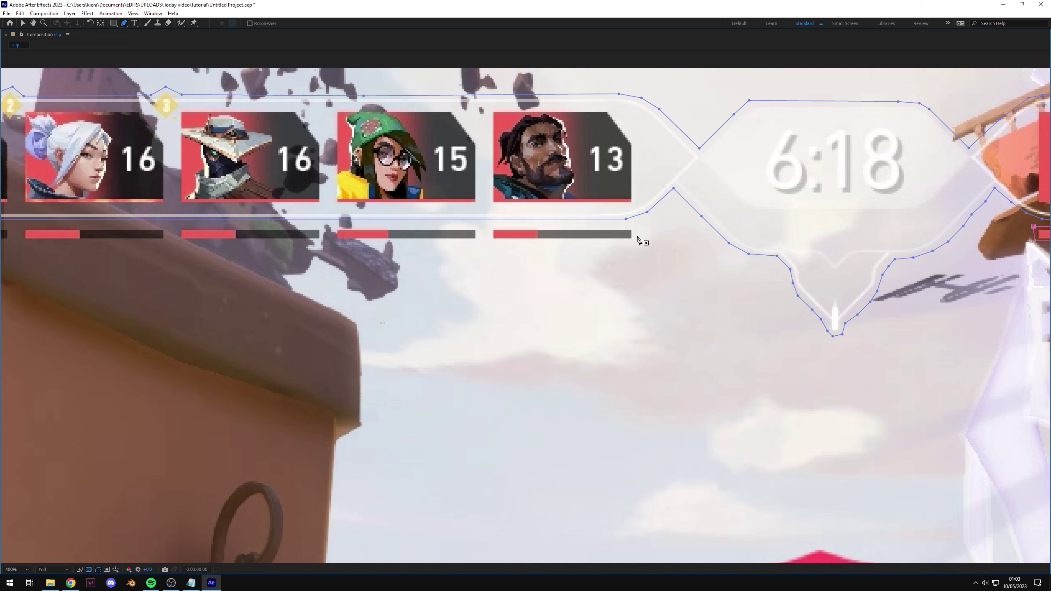
click(630, 227)
click(630, 241)
key(space)
scroll(582, 222, right, 6)
drag(582, 222, 533, 225)
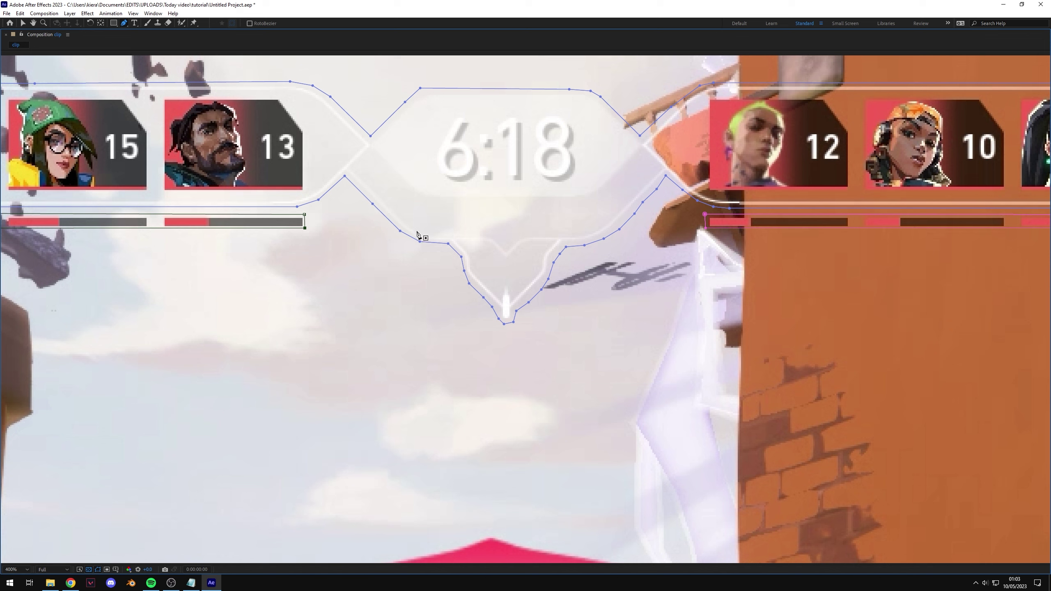
Play and scrub through the clip to examine how far the minimap and its surrounding rings move.
key(comma)
key(h)
drag(370, 230, 889, 187)
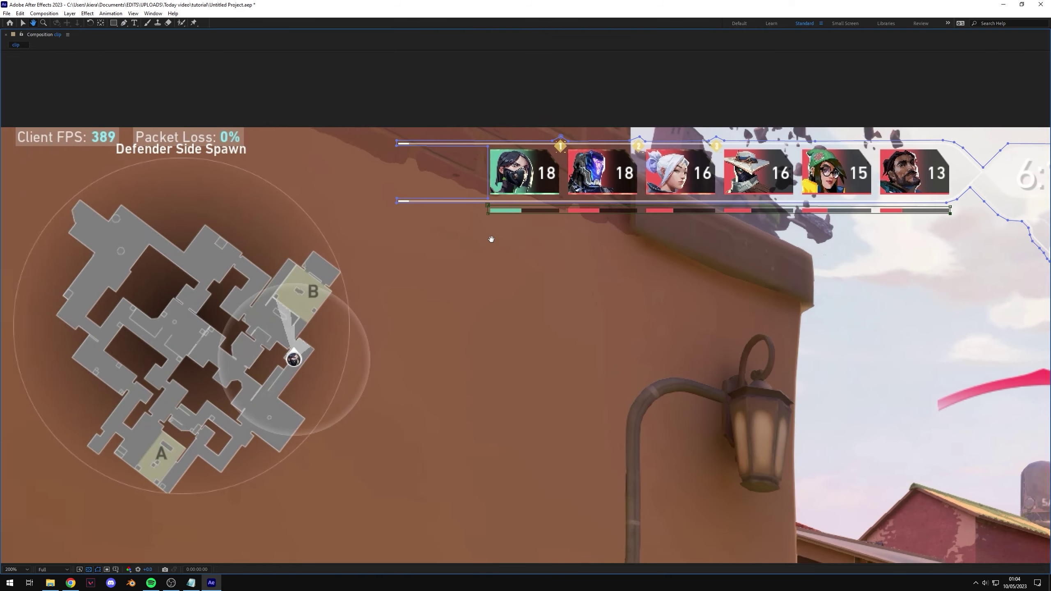
drag(579, 332, 831, 273)
key(comma)
drag(610, 353, 574, 360)
key(period)
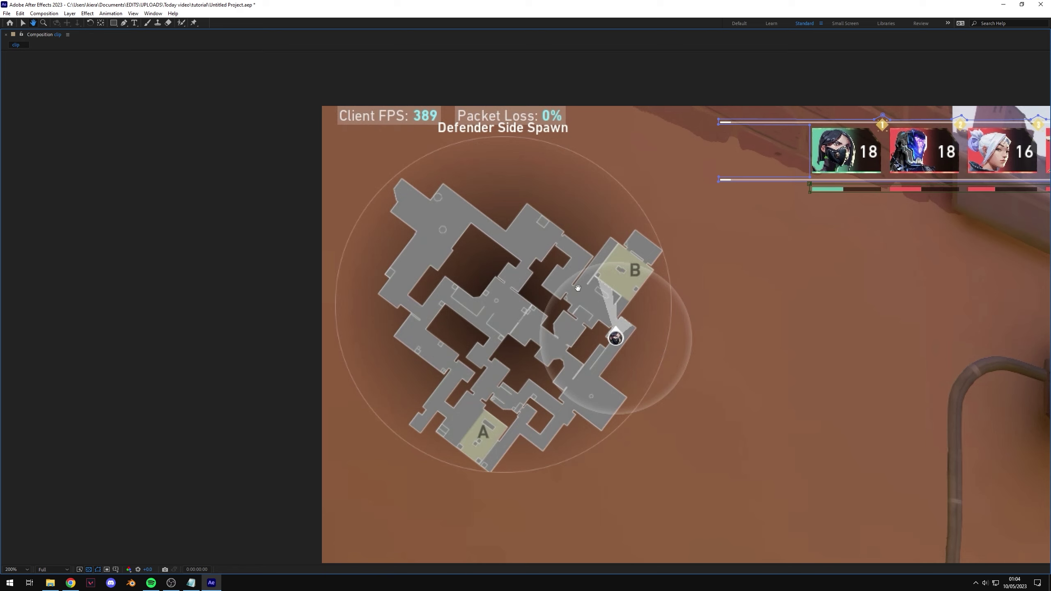
key(g)
key(grave)
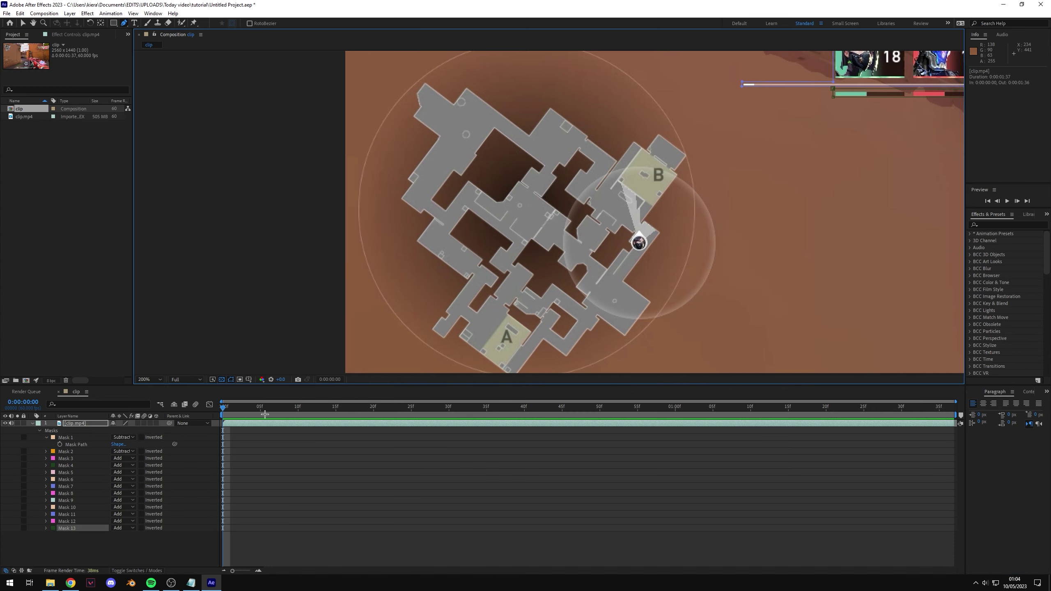
key(space)
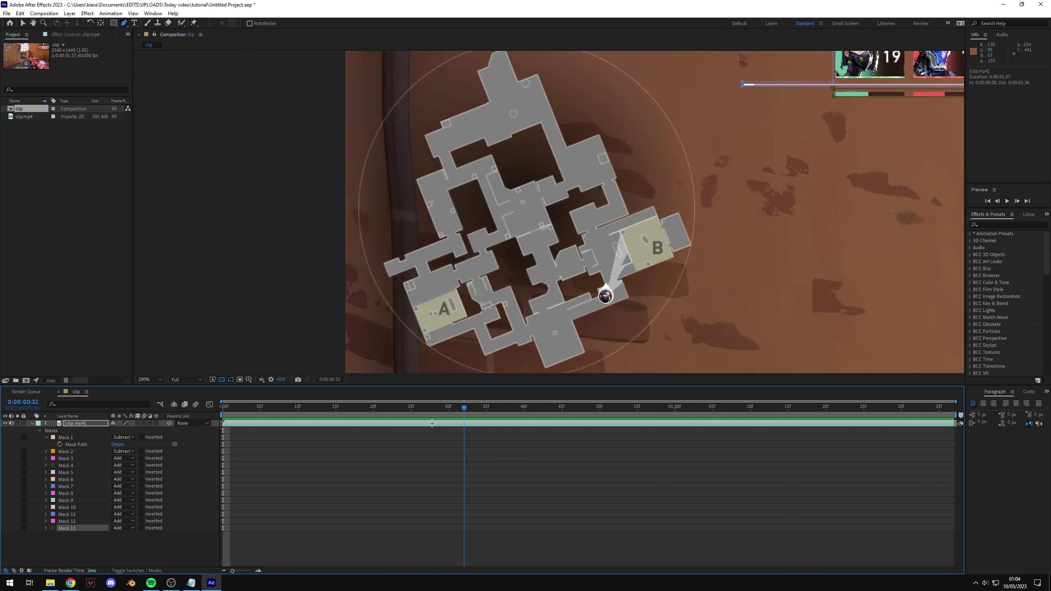
key(space)
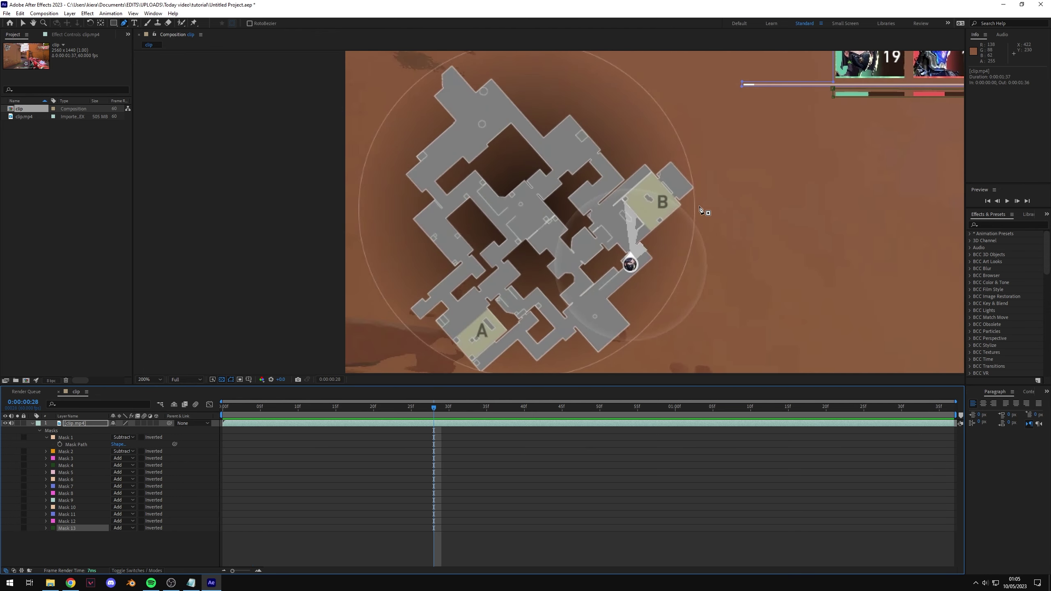
drag(422, 408, 223, 427)
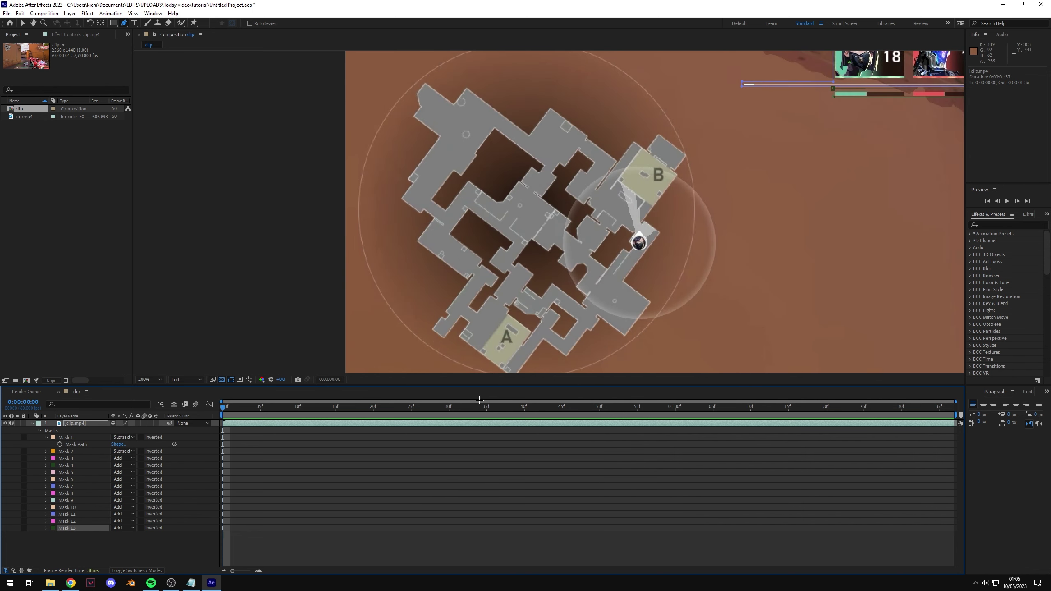
key(comma)
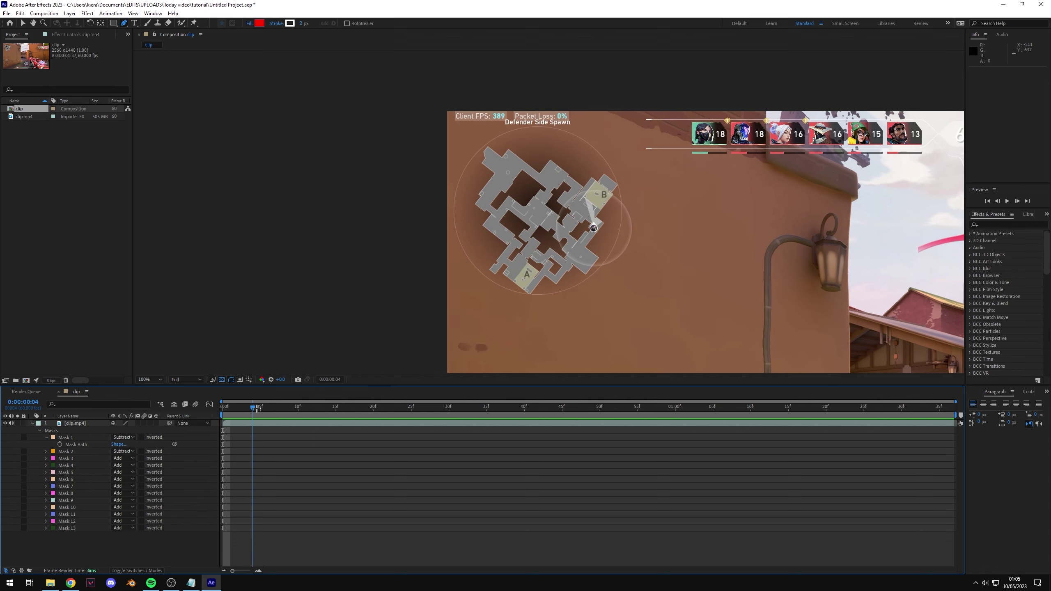
drag(223, 407, 939, 423)
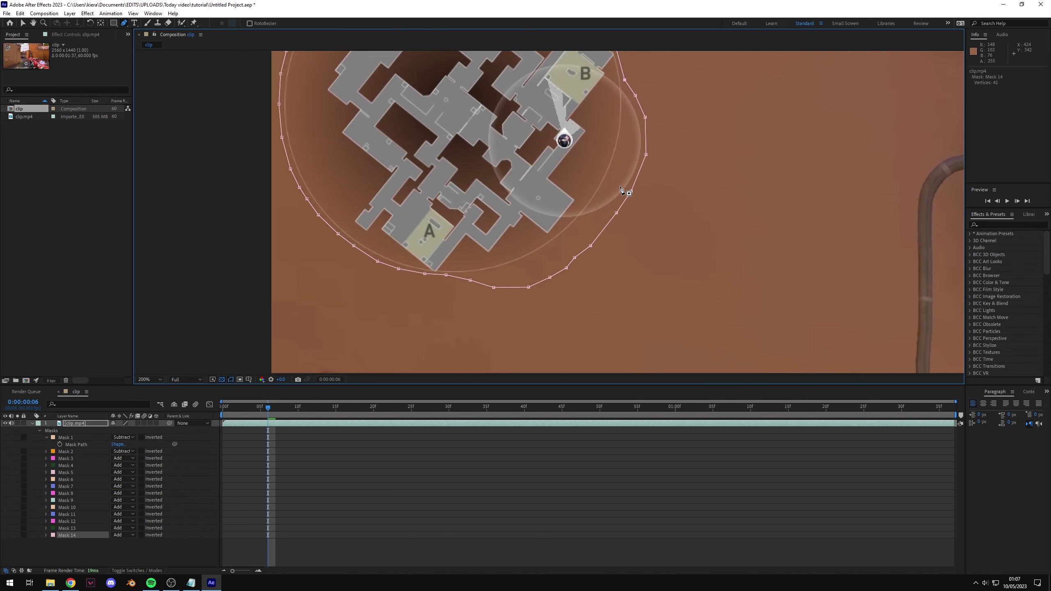
Draw a closed mask around the minimap and the Client FPS text above it, and undo the stray new path.
key(comma)
key(comma)
key(comma)
key(comma)
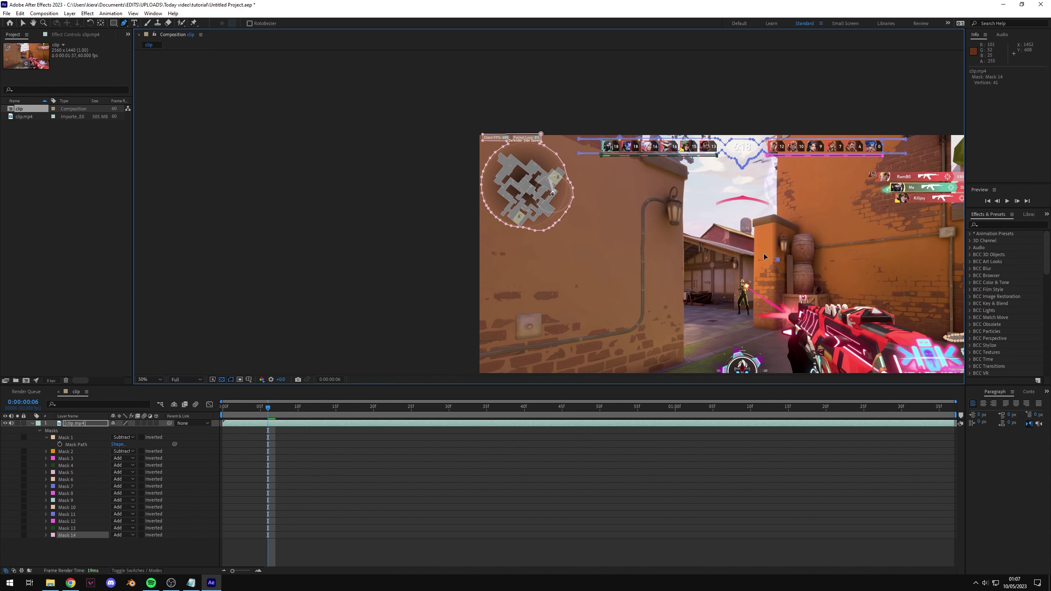
key(ctrl+z)
key(h)
drag(788, 234, 603, 162)
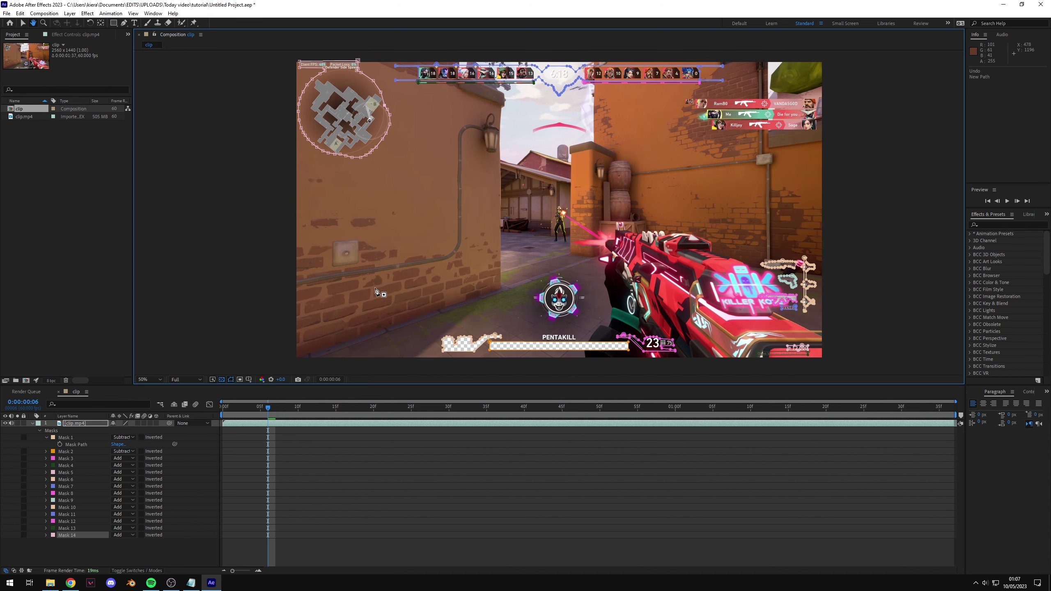
key(g)
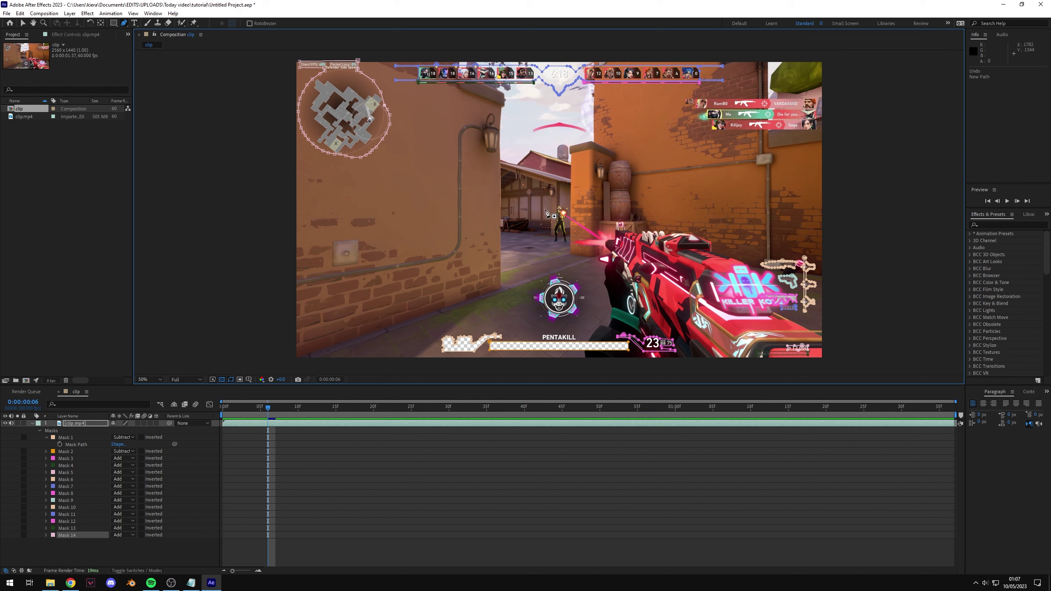
Collapse the properties of Mask 1 and set the mode of Mask 3 through Mask 14 to Subtract.
click(46, 437)
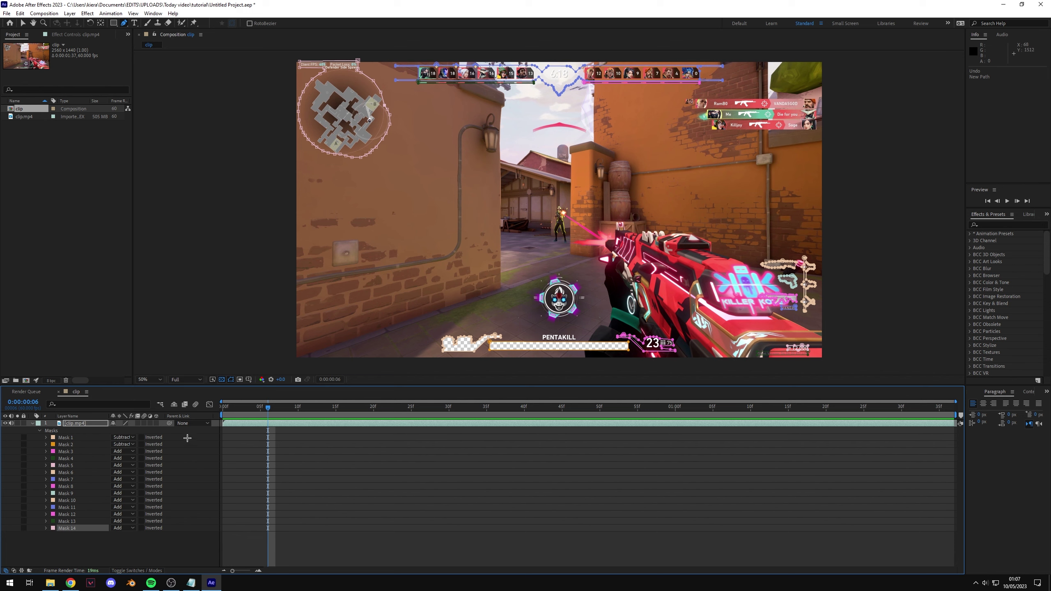
click(80, 451)
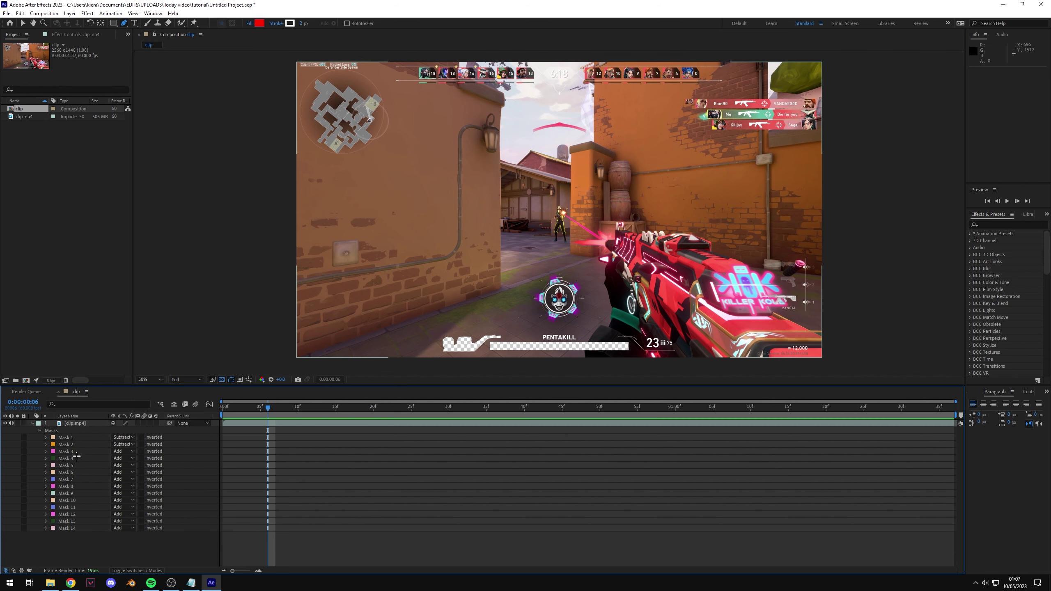
shift+click(92, 530)
click(123, 451)
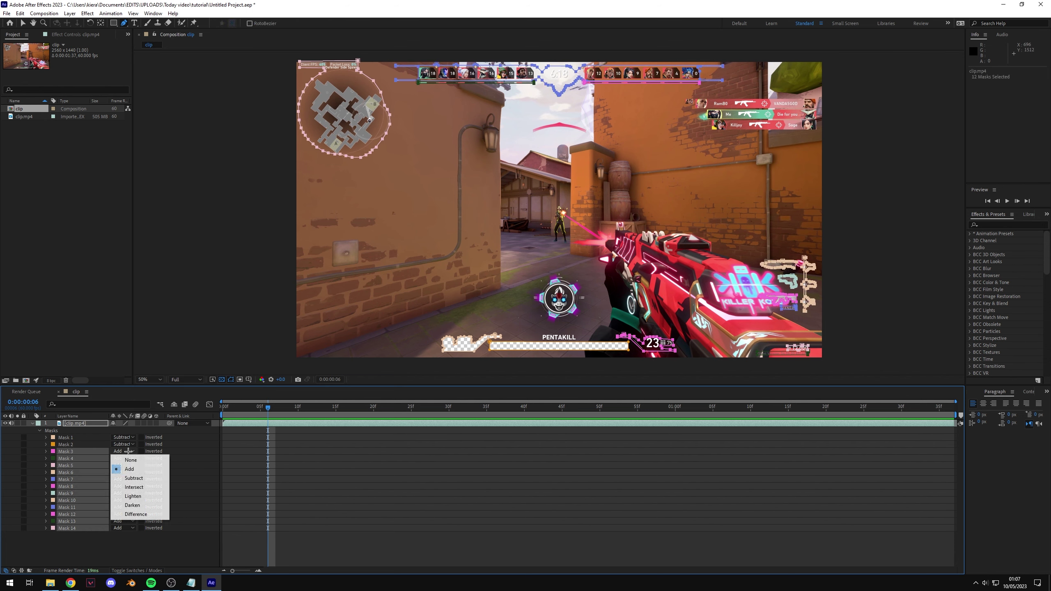
click(133, 479)
Deselect the masks, return to the first frame and collapse the clip layer's mask list.
click(378, 491)
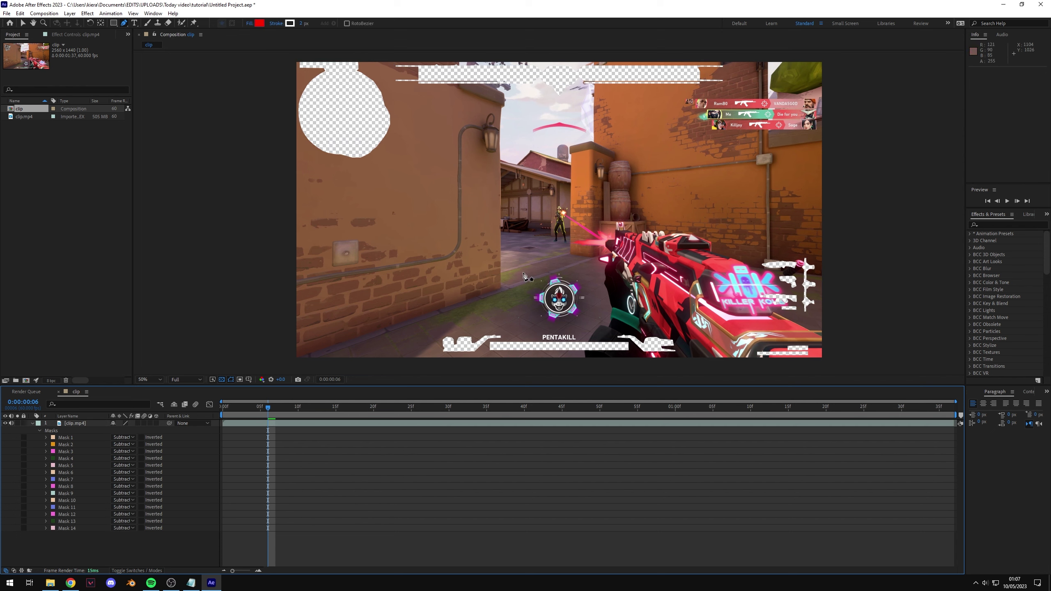
key(Home)
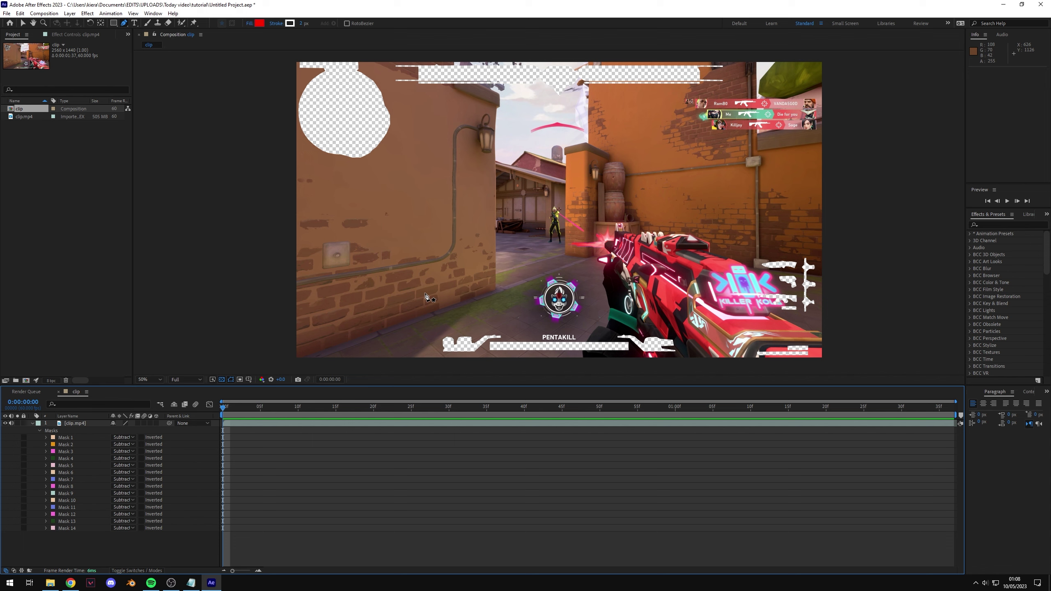
key(ctrl+grave)
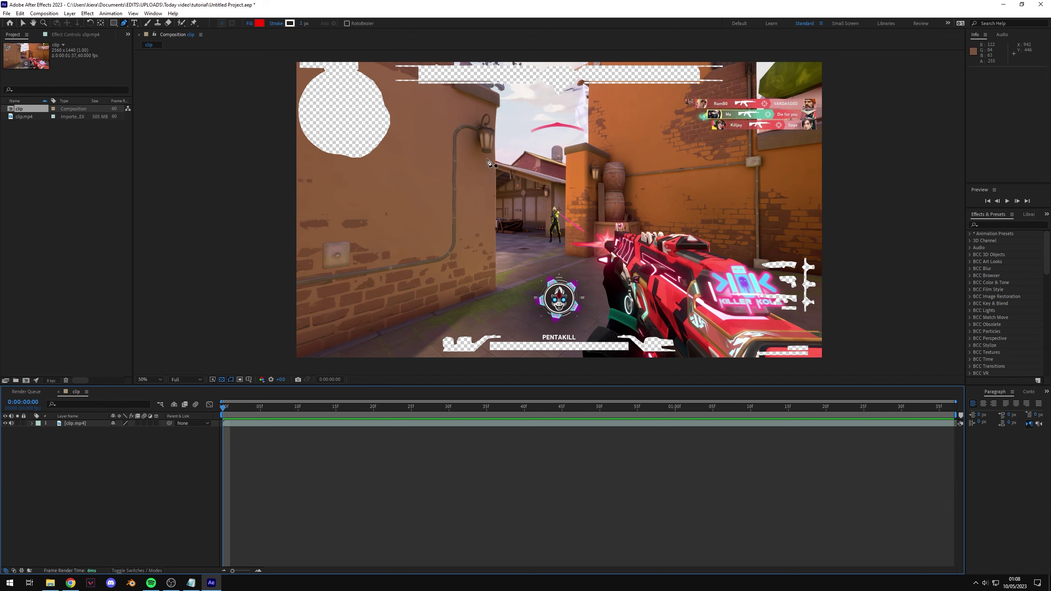
Select the clip.mp4 layer and open Content-Aware Fill, keeping the Standard workspace.
click(522, 423)
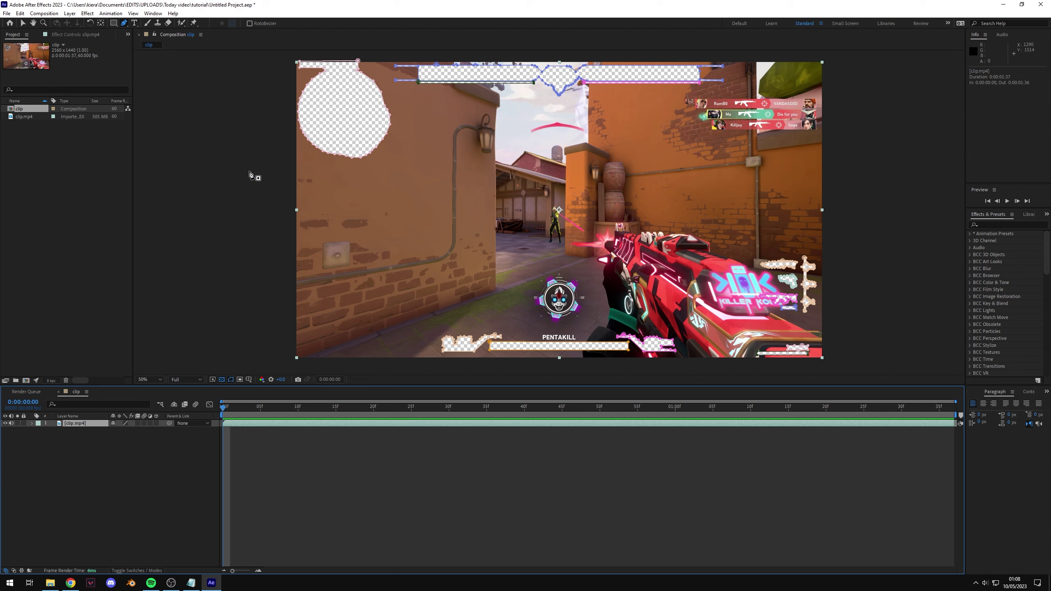
click(153, 14)
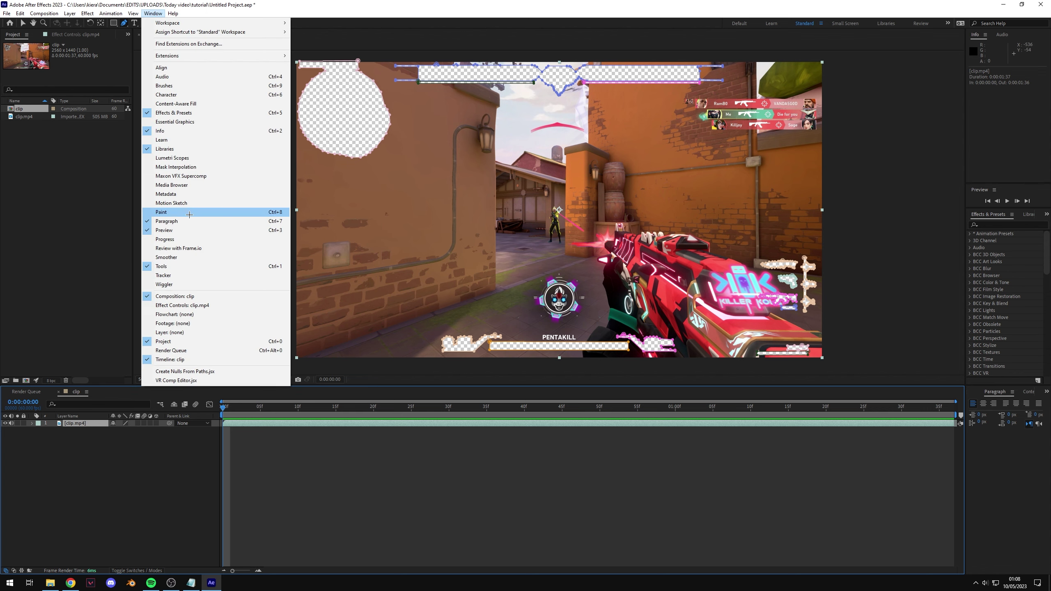
click(206, 104)
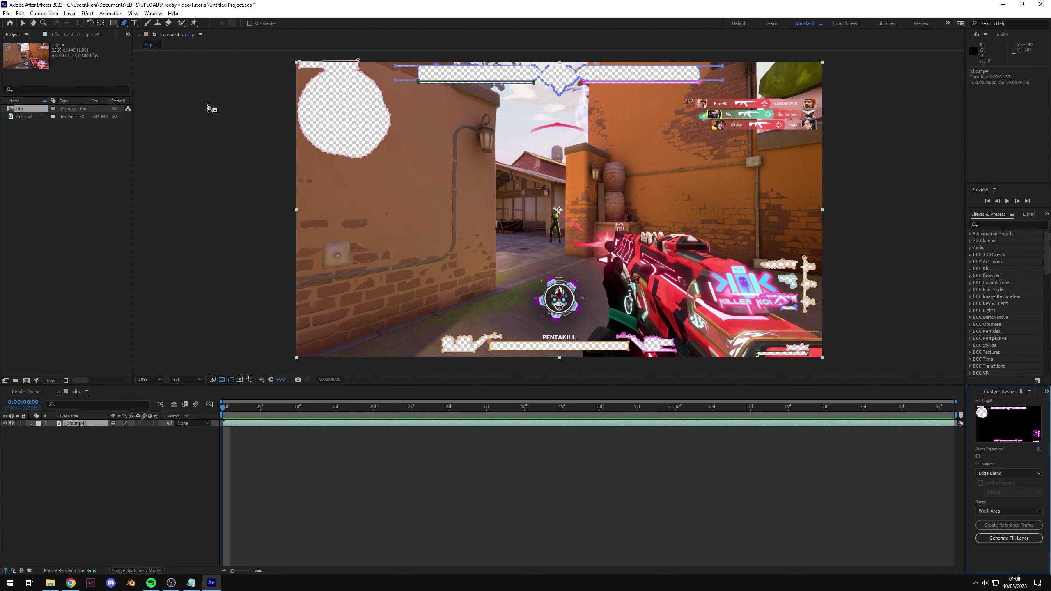
click(736, 23)
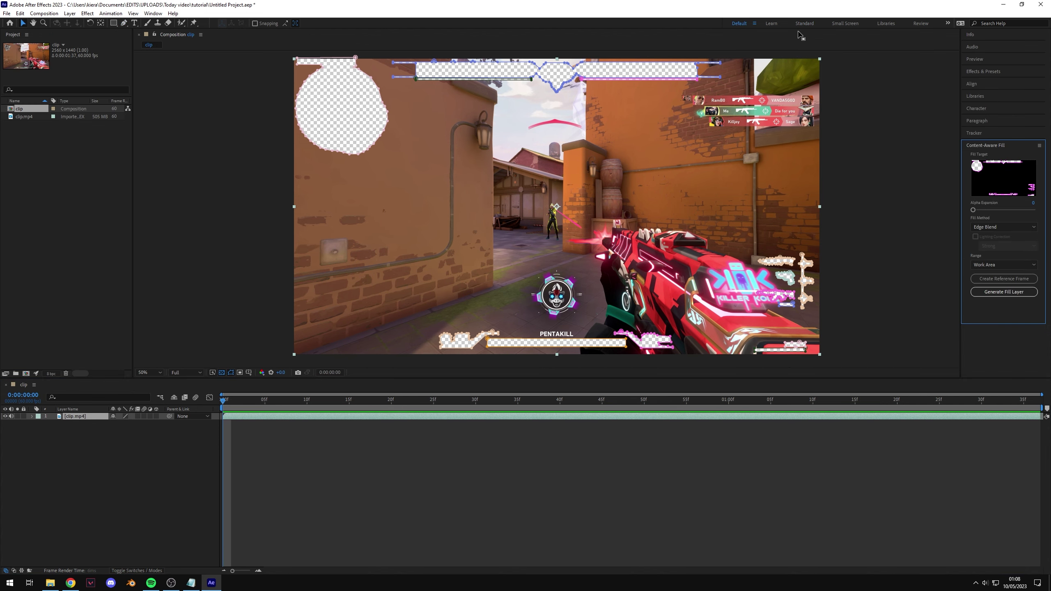
click(805, 23)
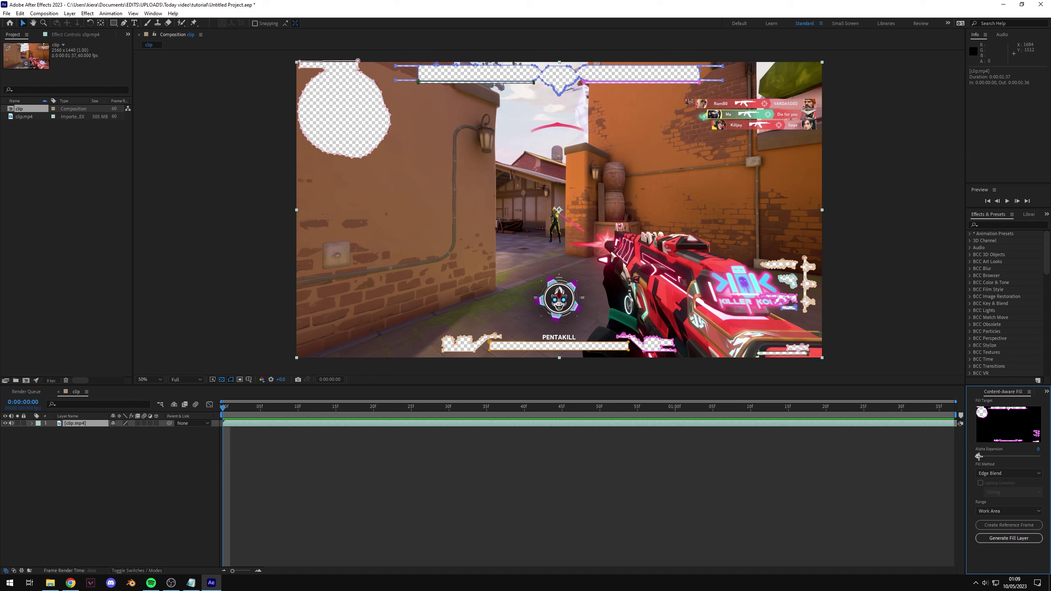
Try out Alpha Expansion and the Mask Expansion of Mask 1, and undo the expansion change.
drag(999, 457, 977, 457)
click(32, 424)
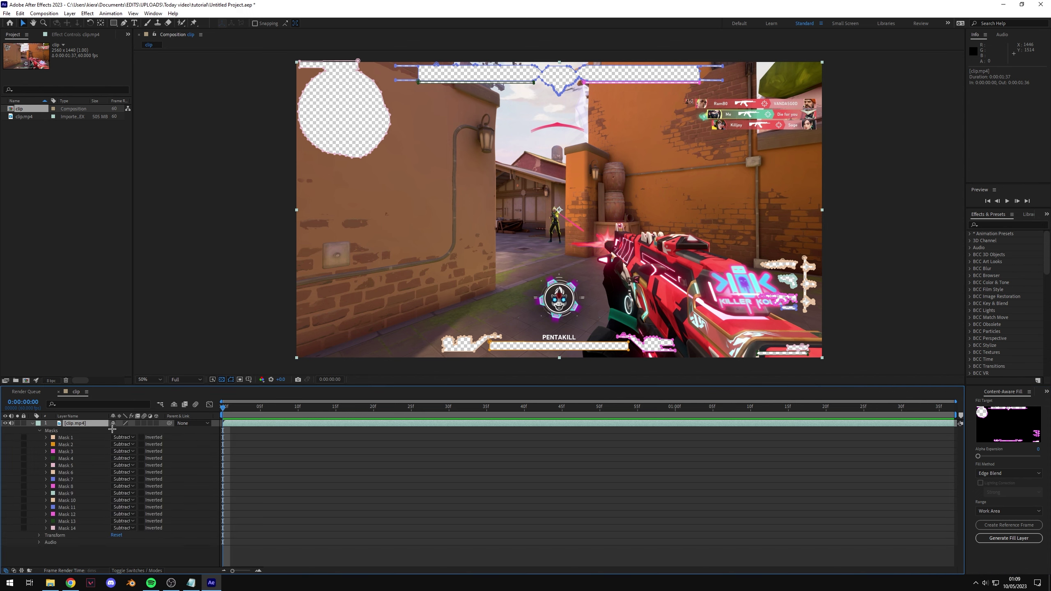
click(46, 438)
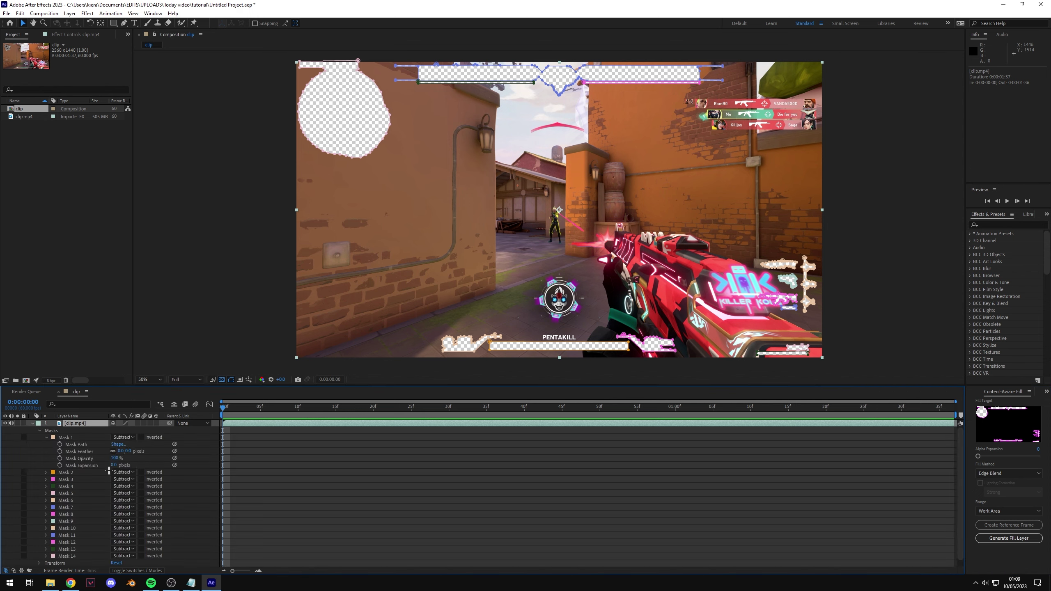
drag(114, 465, 164, 488)
key(ctrl+z)
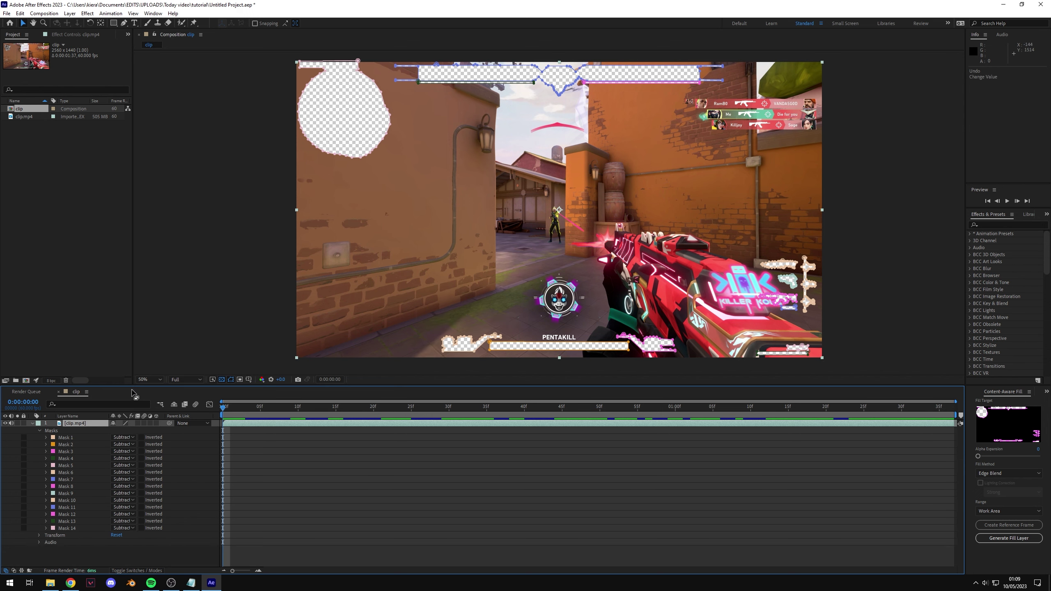
Generate a content-aware fill layer for the masked areas using the Object fill method and the Work Area range.
click(998, 474)
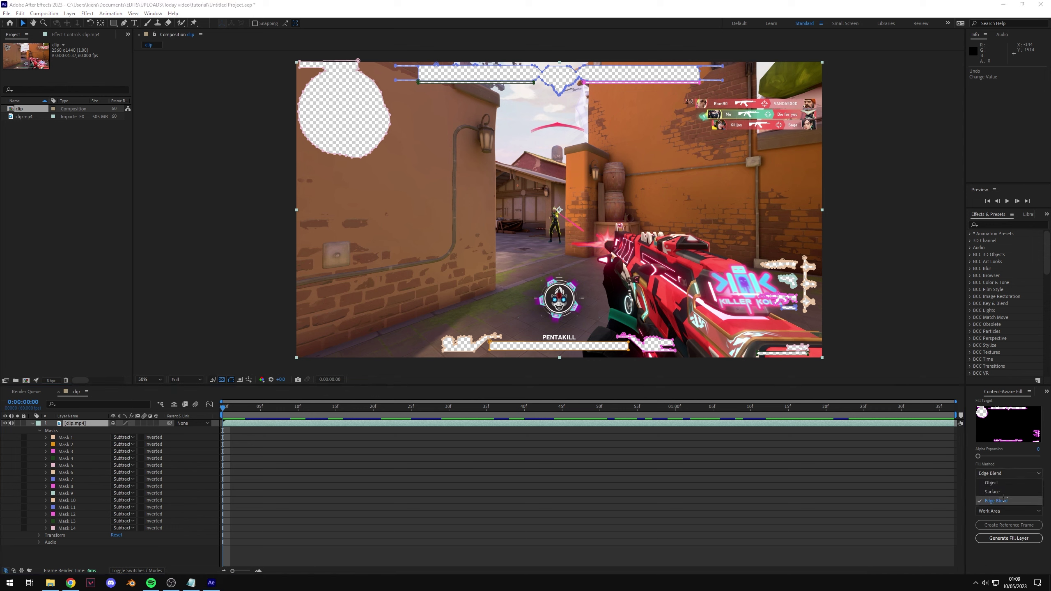
click(1000, 483)
click(996, 477)
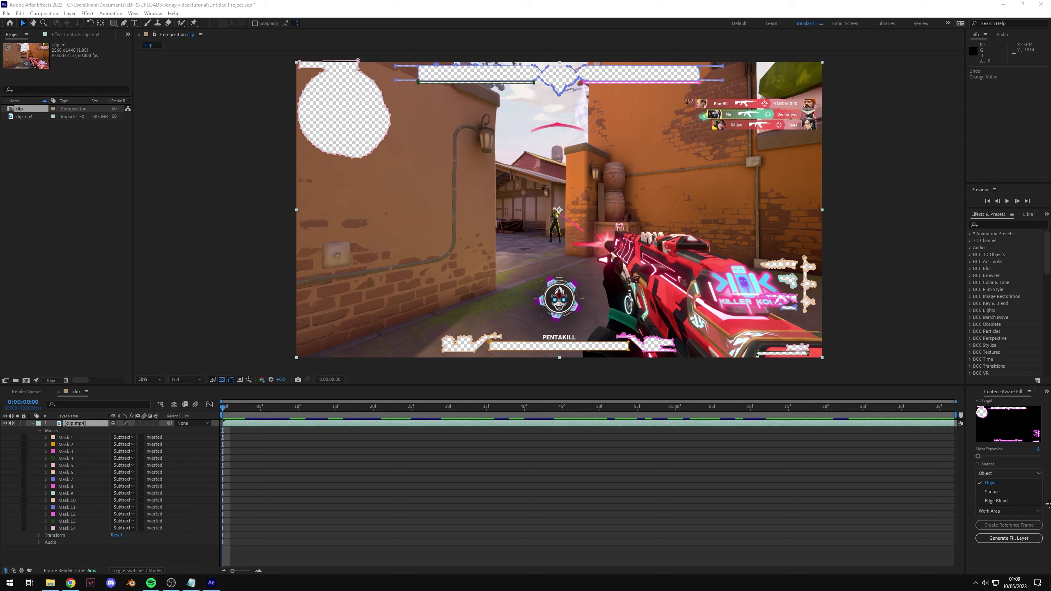
click(993, 483)
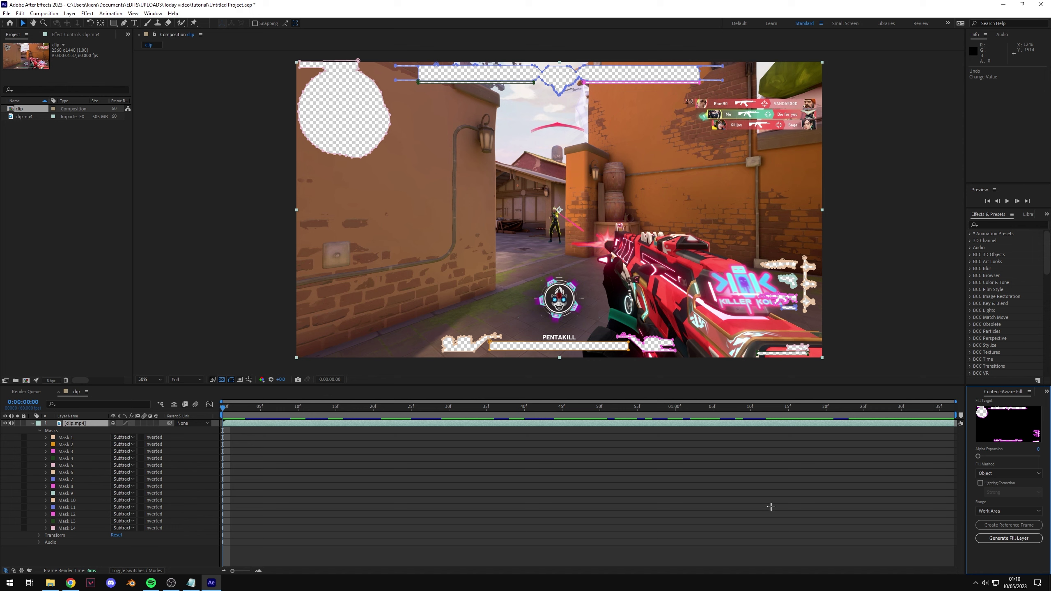
click(995, 510)
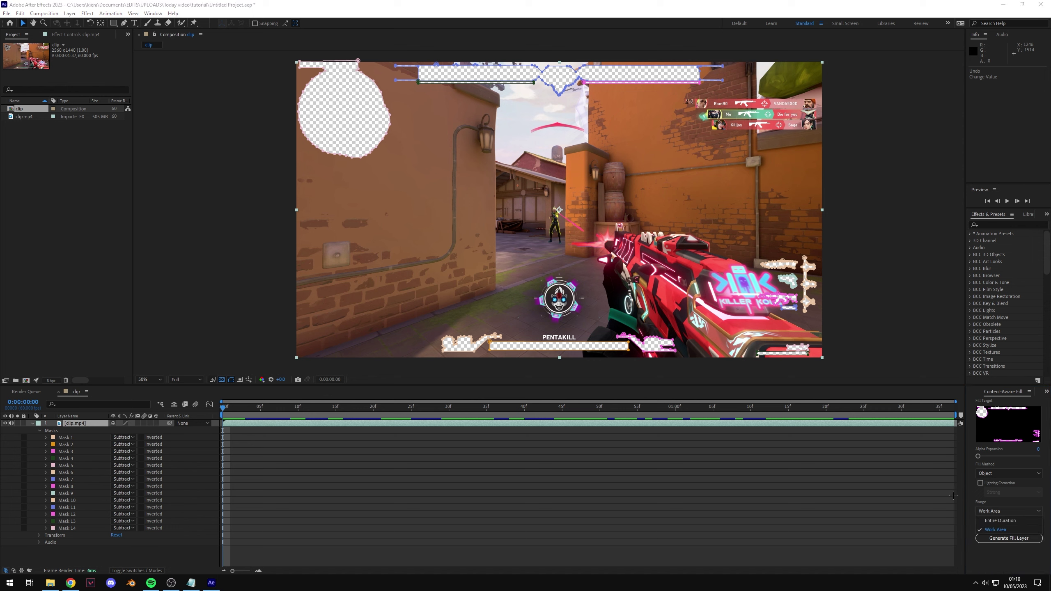
click(995, 529)
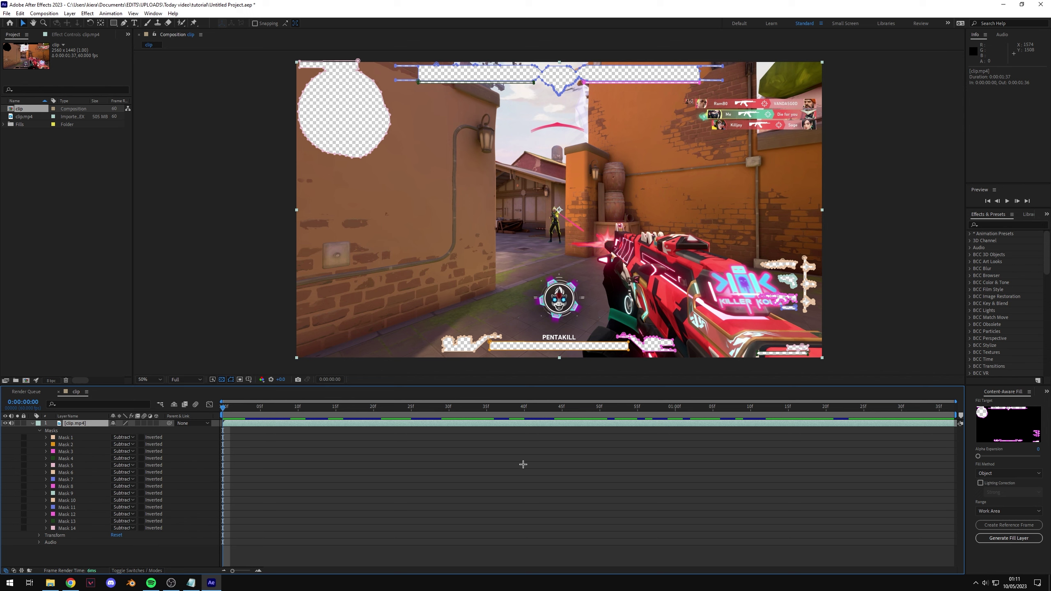
click(1008, 537)
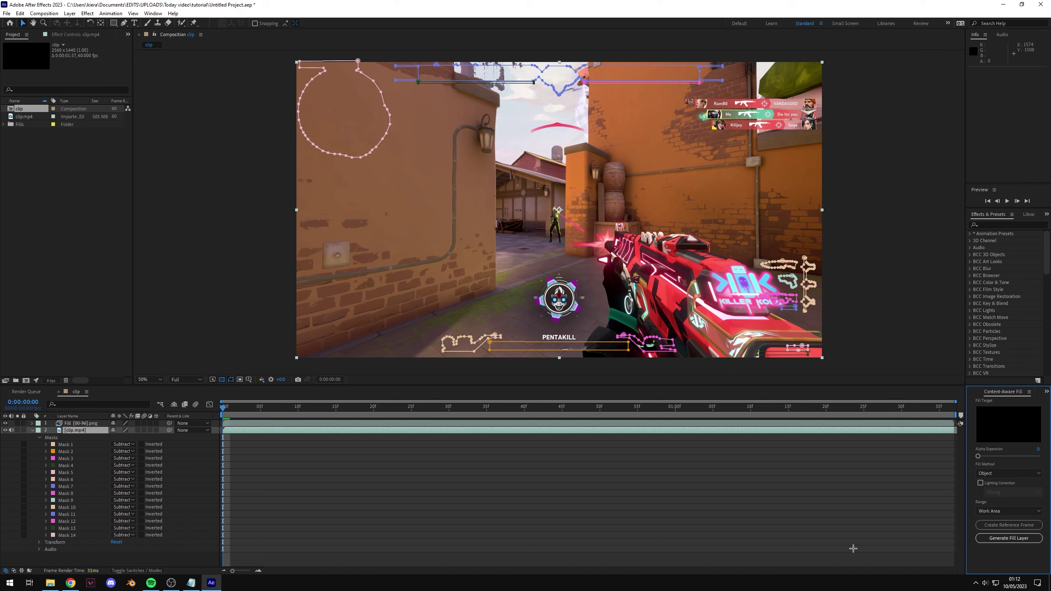
Deselect the clip layer and scrub through the timeline to examine the filled areas where the HUD was masked out.
click(294, 487)
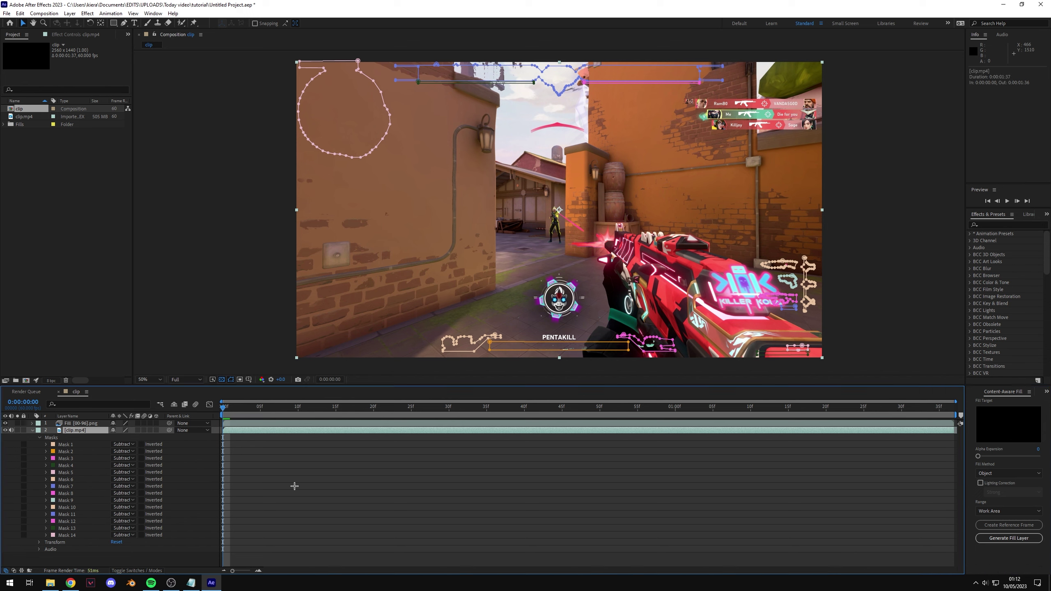
click(405, 463)
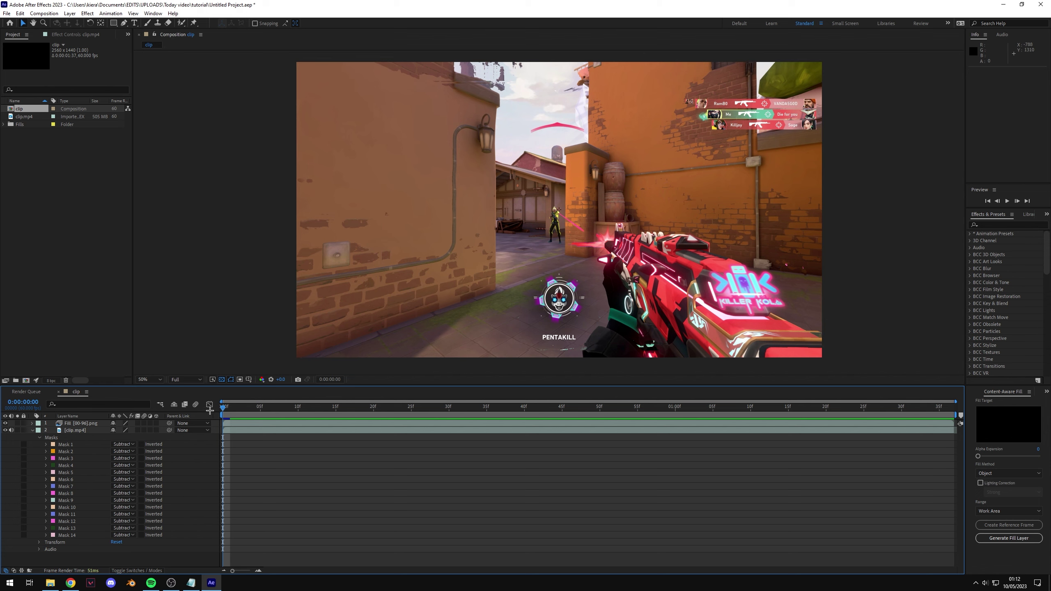
drag(225, 406, 480, 449)
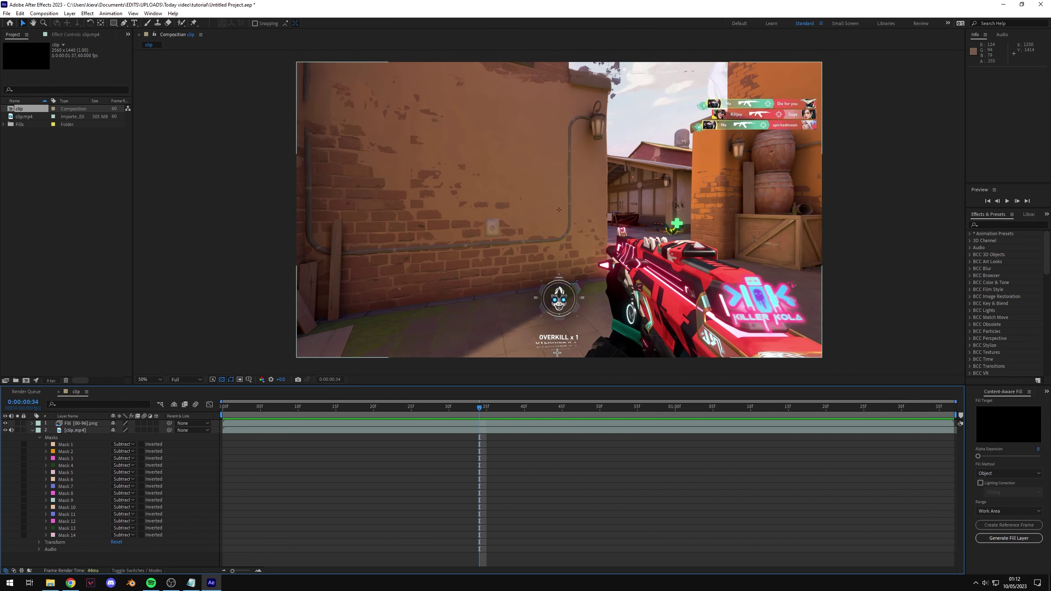
drag(479, 408, 615, 414)
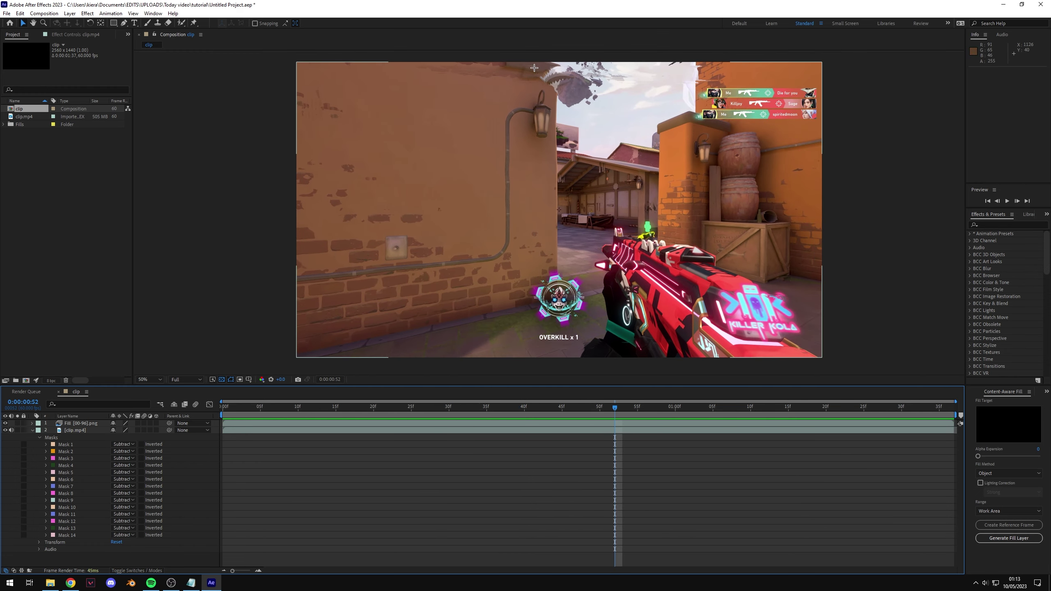
drag(615, 408, 708, 409)
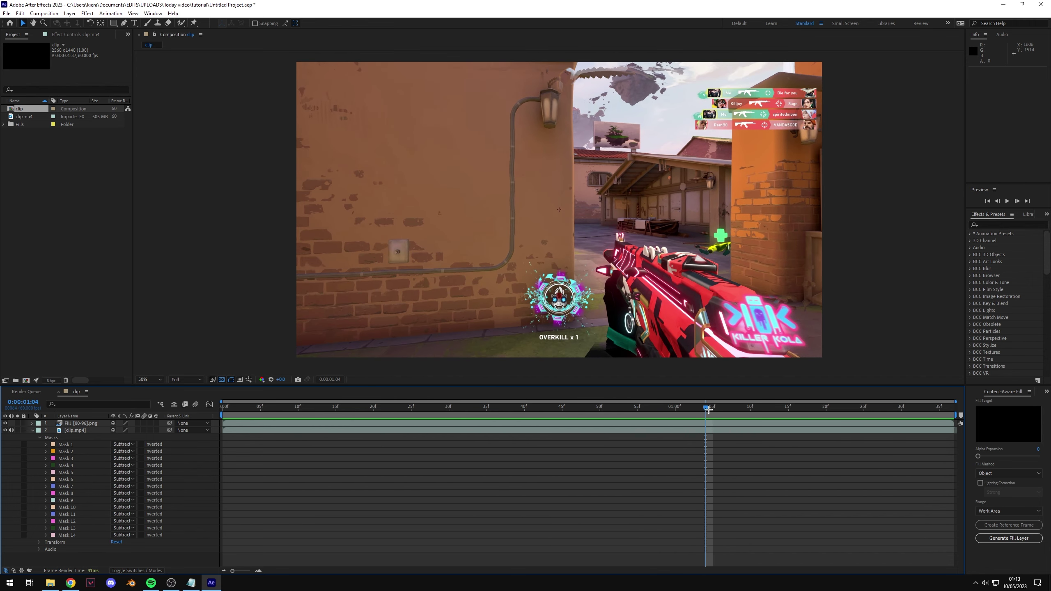
click(1001, 473)
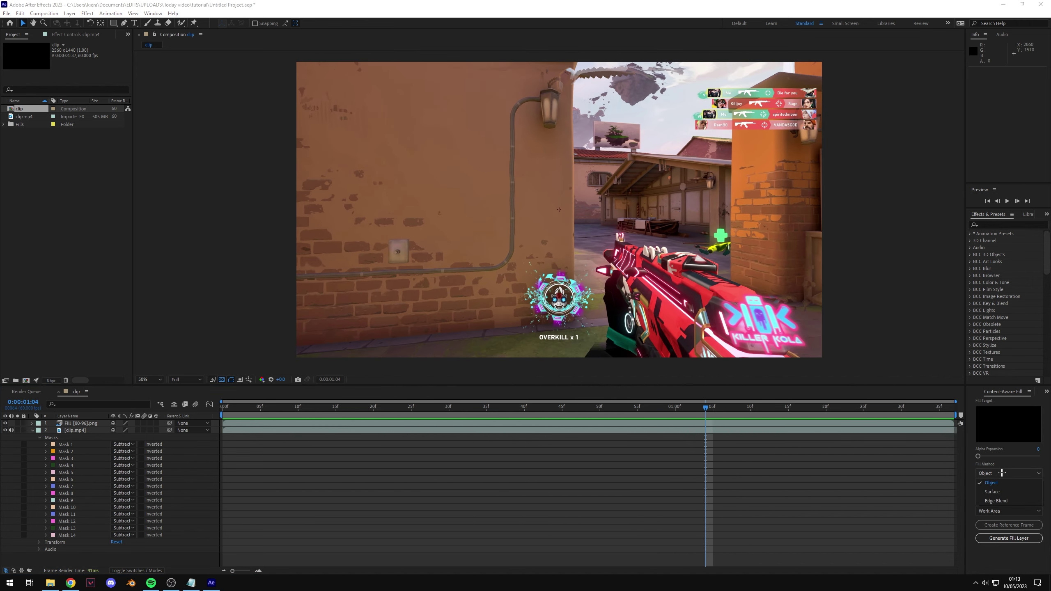
click(677, 495)
drag(706, 408, 637, 408)
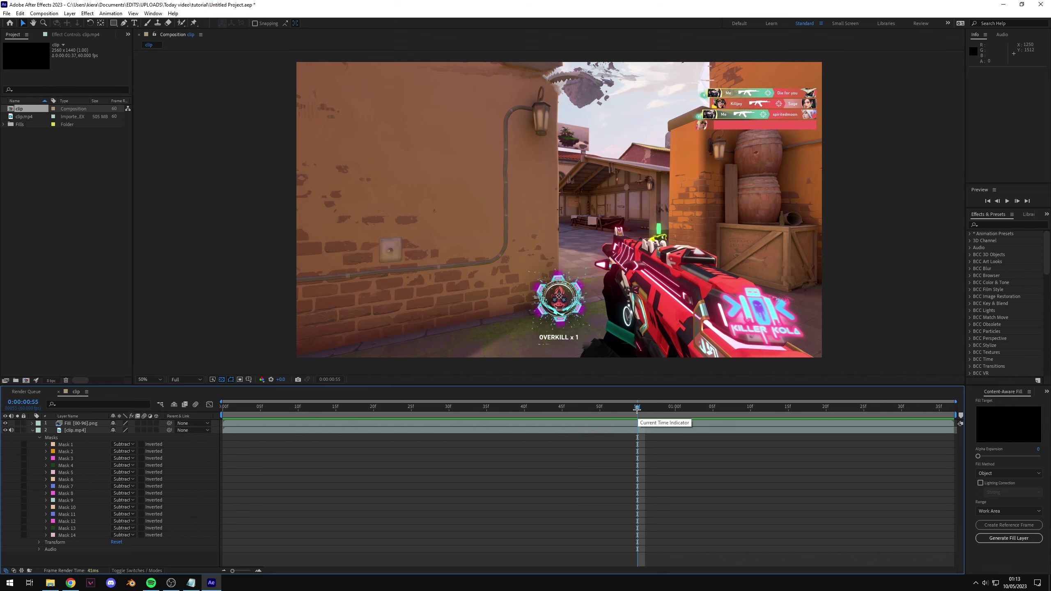
drag(637, 409, 720, 409)
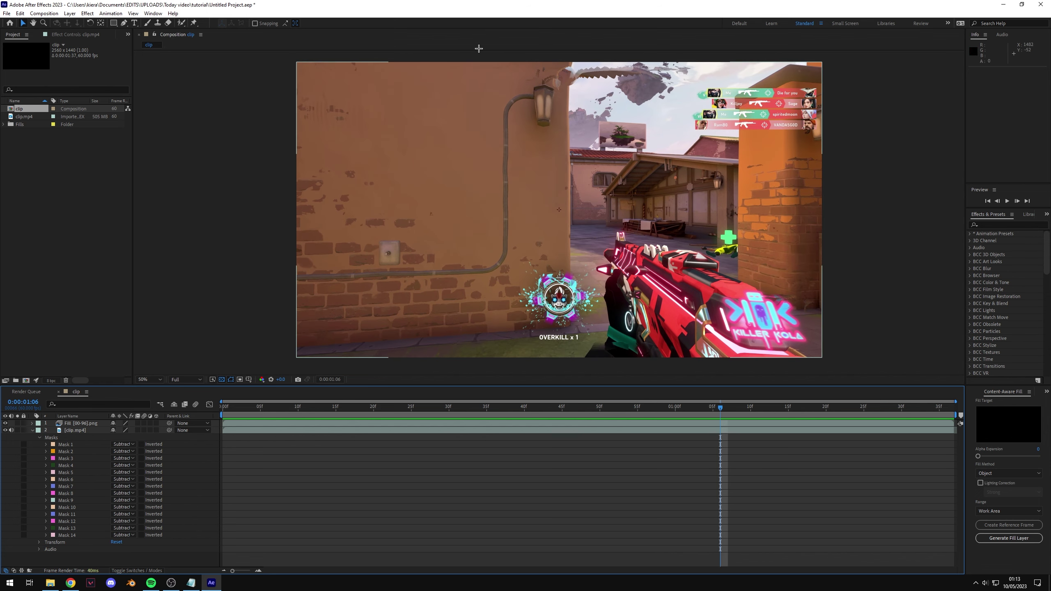
Step through and play the later part of the clip to check the fill for visible artefacts during camera movement.
key(Page_Down)
key(Page_Down)
key(Page_Down)
key(Page_Down)
key(Page_Down)
key(Page_Down)
key(Page_Down)
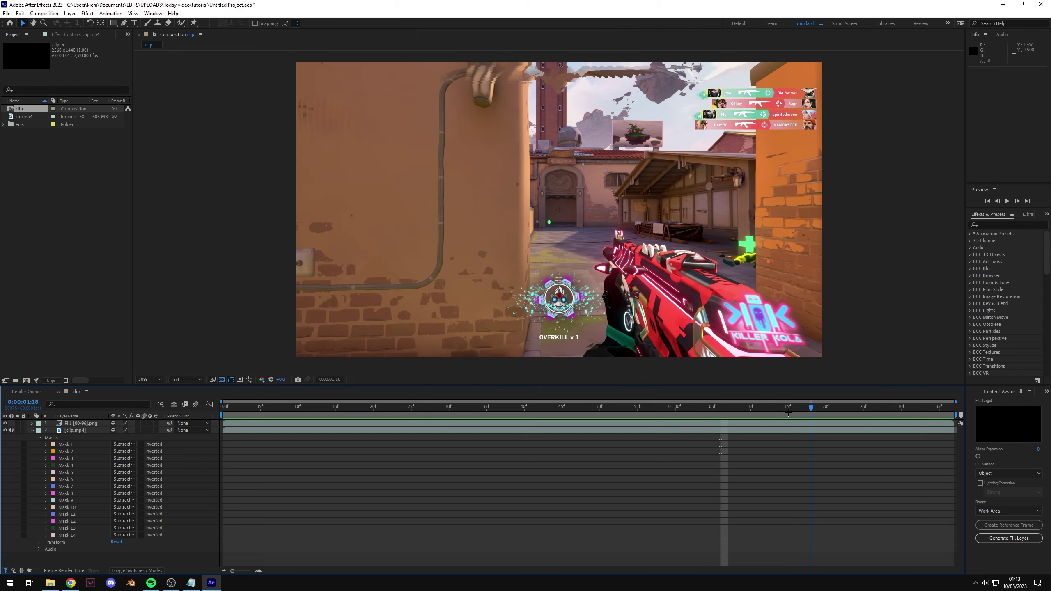
drag(772, 408, 720, 451)
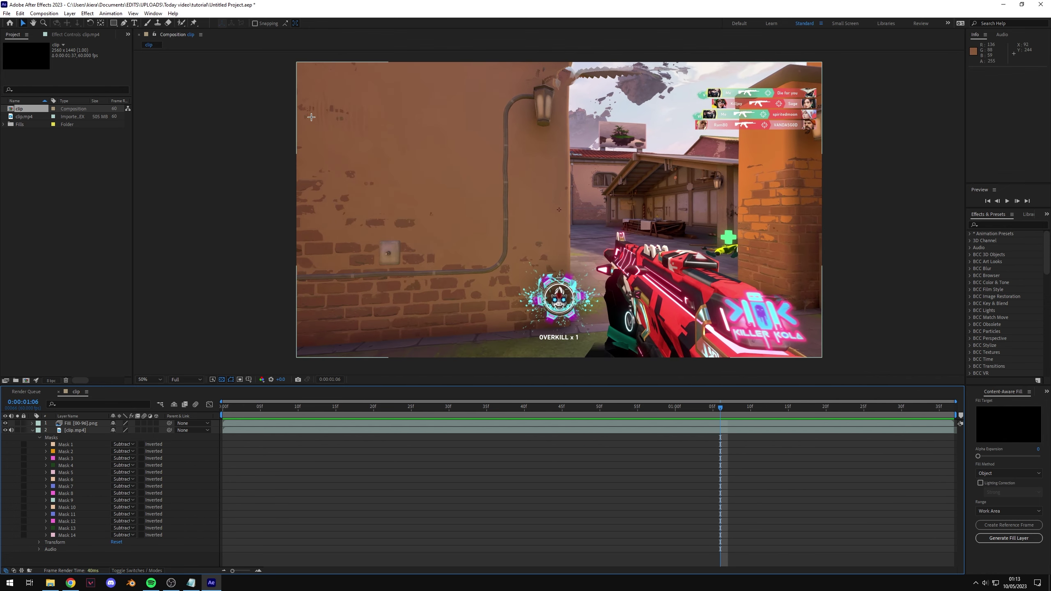
key(space)
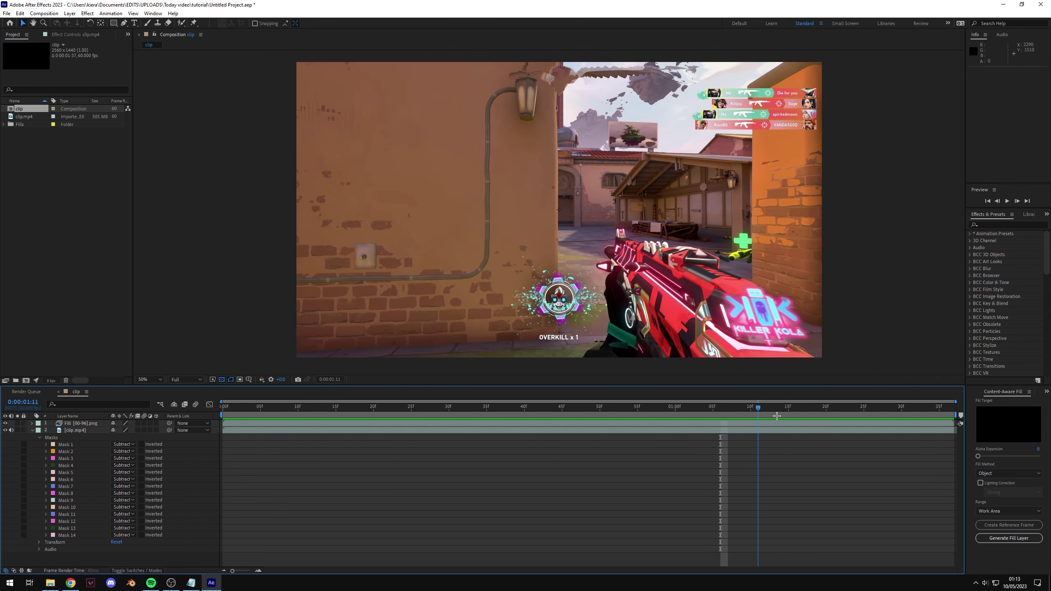
drag(777, 416, 590, 406)
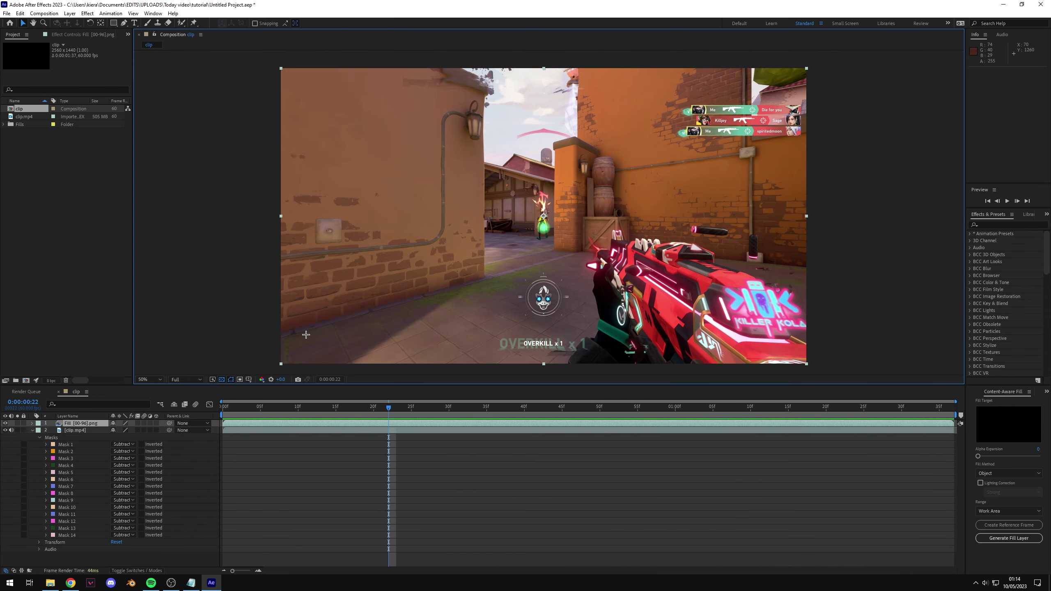
Hide the clip.mp4 layer to play the generated fill layer on its own, and restore the clip's visibility.
click(354, 453)
click(303, 423)
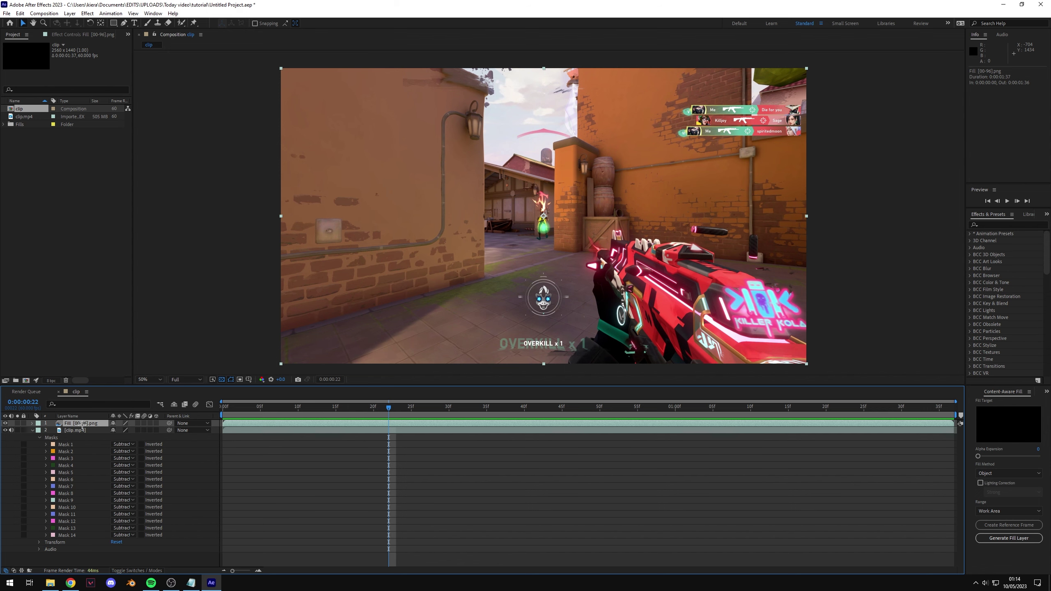
click(275, 407)
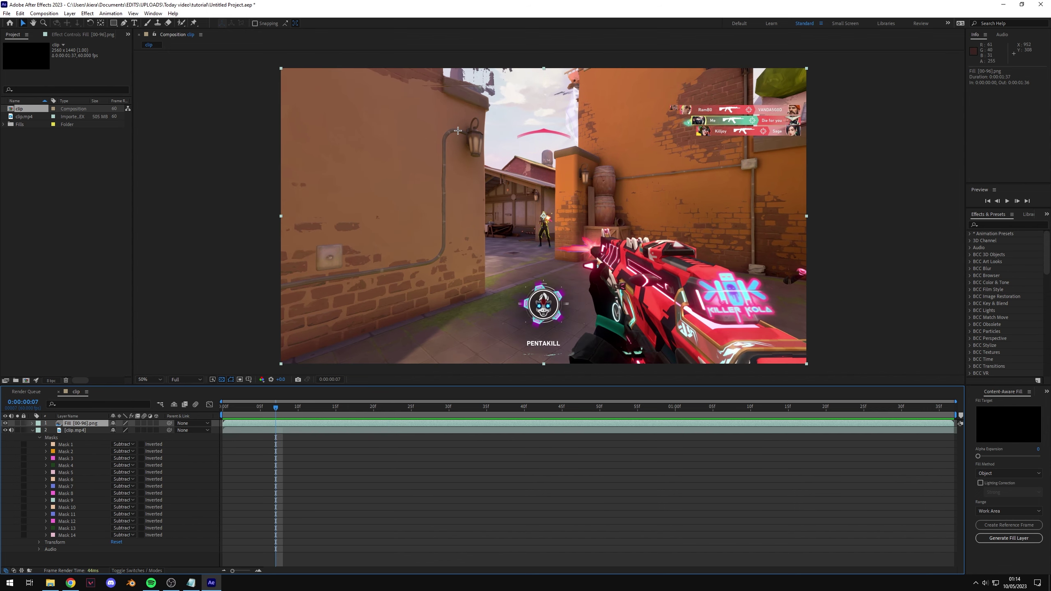
click(5, 431)
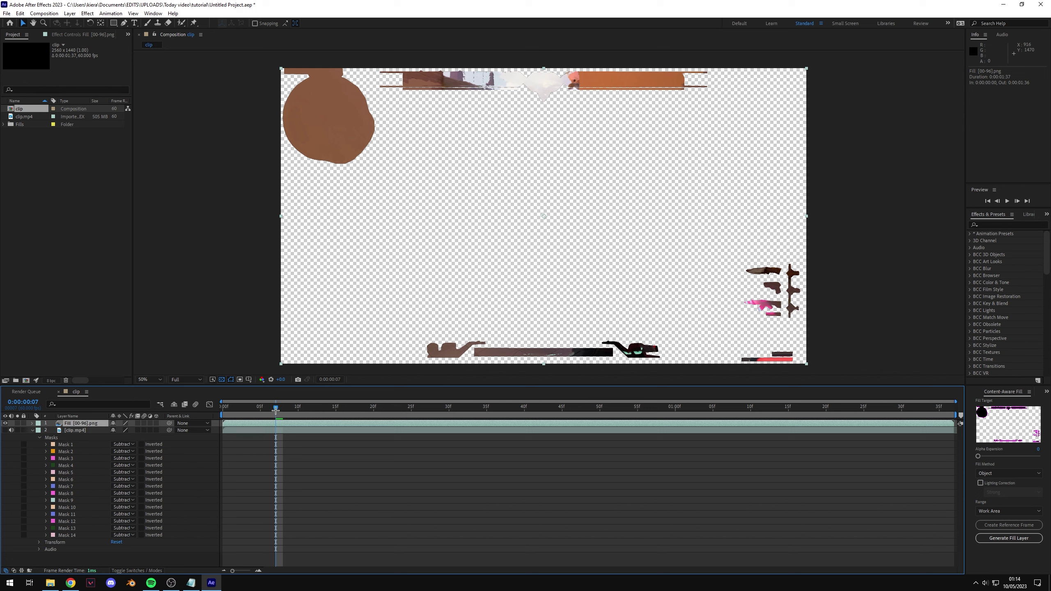
key(space)
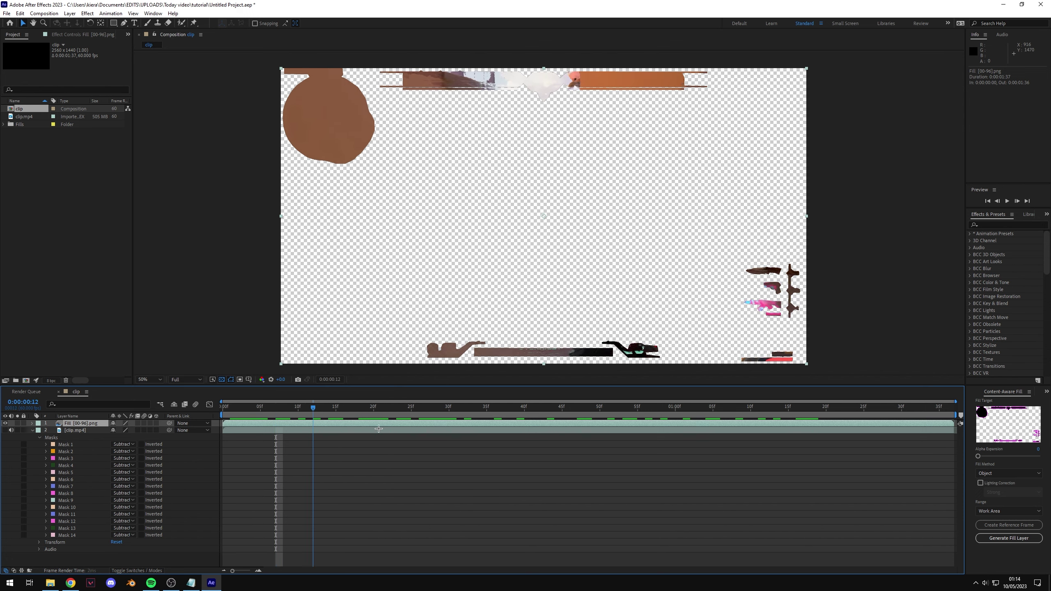
key(space)
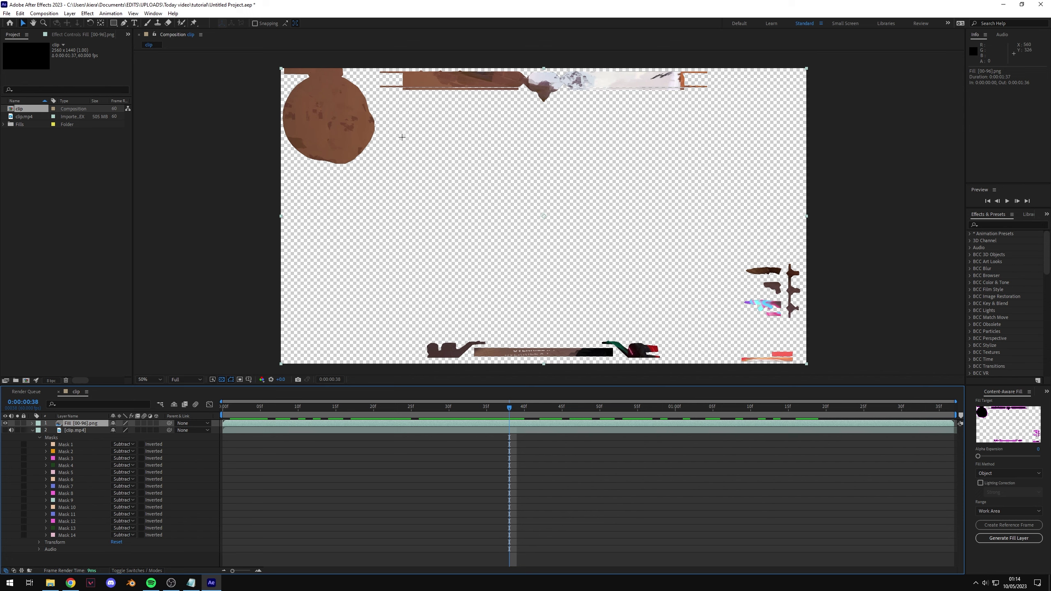
key(ctrl+z)
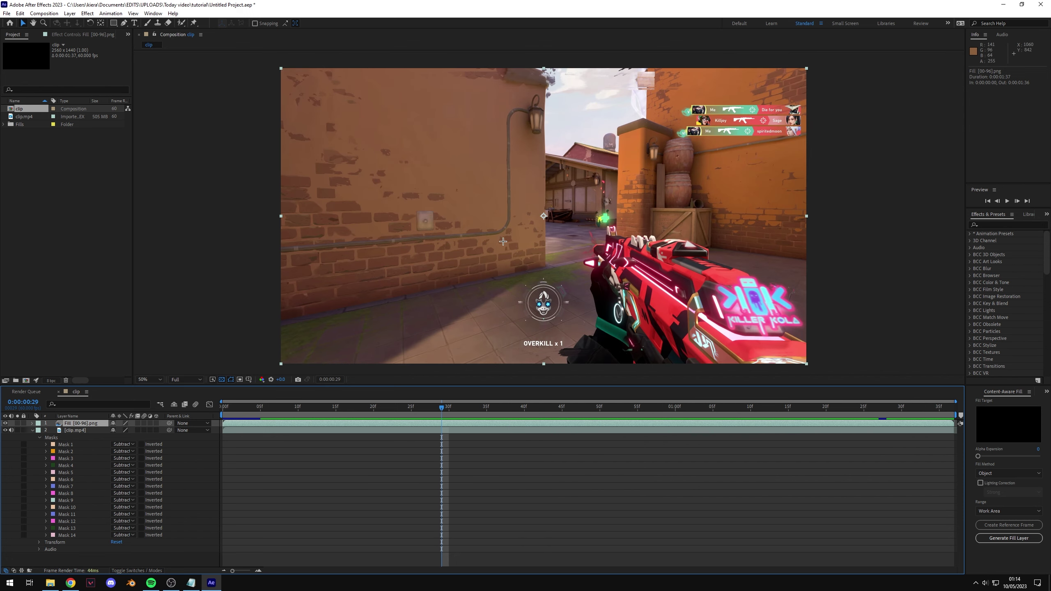
Select the clip.mp4 layer and return to the first frame.
click(321, 451)
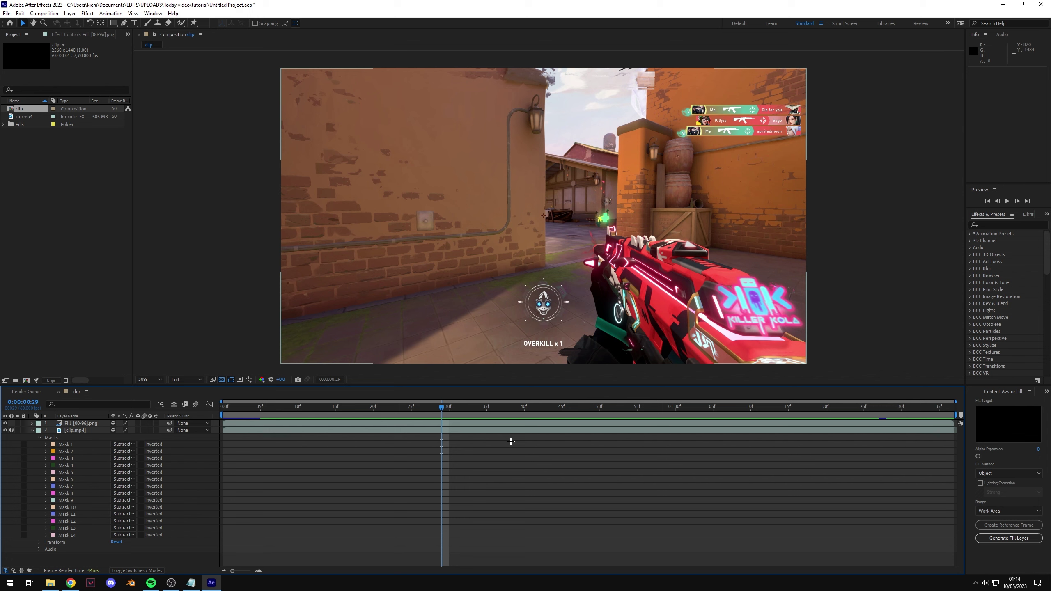
click(492, 431)
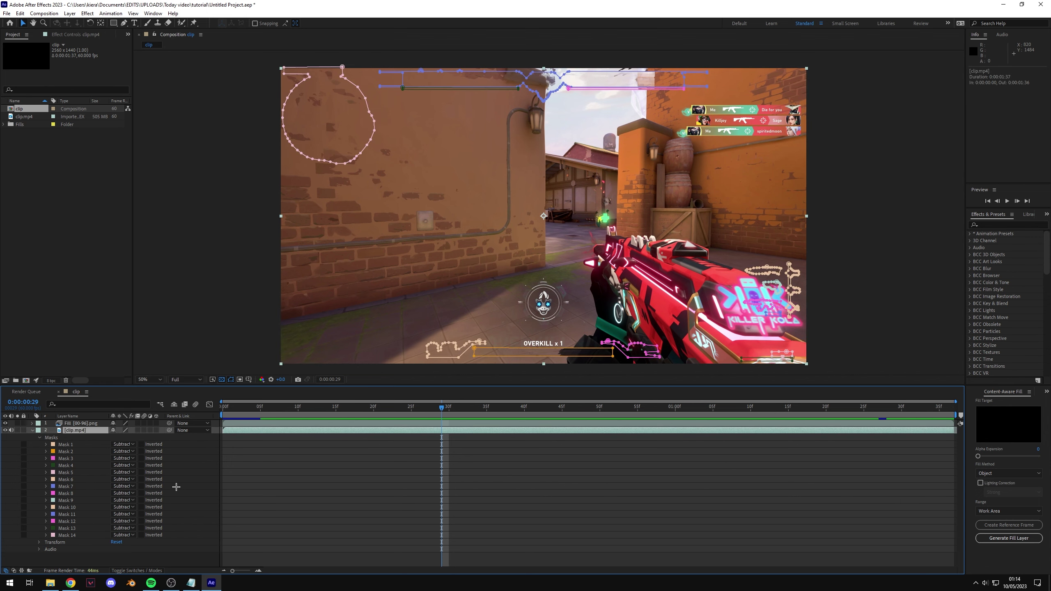
key(Home)
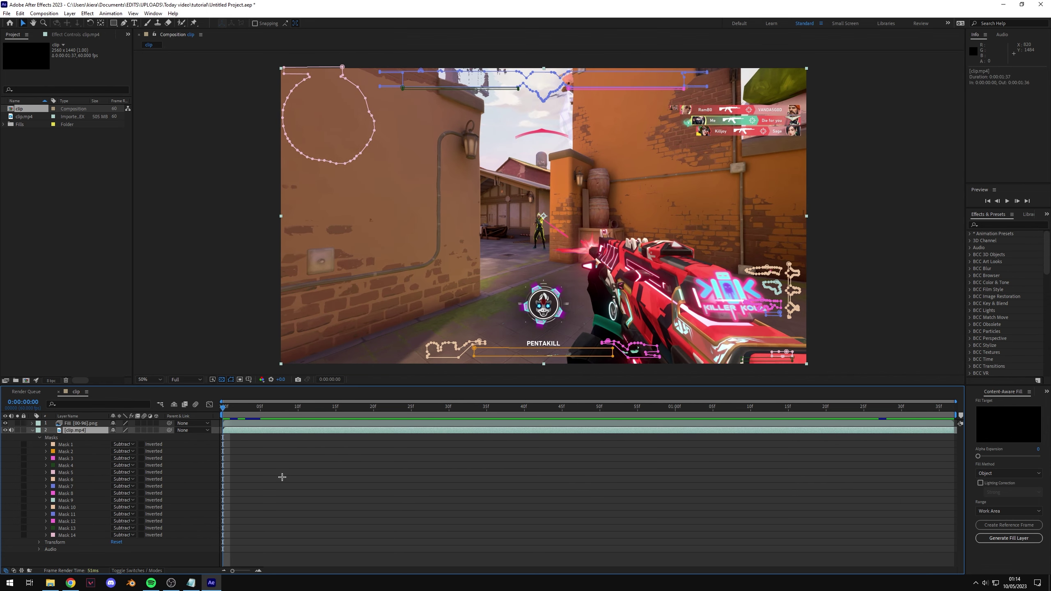
Deselect the clip layer and play the filled clip from the first frame.
click(281, 479)
key(space)
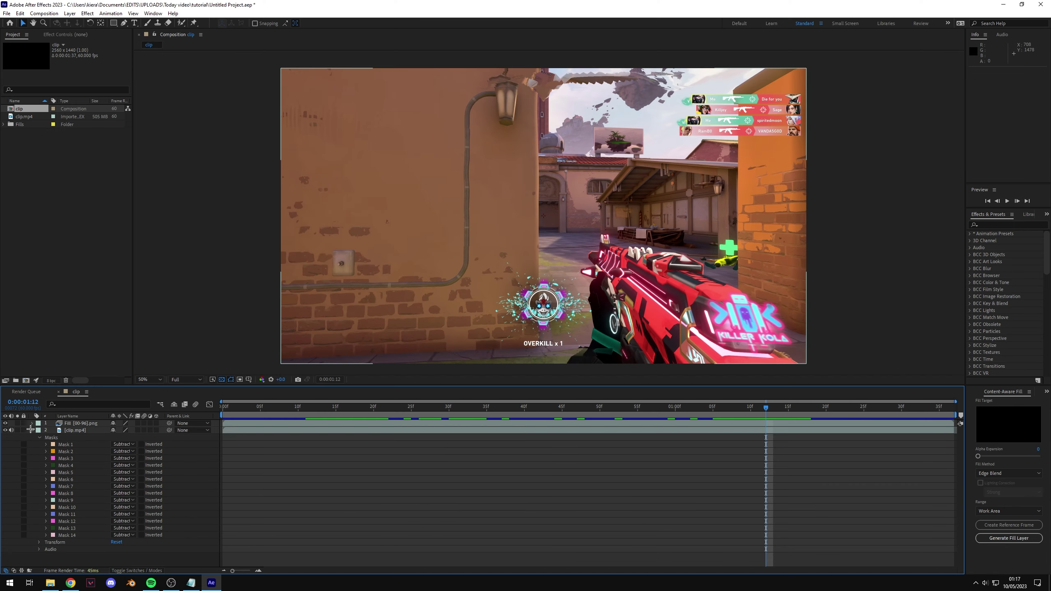
Pre-compose the fill layer and clip.mp4 together with the default settings, and play the resulting Pre-comp 1 layer.
click(32, 429)
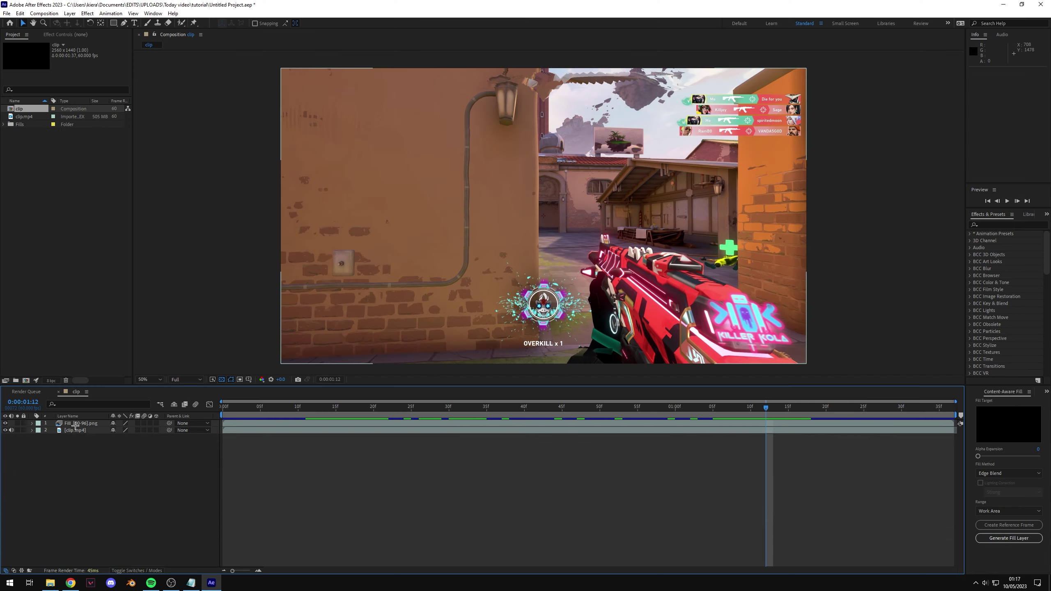
click(75, 430)
shift+click(79, 424)
right_click(92, 424)
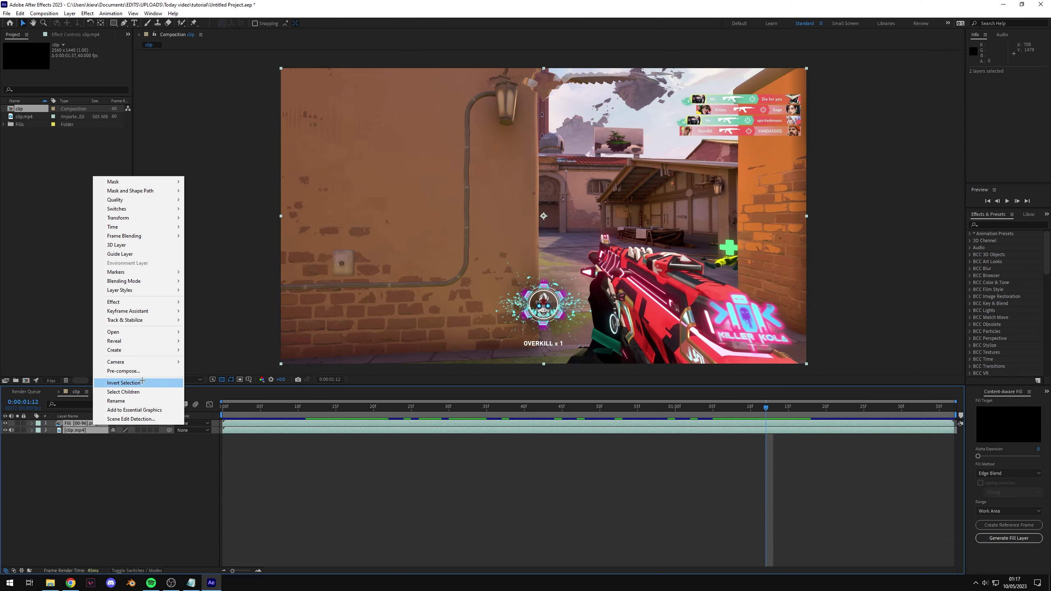
click(124, 372)
click(538, 347)
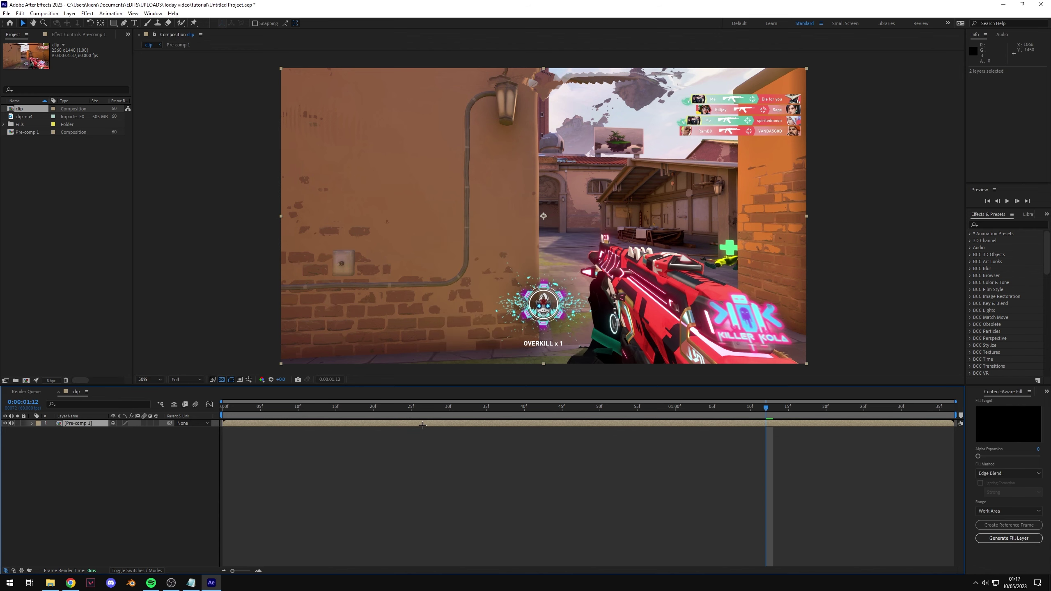
key(space)
key(space)
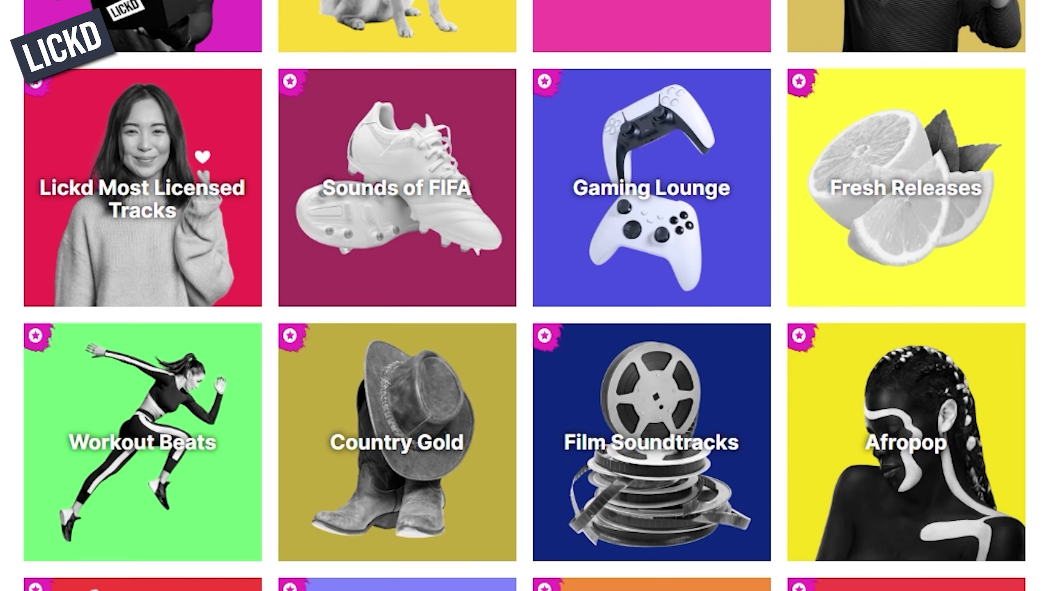
scroll(525, 295, down, 8)
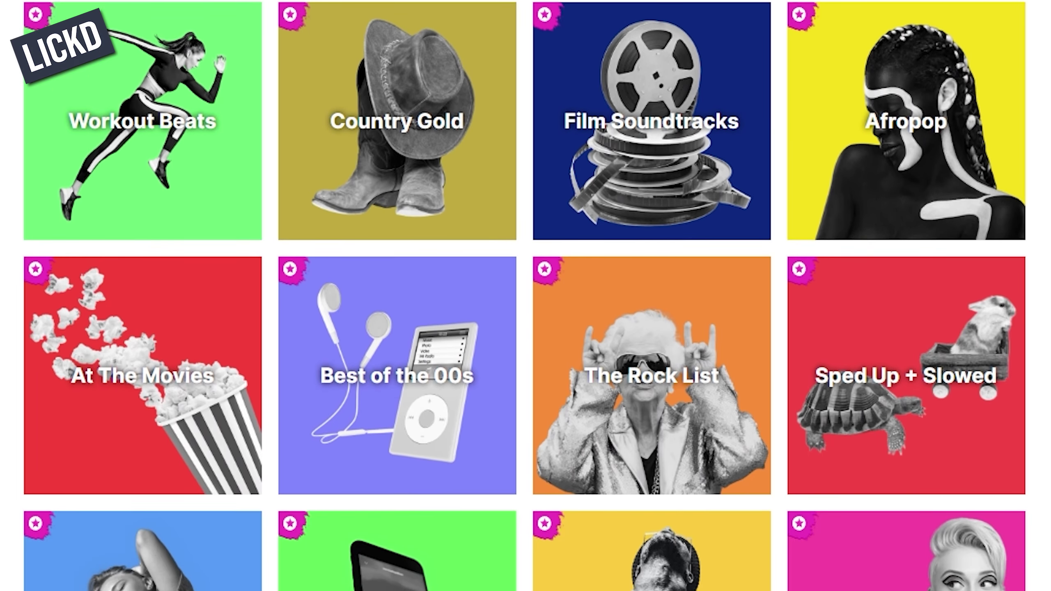
scroll(525, 296, down, 8)
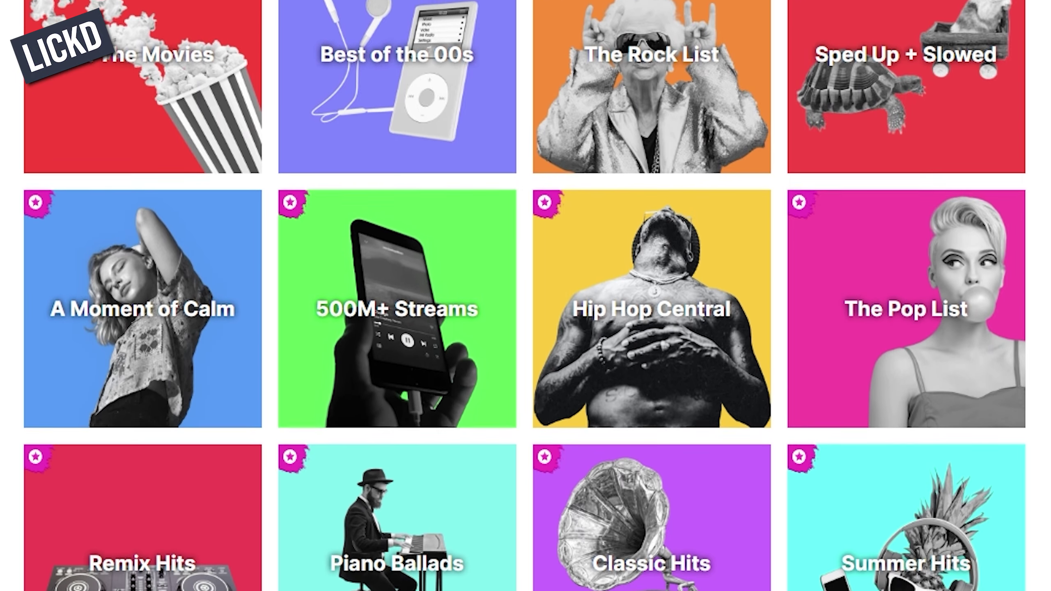
scroll(525, 296, down, 4)
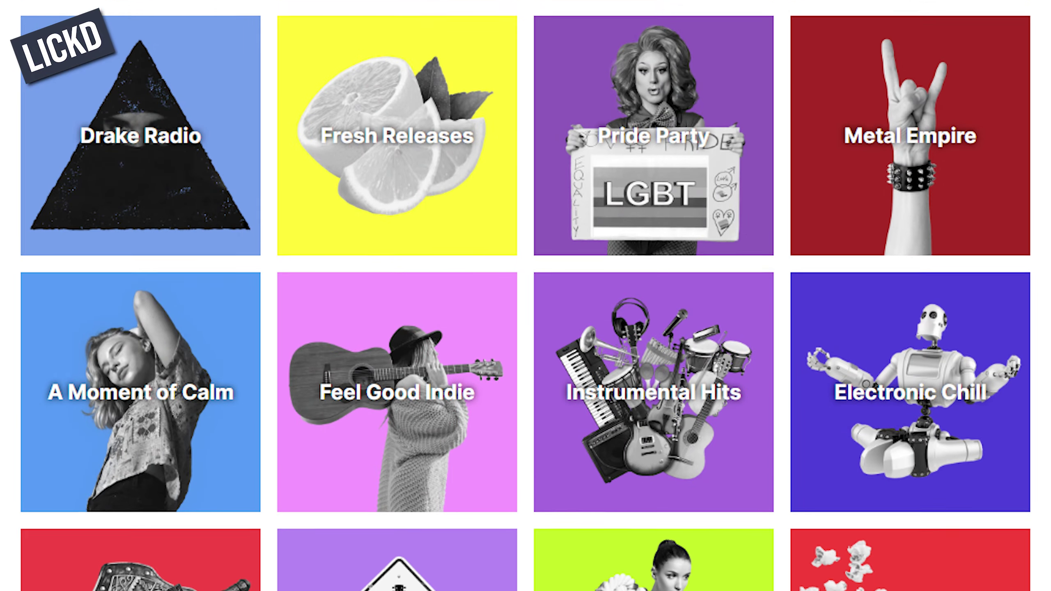
scroll(526, 296, down, 5)
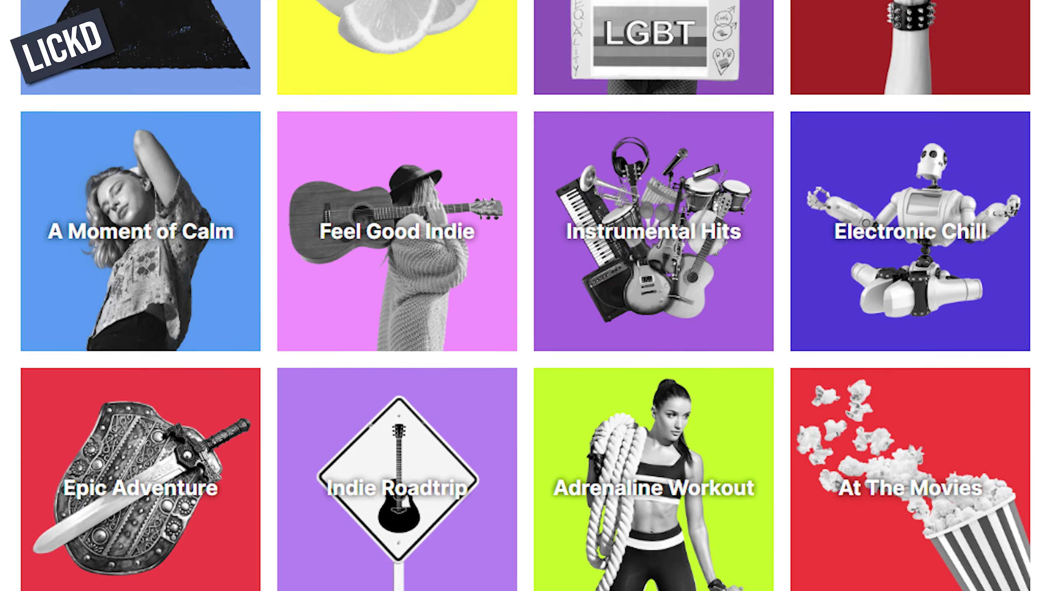
scroll(526, 295, down, 5)
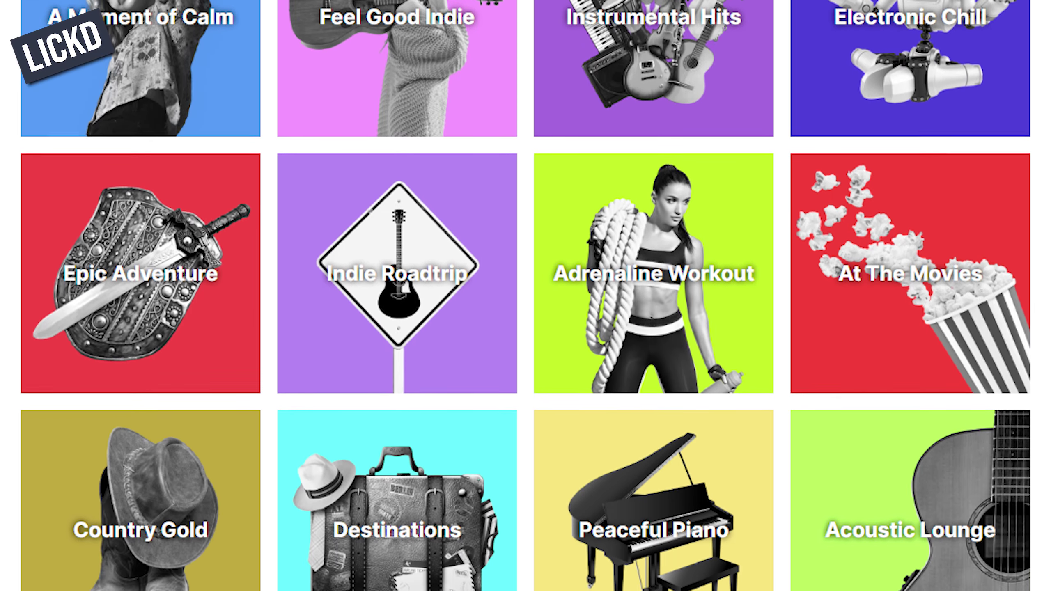
scroll(526, 296, down, 5)
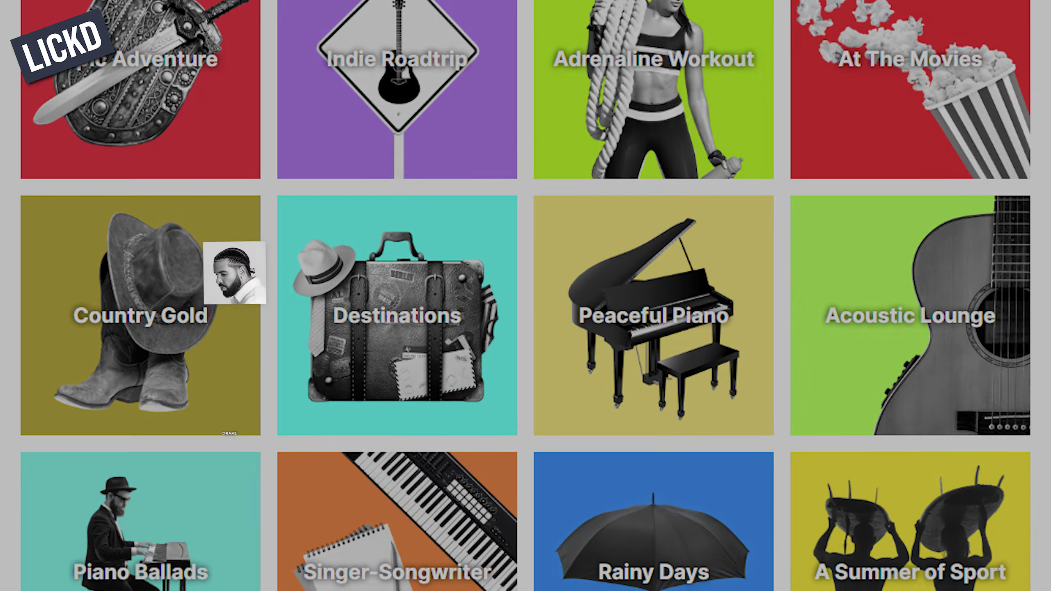
scroll(526, 296, down, 5)
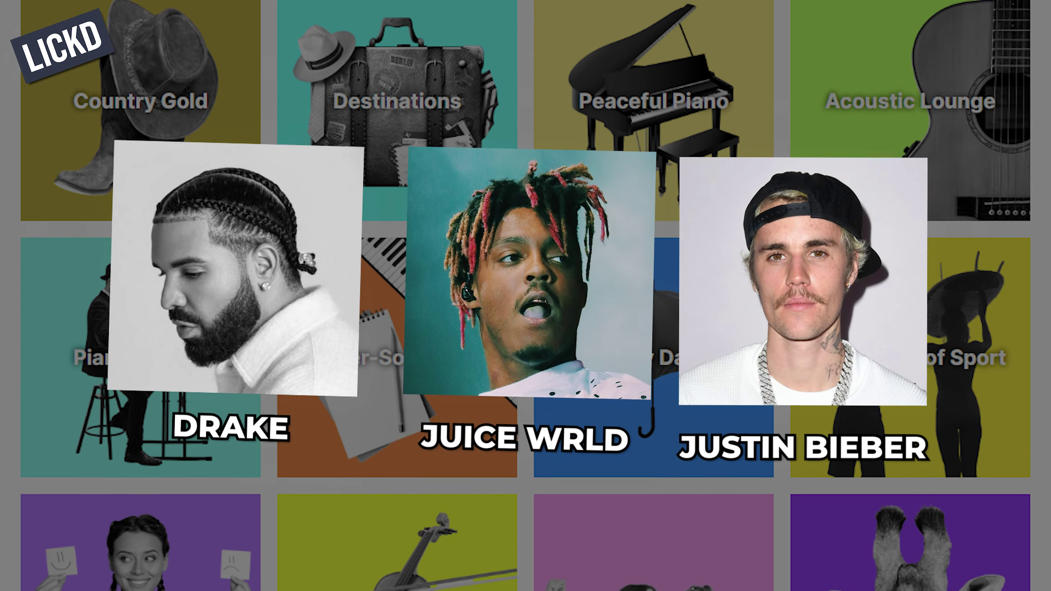
scroll(526, 295, down, 2)
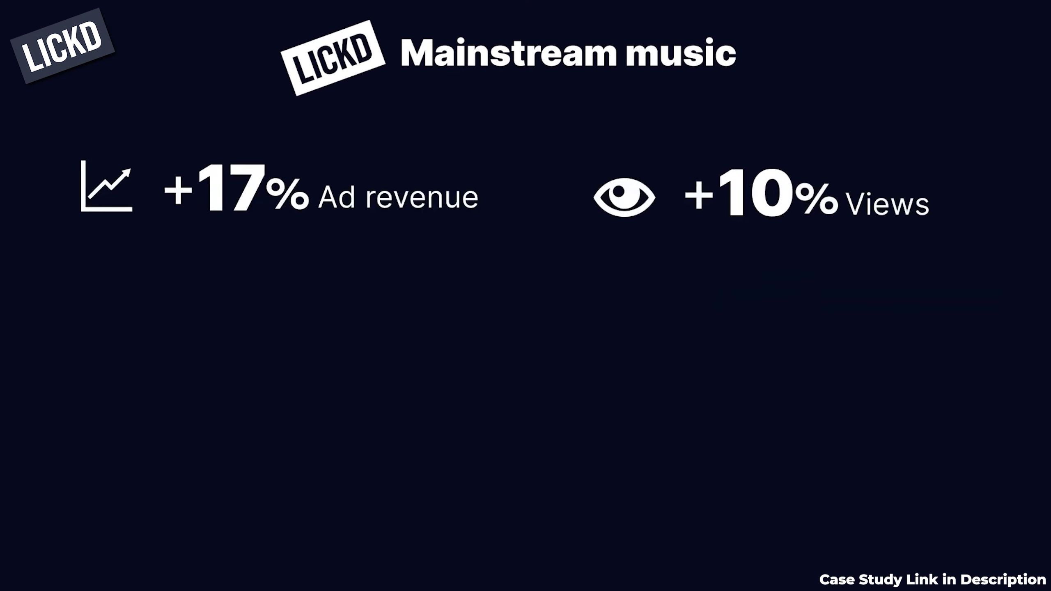
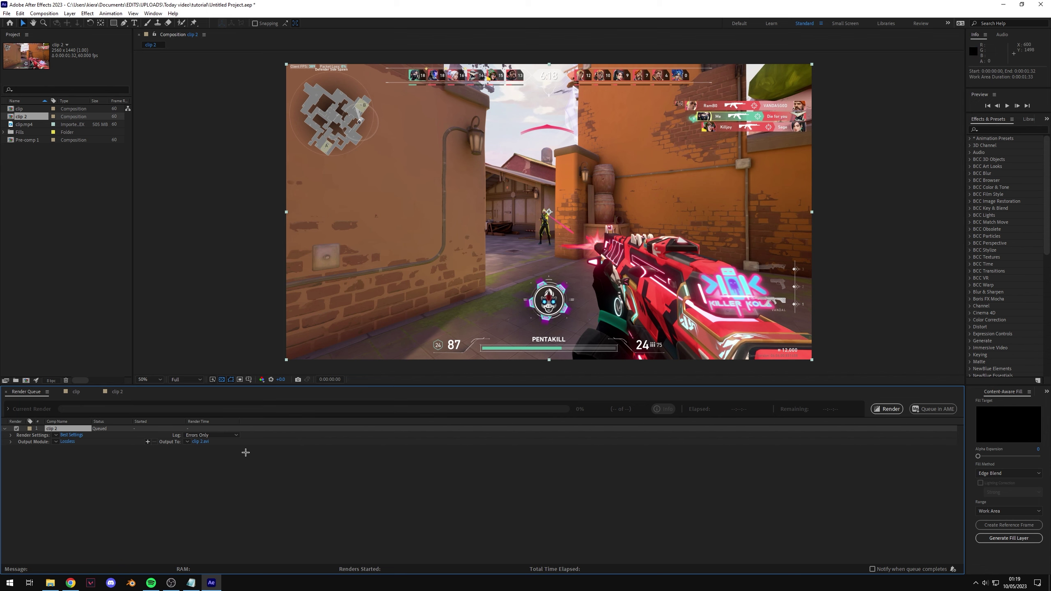
Set the output module format of the queued clip 2 render to PNG Sequence.
click(67, 442)
click(511, 189)
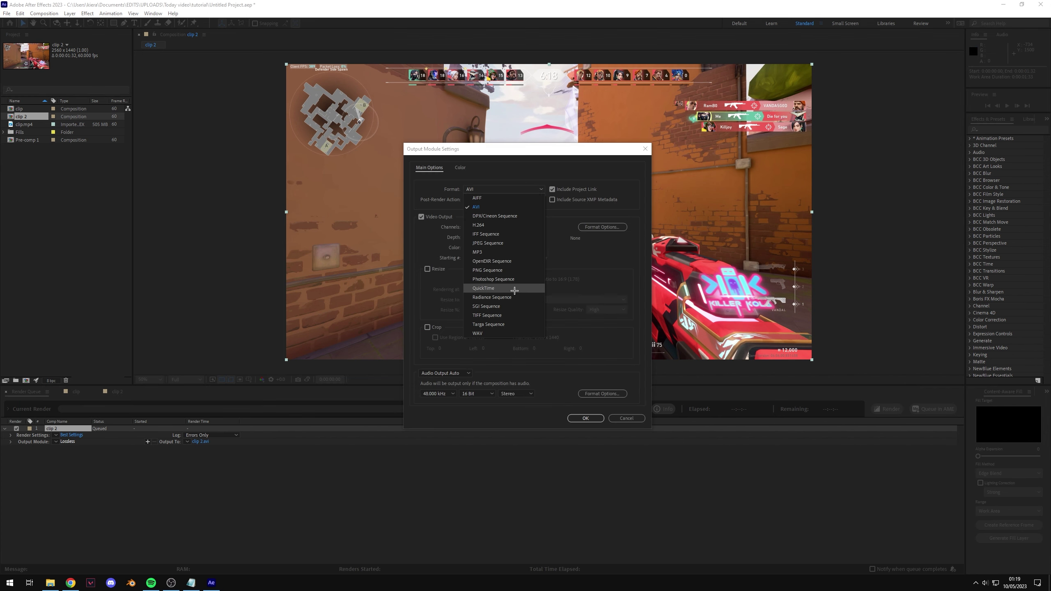
click(498, 270)
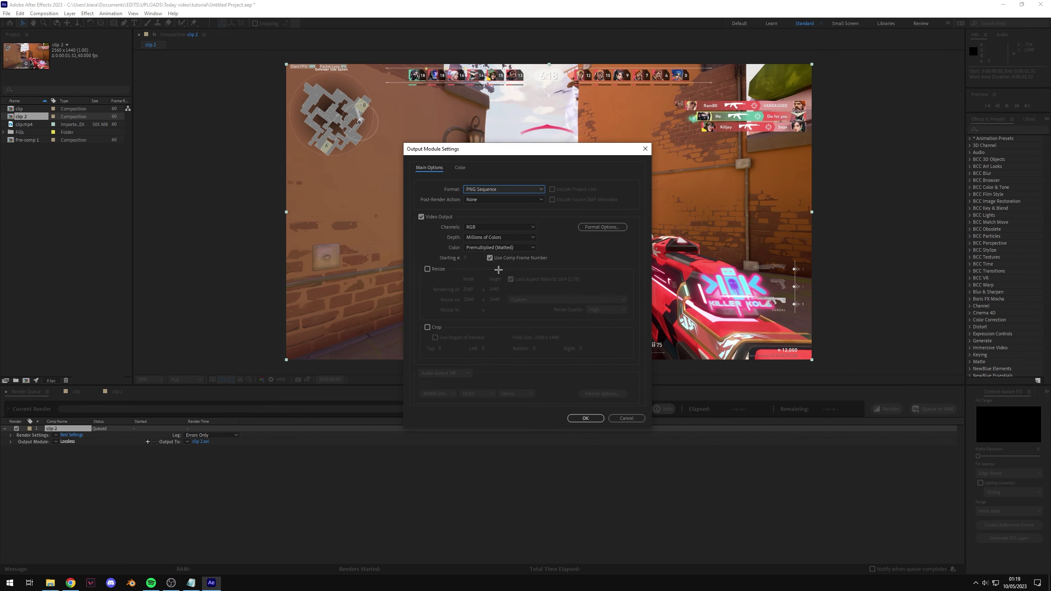
click(502, 190)
click(527, 171)
click(585, 418)
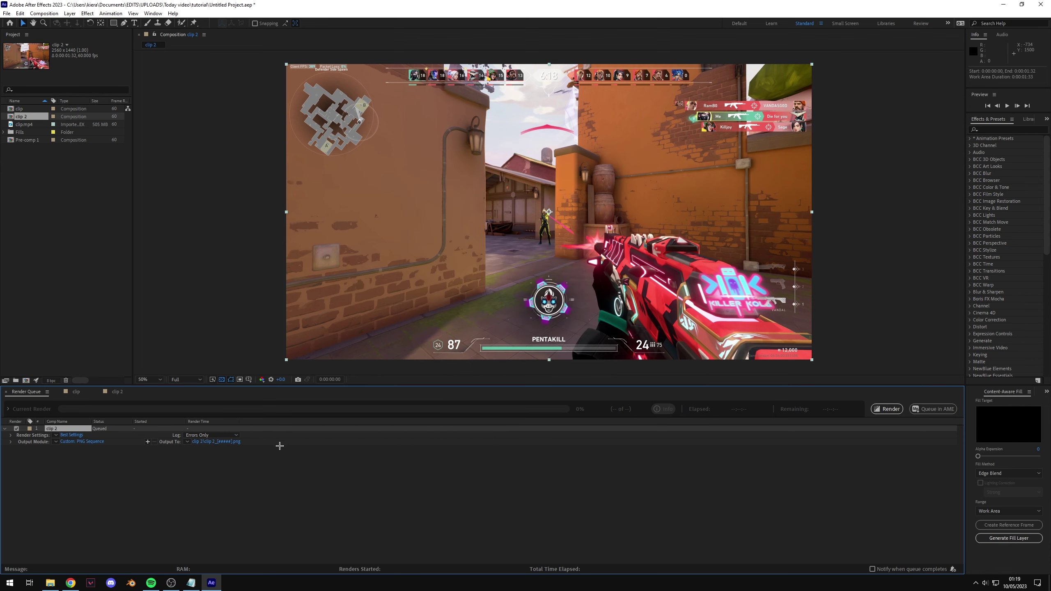
Set the PNG sequence's output location to a subfolder of the pngs folder and render clip 2.
click(240, 441)
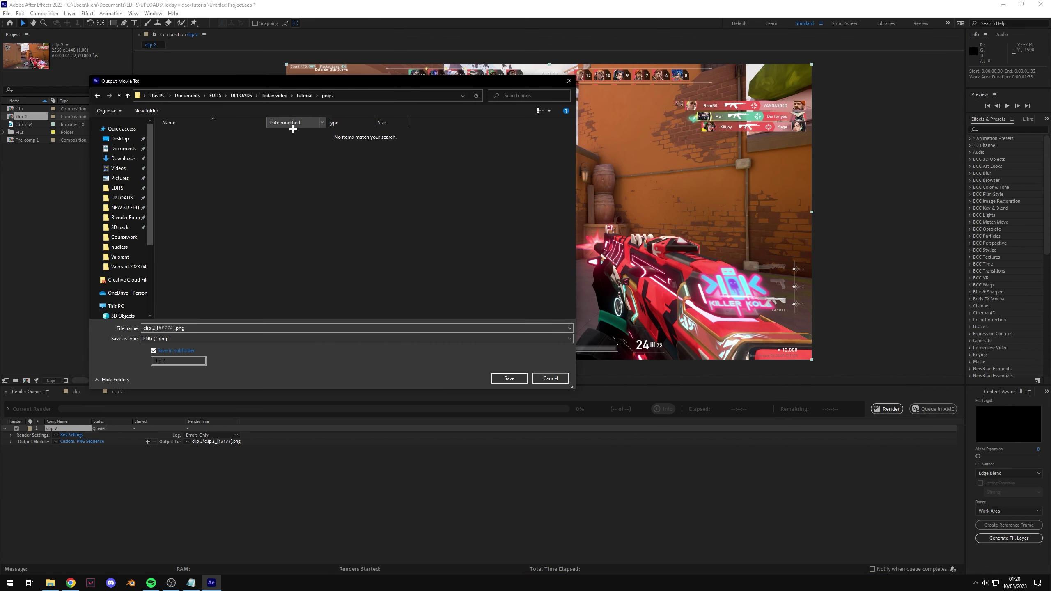
click(509, 378)
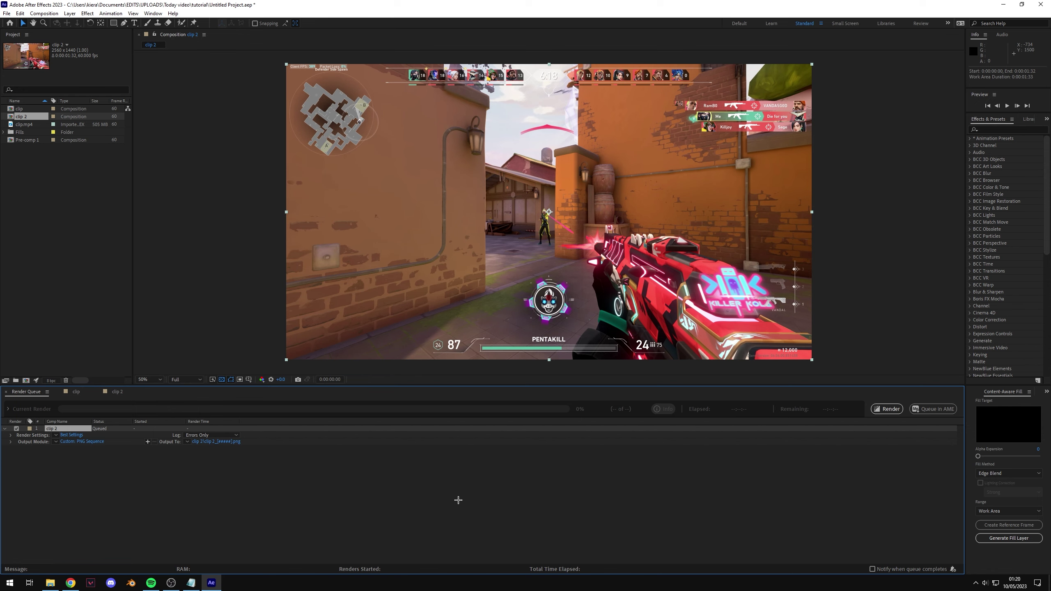
click(887, 409)
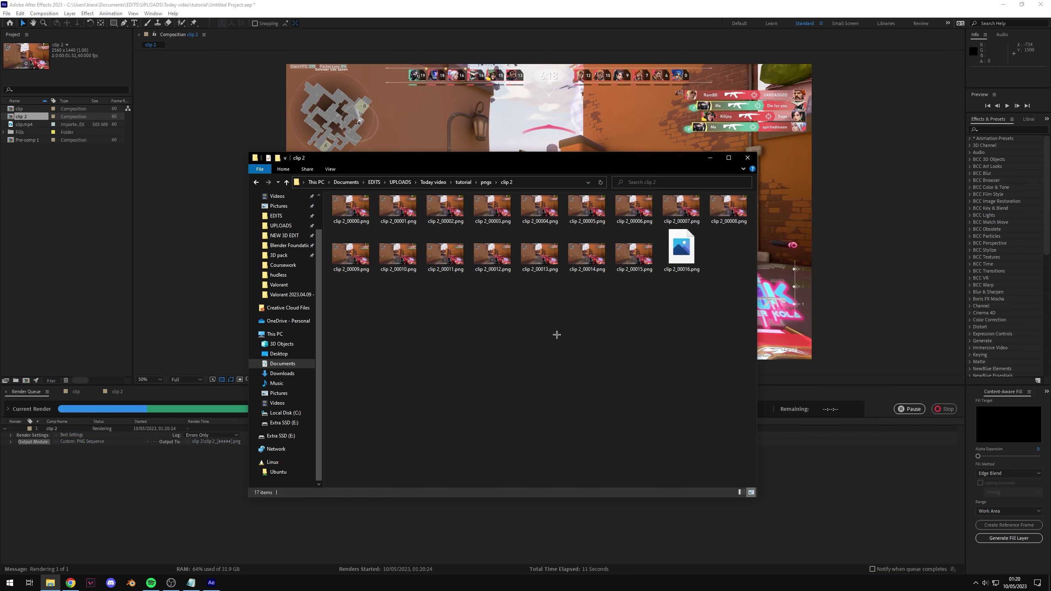
Open clip 2_00000.png, step through the following frames, and look over the rendered sequence in its folder.
double_click(350, 206)
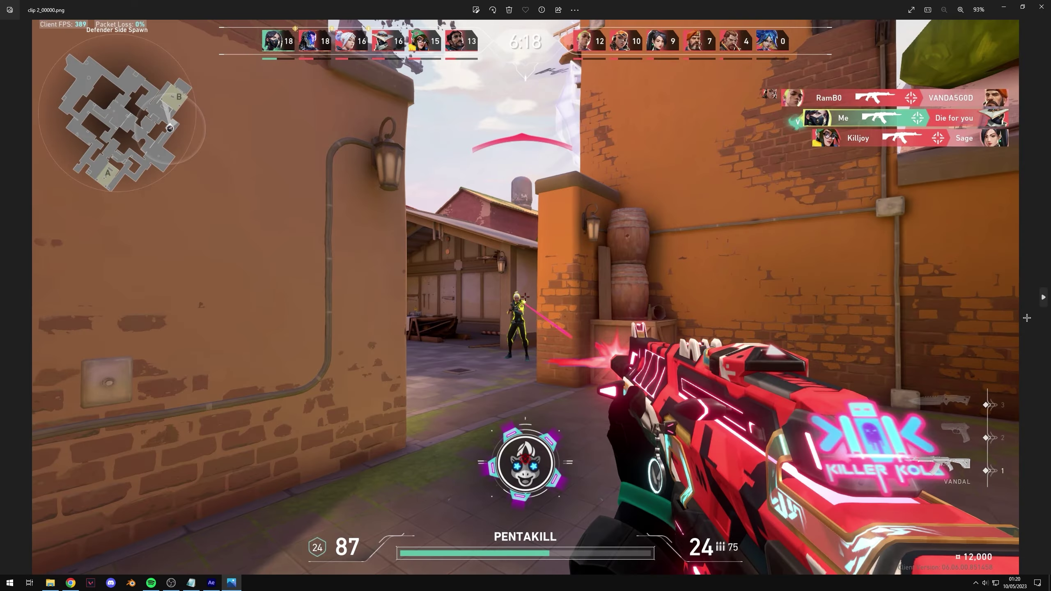
click(1043, 298)
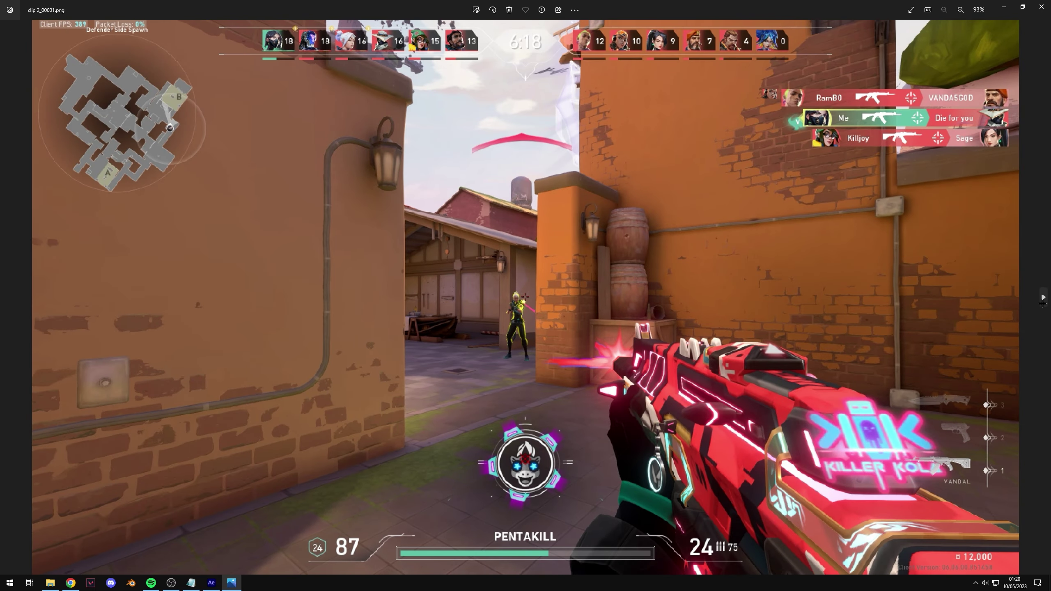
click(1043, 297)
click(1042, 297)
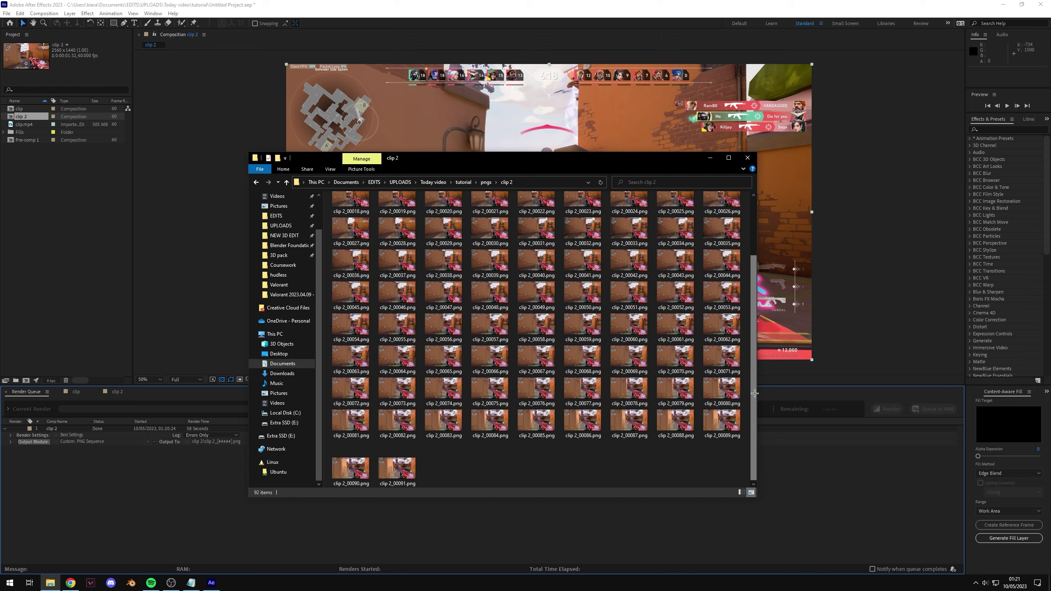
scroll(754, 393, up, 3)
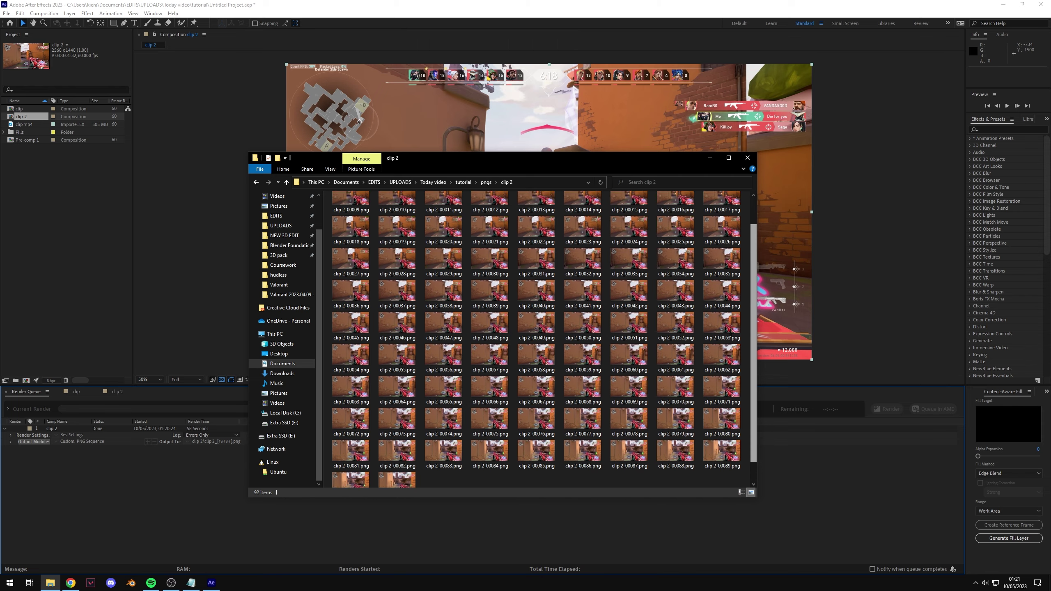
Close the rendered frames folder and quit After Effects.
key(alt+F4)
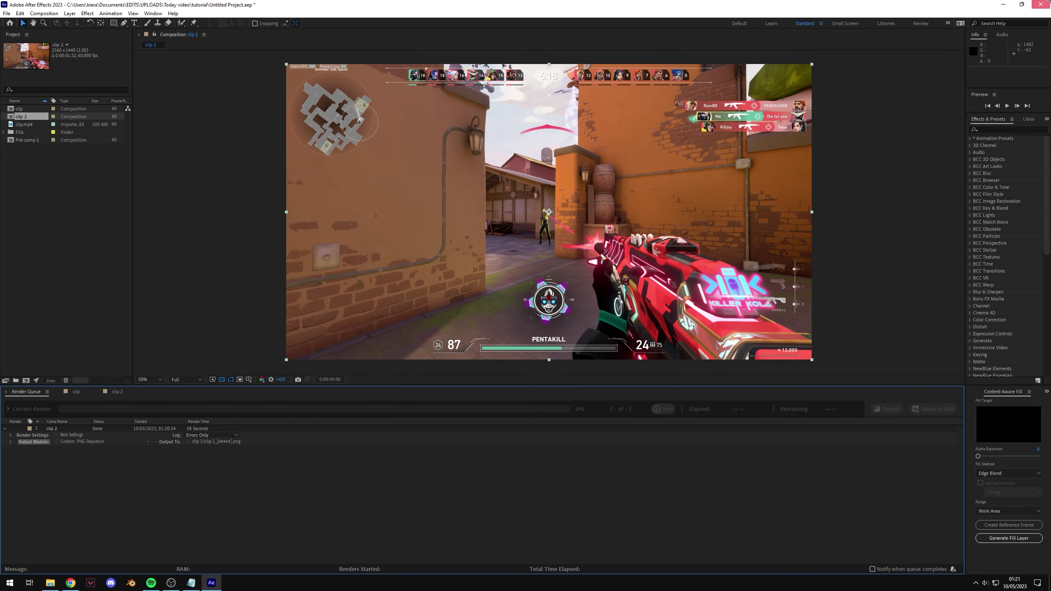
key(alt+F4)
click(502, 301)
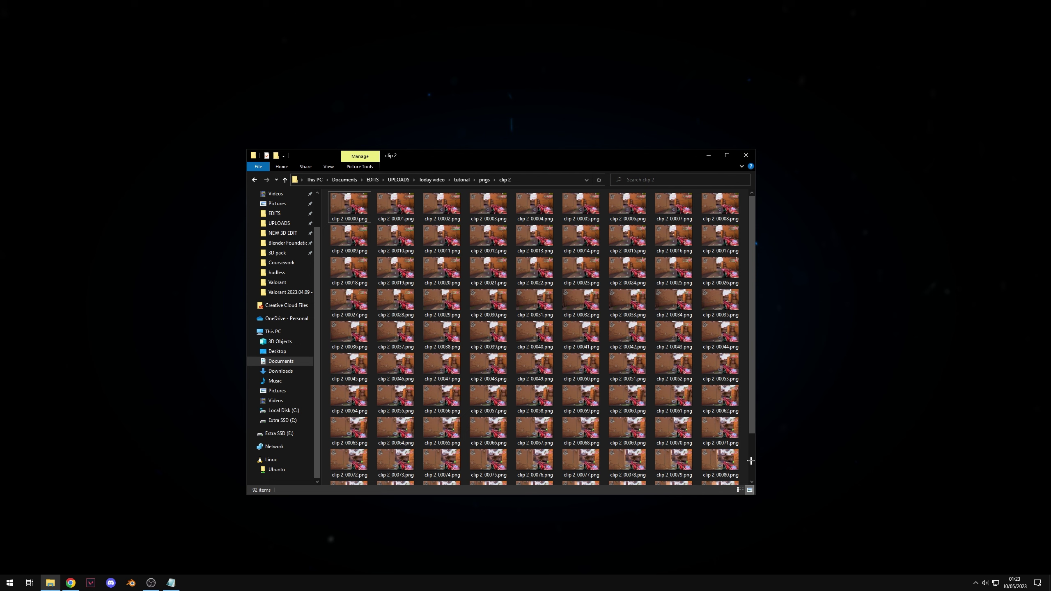
Look through the clip 2 folder's PNG frames from the first to the last.
scroll(533, 459, down, 2)
click(383, 462)
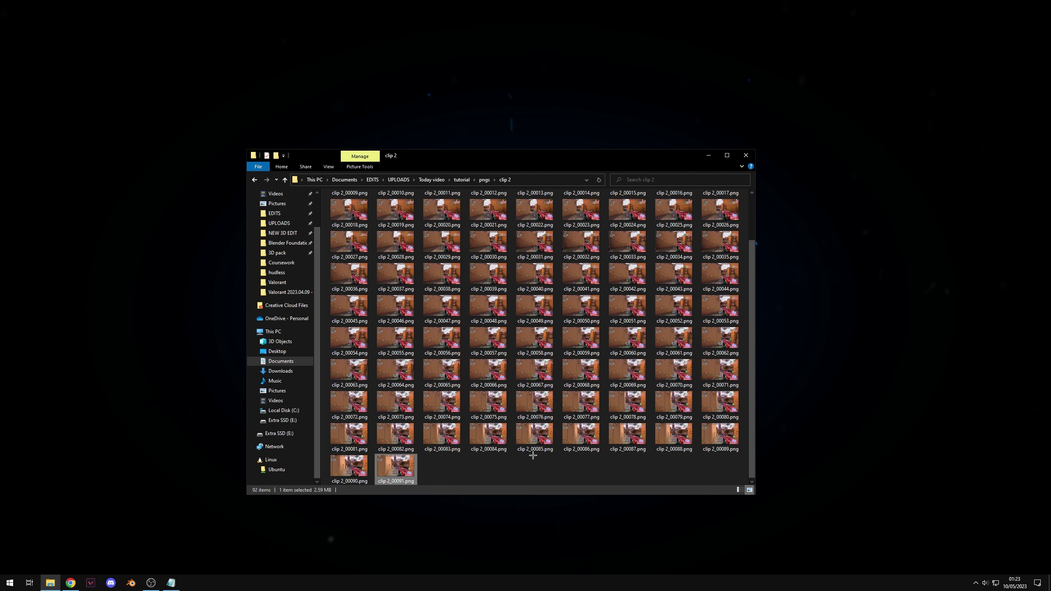
scroll(533, 455, up, 2)
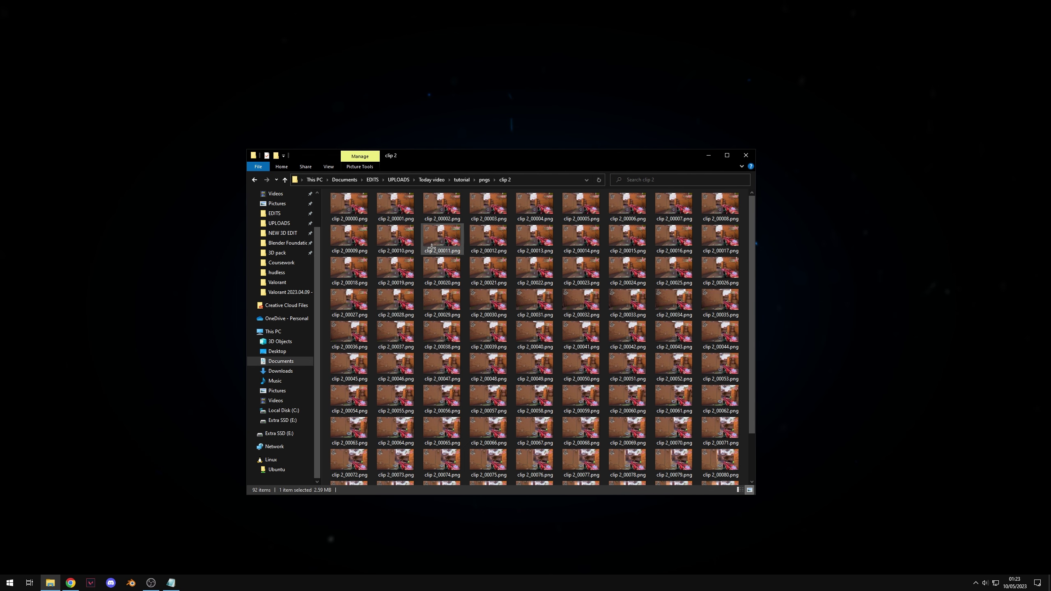
scroll(703, 360, down, 2)
scroll(579, 314, up, 2)
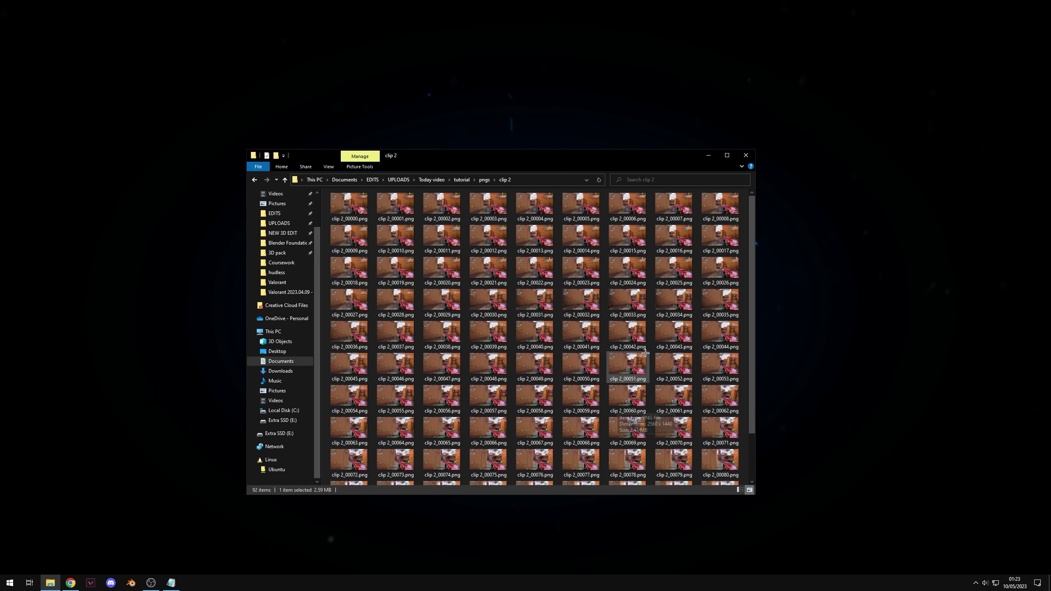
scroll(712, 430, down, 2)
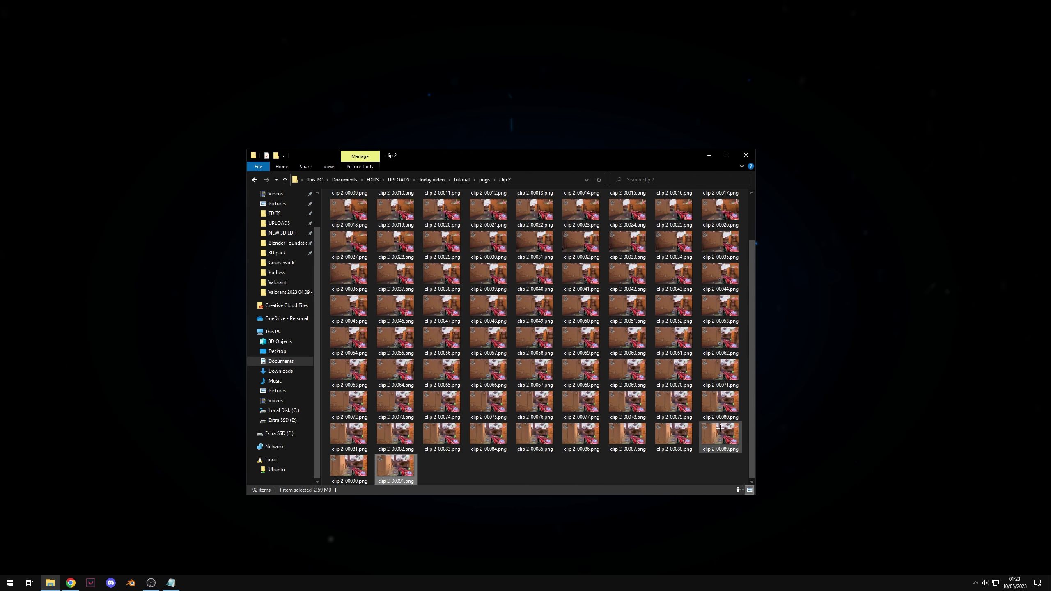
Open the sequence's first frame, clip 2_00000.png, in Photoshop.
key(Home)
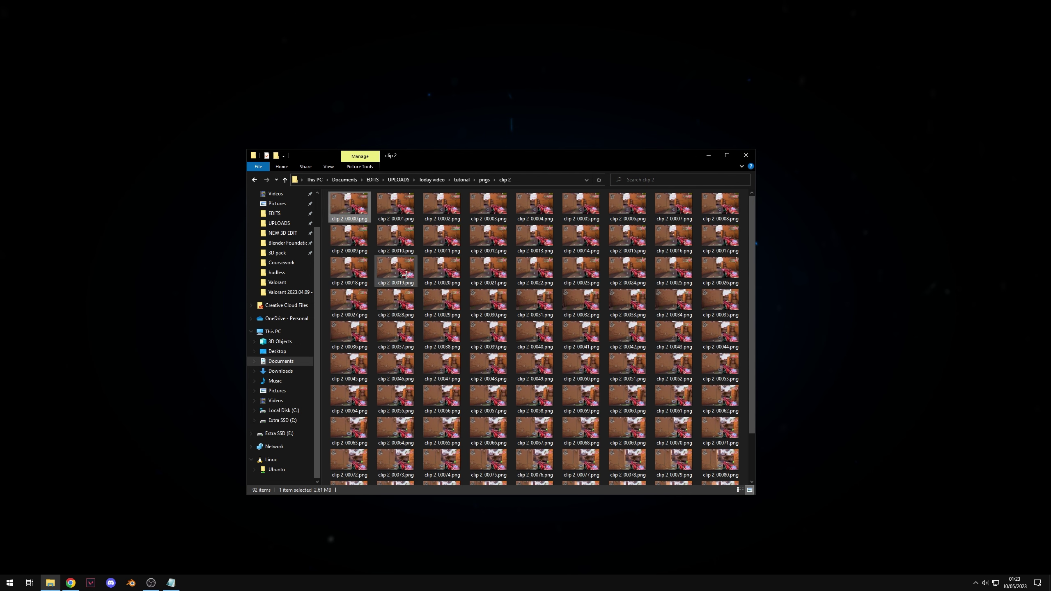
right_click(351, 201)
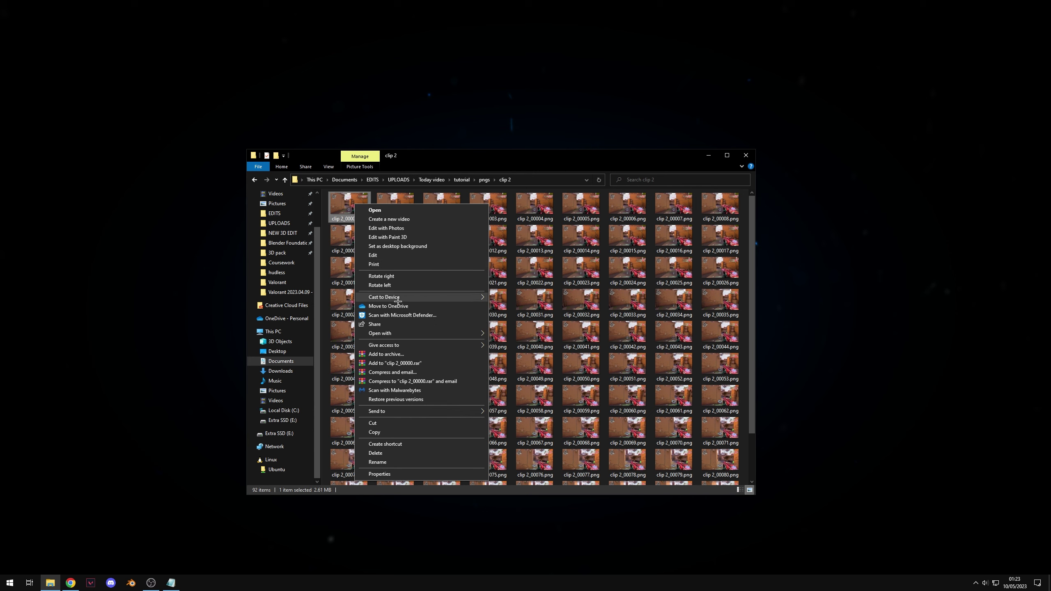
click(672, 395)
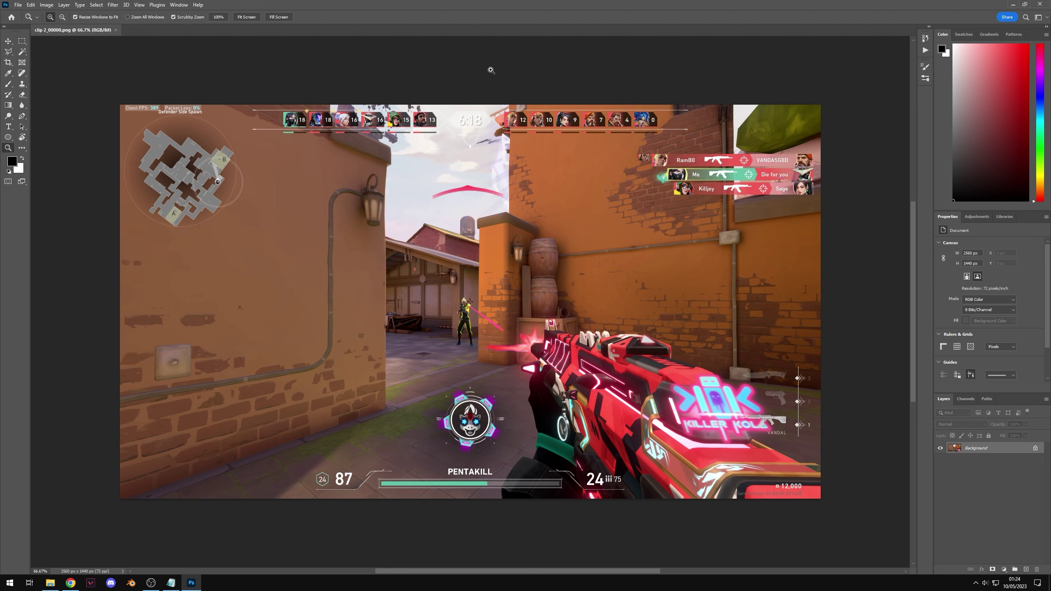
Unlock the Background layer and add a new empty layer above it.
click(1034, 450)
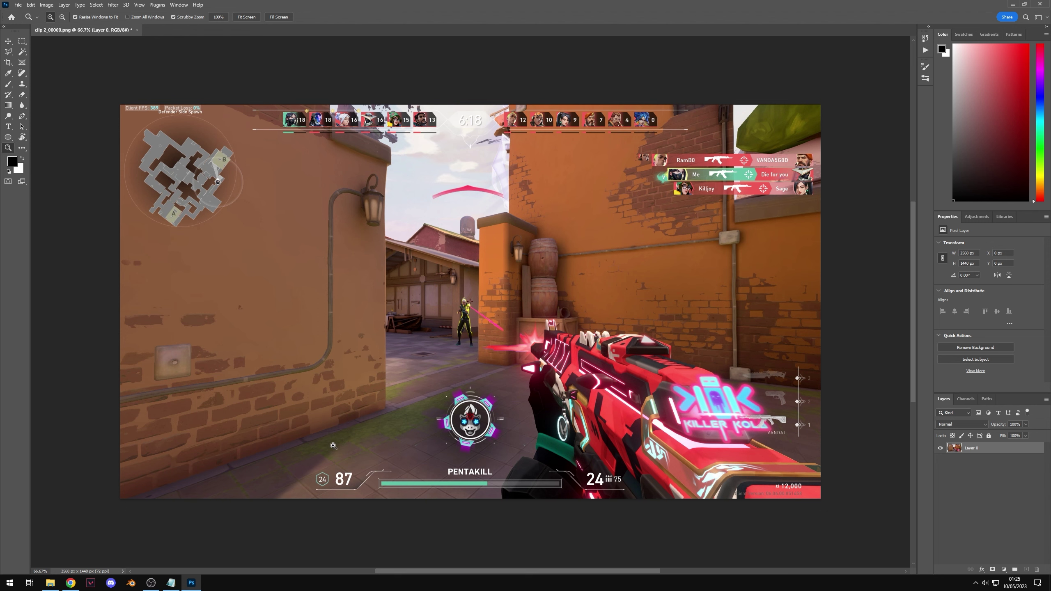
click(1026, 570)
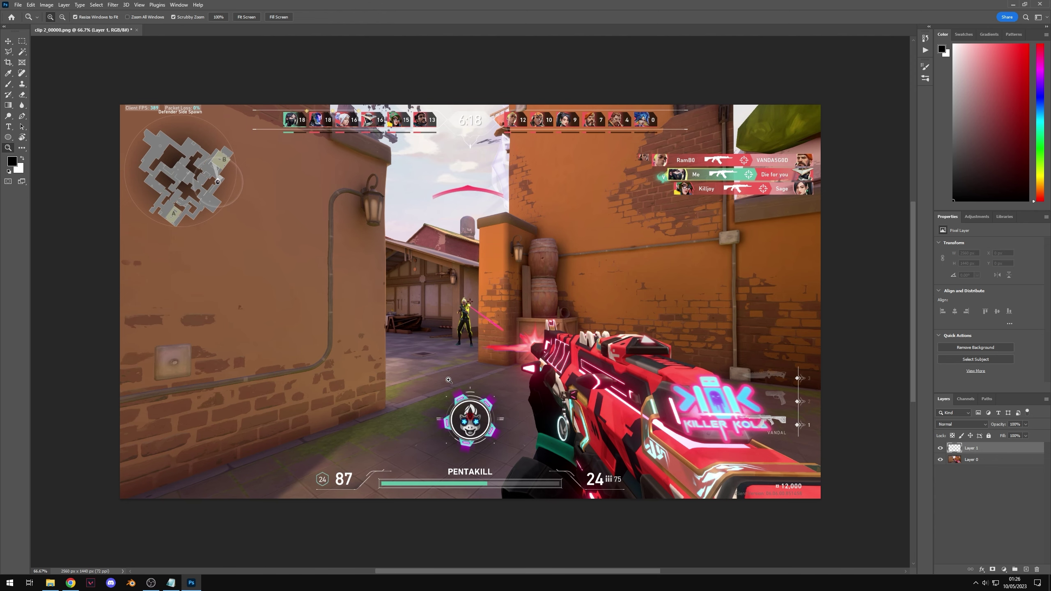
Outline the shield and health readout with its curved accent lines using the Polygonal Lasso tool.
click(322, 501)
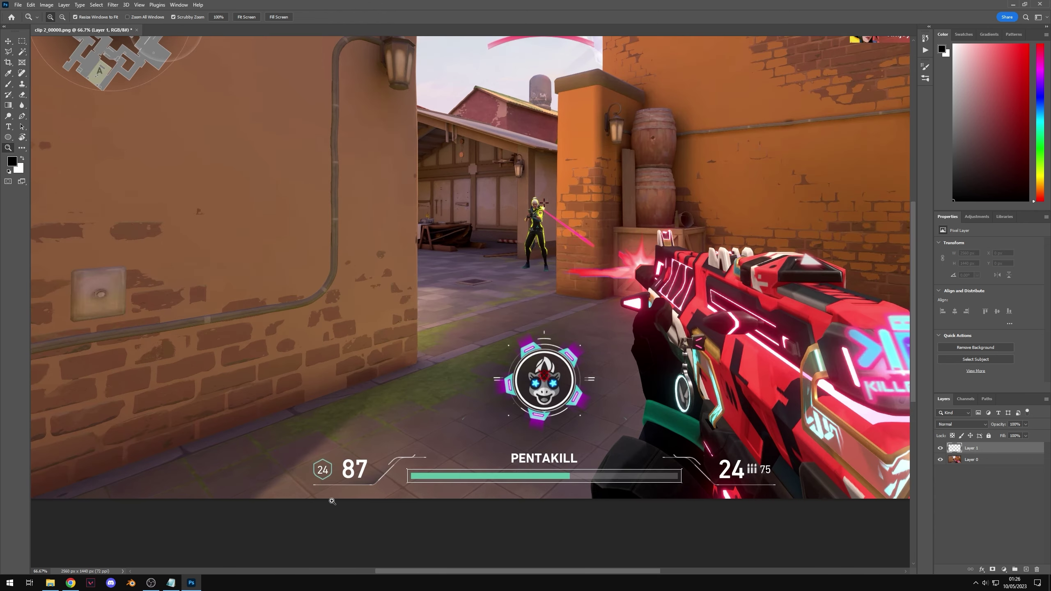
click(315, 505)
click(327, 495)
click(382, 475)
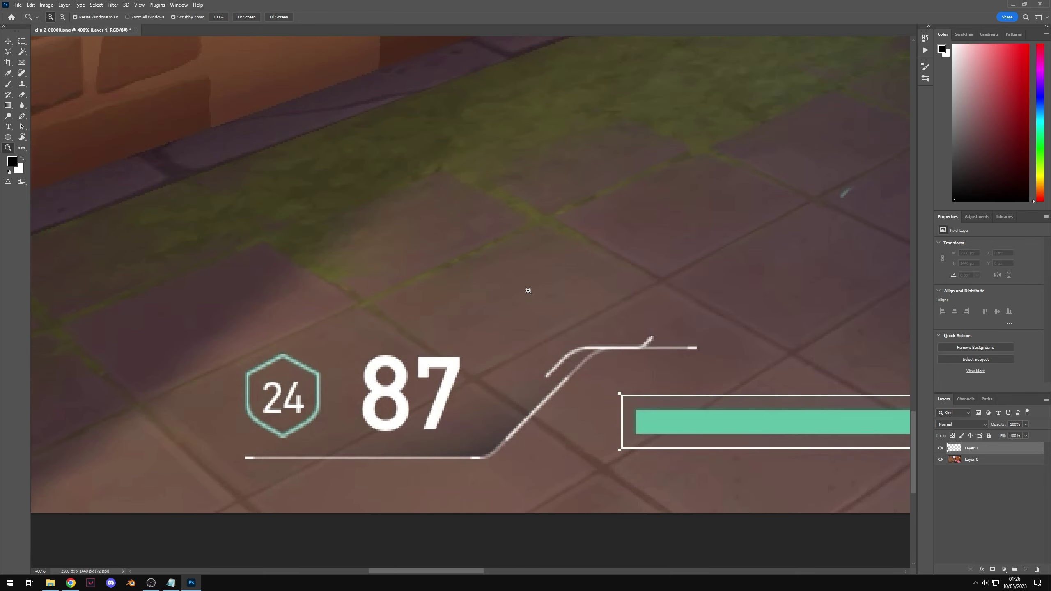
click(454, 410)
click(450, 386)
alt+click(450, 386)
alt+click(449, 385)
alt+click(445, 385)
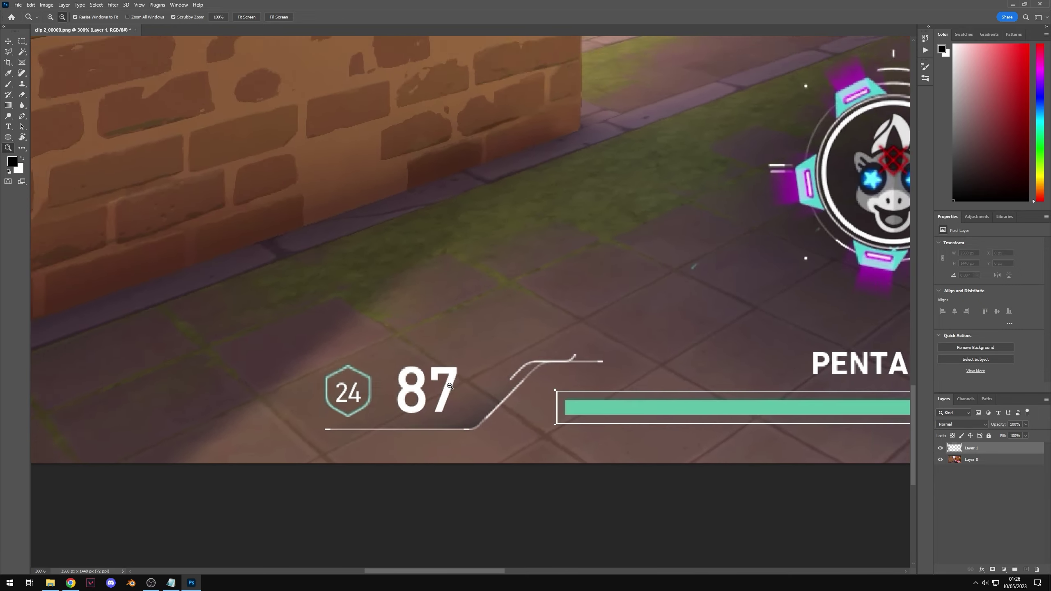
click(435, 386)
click(437, 387)
drag(474, 404, 519, 344)
key(l)
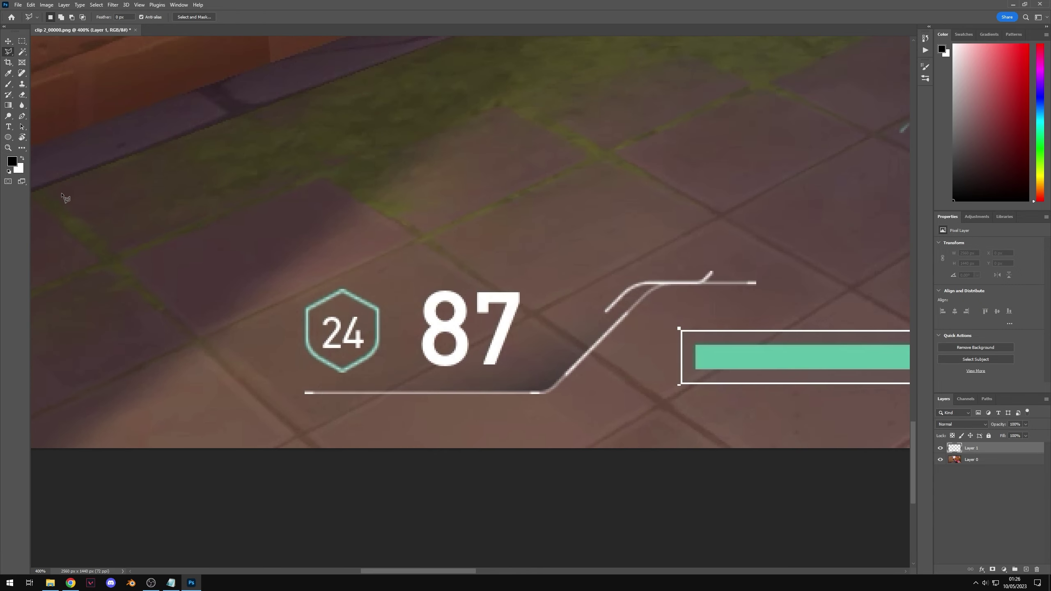
right_click(9, 52)
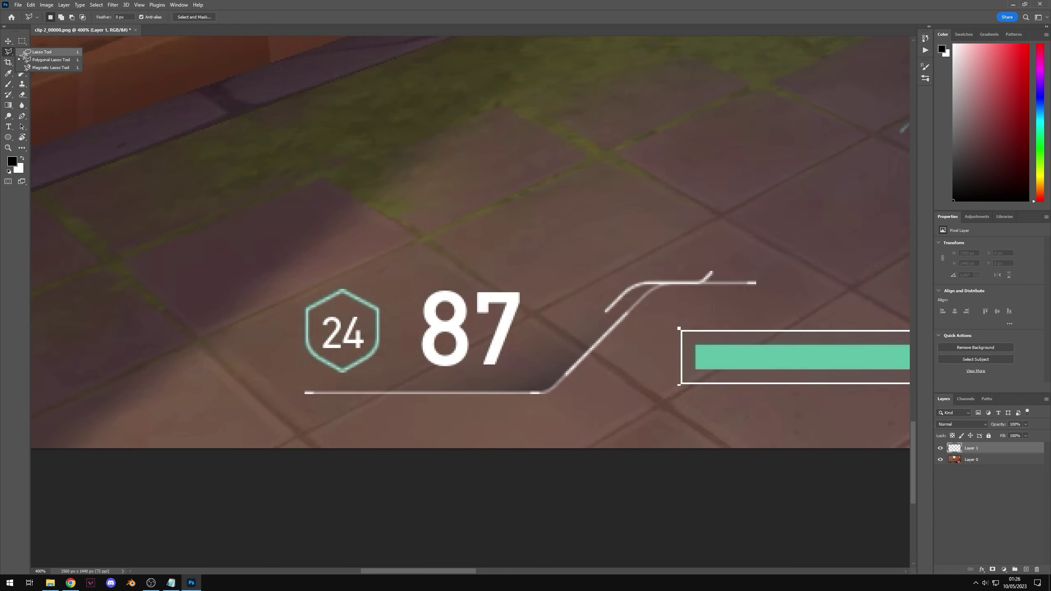
click(45, 60)
click(298, 303)
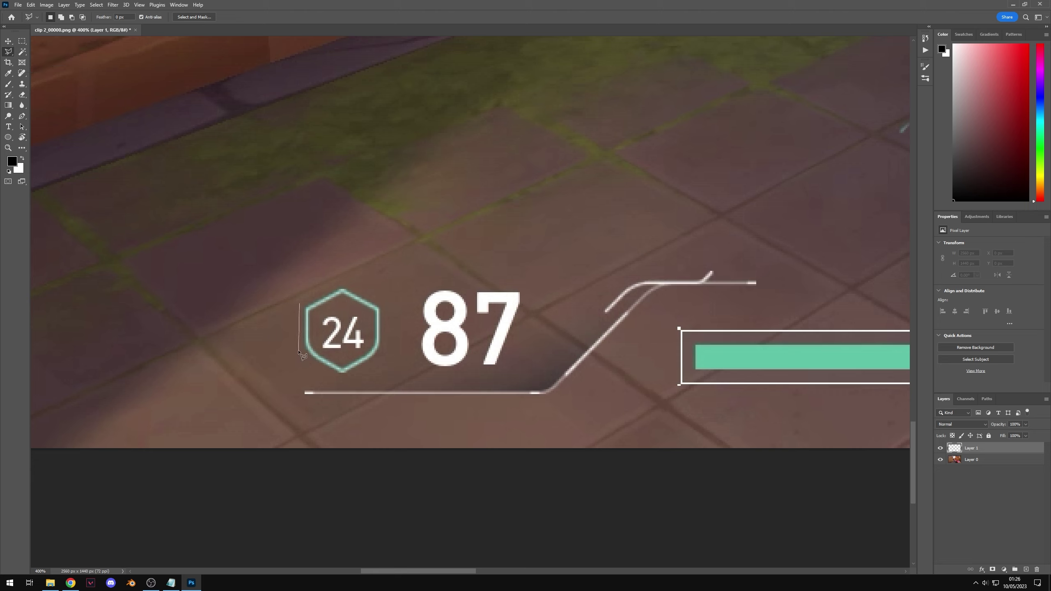
click(298, 349)
click(324, 375)
click(302, 386)
click(300, 396)
click(553, 399)
click(670, 291)
click(765, 290)
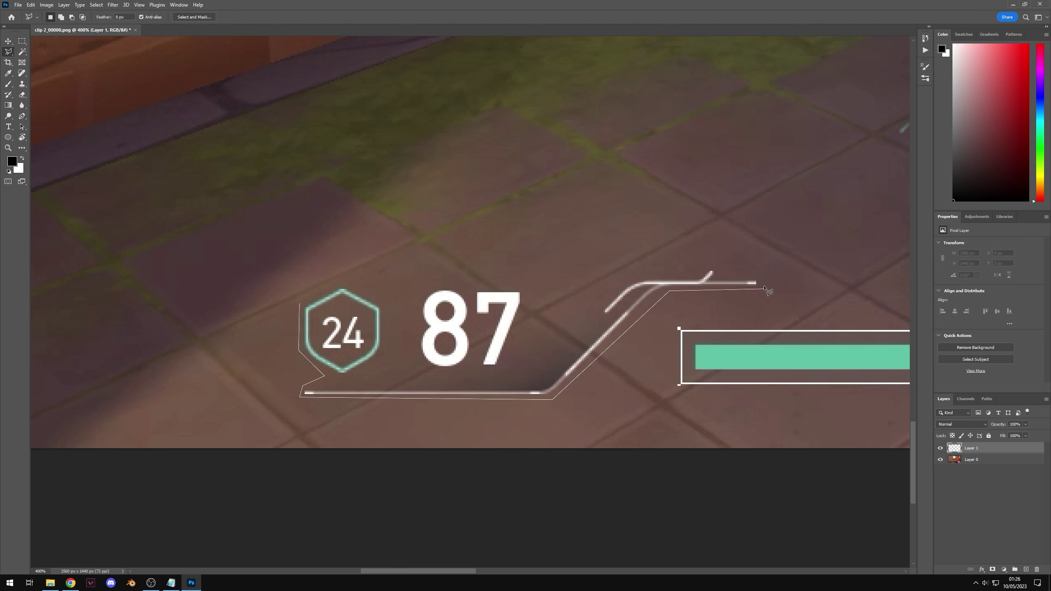
click(762, 274)
click(711, 267)
drag(712, 267, 299, 304)
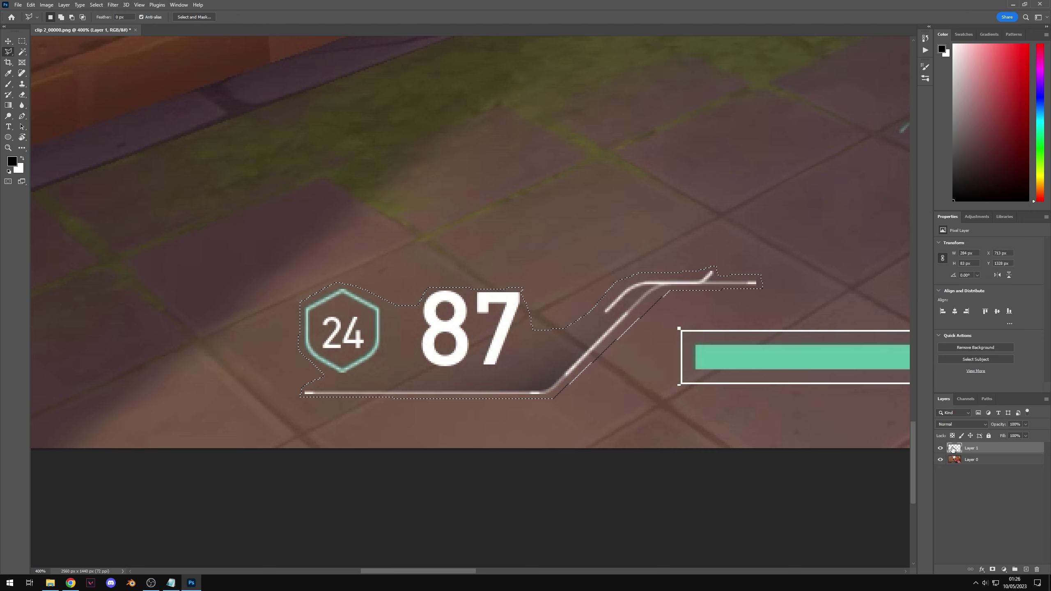
Paint the selected shield and health readout solid black on Layer 1 with a smaller brush.
key(b)
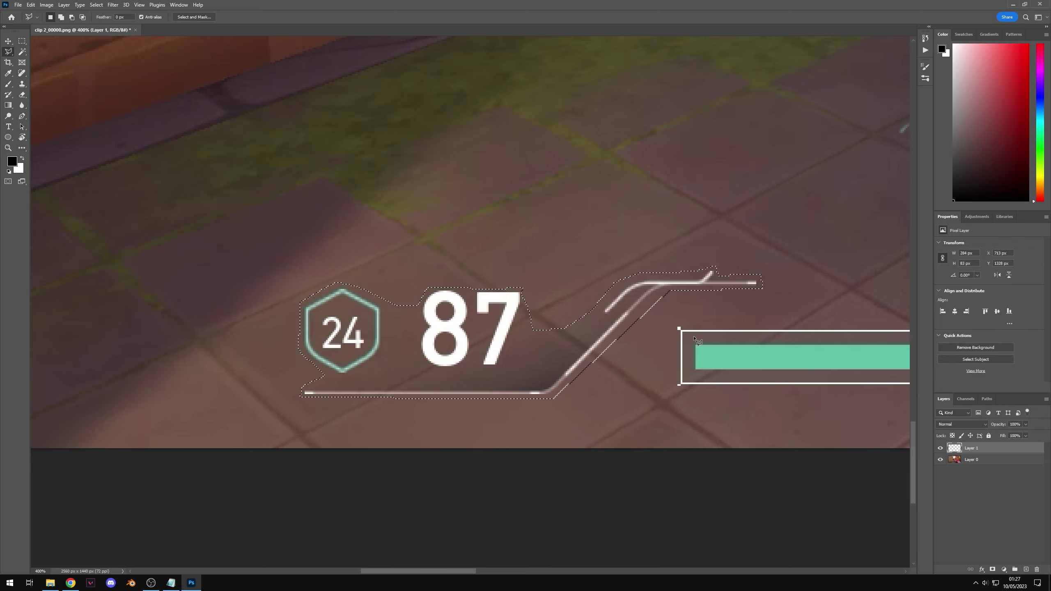
key(bracketleft)
key(bracketleft)
key(bracketleft)
key(bracketleft)
key(bracketleft)
key(bracketleft)
key(bracketleft)
key(bracketleft)
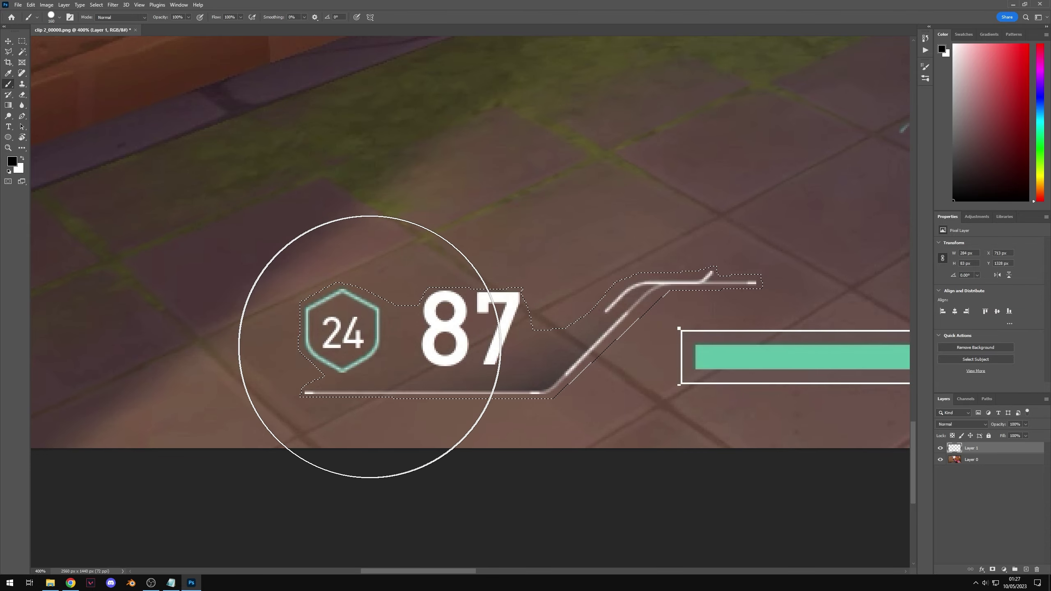
drag(364, 317, 692, 305)
Clear the selection and outline the long framed green bar below the PENTAKILL text with the Polygonal Lasso.
scroll(414, 283, right, 5)
scroll(414, 282, down, 1)
key(l)
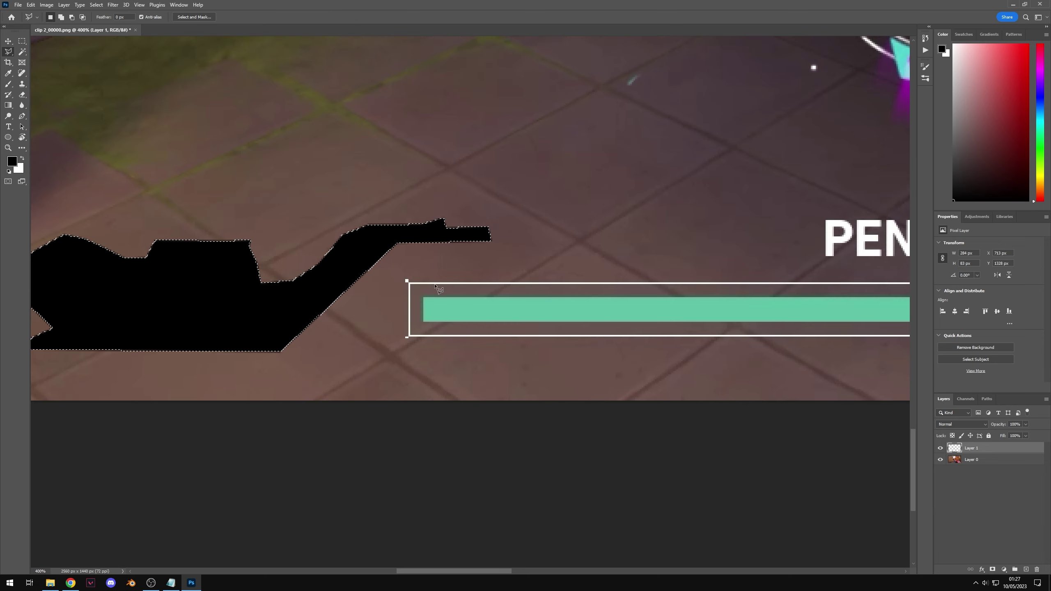
key(ctrl+d)
scroll(658, 277, right, 5)
click(661, 277)
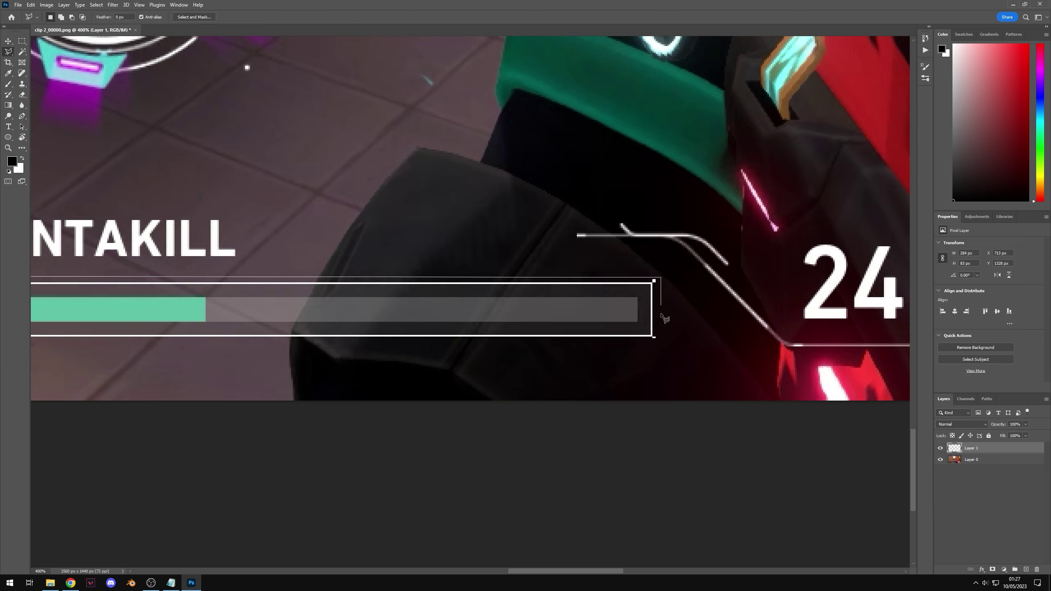
click(659, 340)
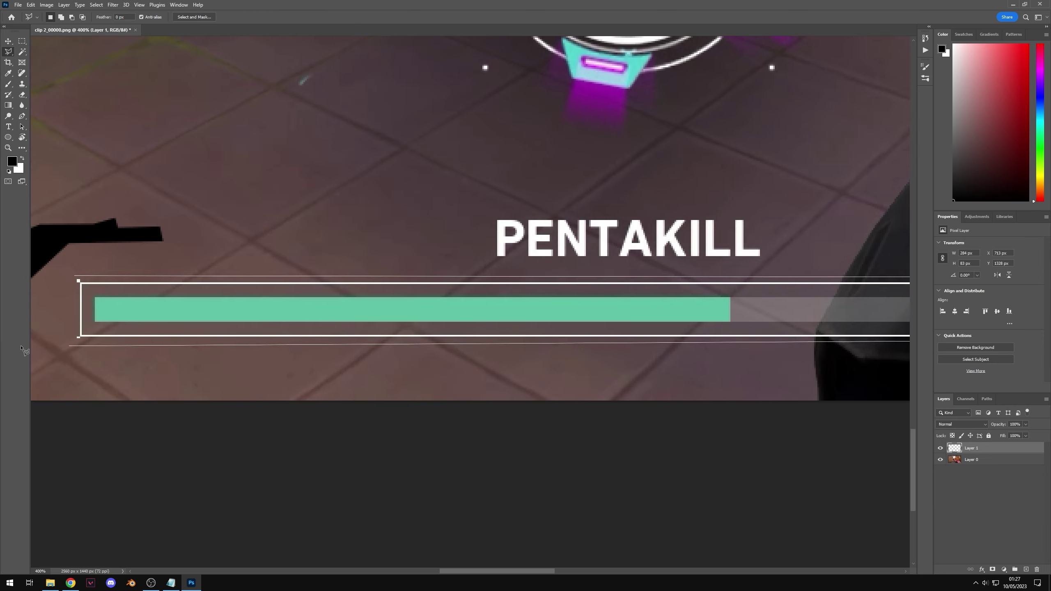
click(226, 339)
click(226, 277)
Brush black over the whole selected bar on Layer 1.
key(b)
drag(257, 308, 827, 293)
drag(717, 295, 186, 290)
mouse_move(281, 305)
mouse_down()
mouse_move(617, 291)
mouse_move(417, 272)
mouse_move(552, 291)
mouse_up()
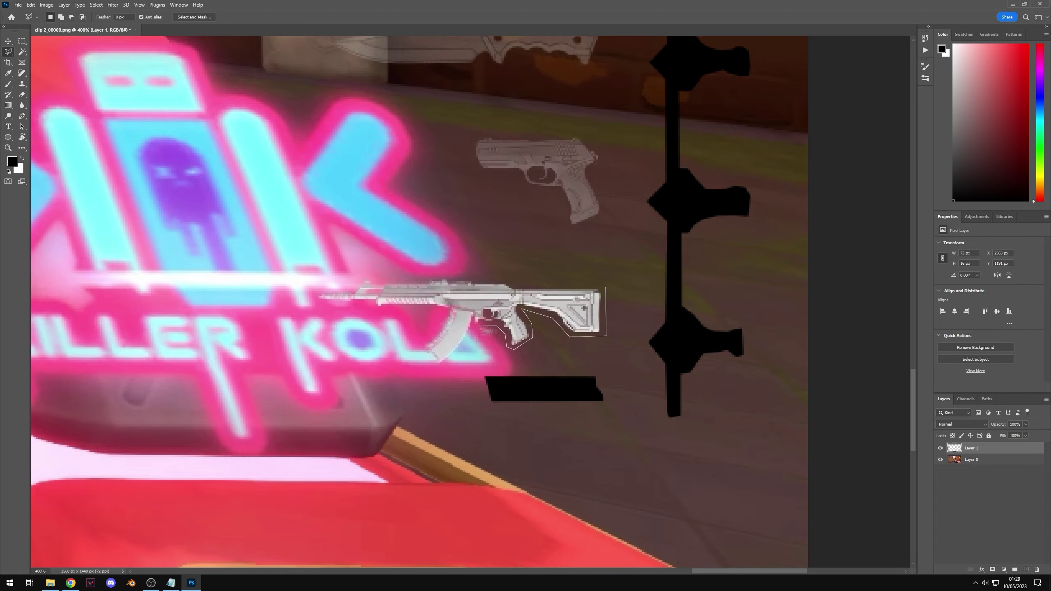
Fill the outlined rifle and pistol icons with black.
key(alt+BackSpace)
key(alt+BackSpace)
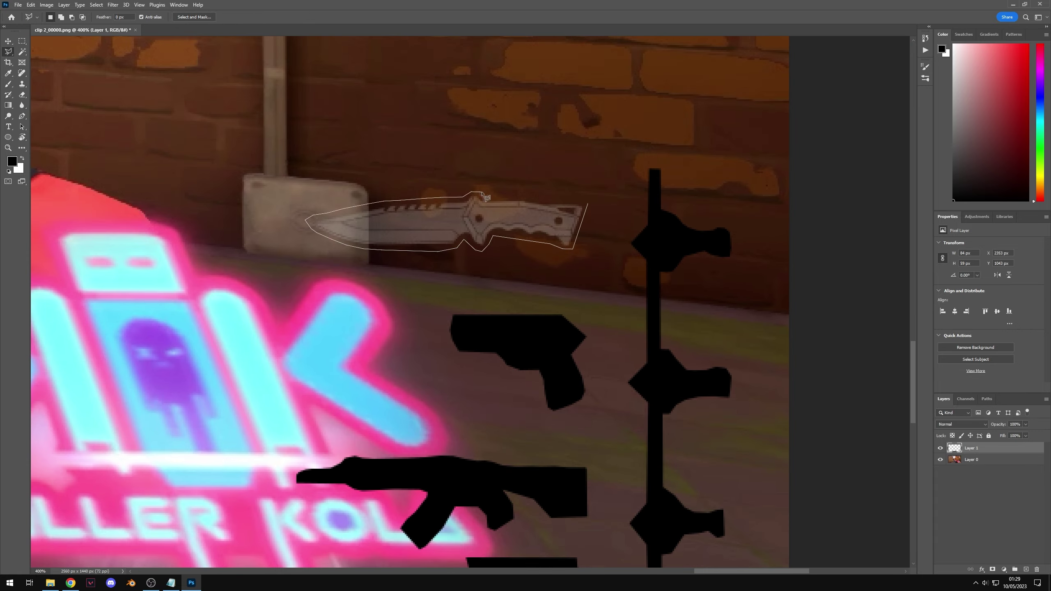
Outline the scoreboard's agent portraits, border lines and round timer along the frame's upper edge with the Polygonal Lasso.
click(414, 316)
click(414, 325)
click(594, 326)
click(594, 428)
click(413, 431)
click(413, 440)
drag(600, 445, 345, 426)
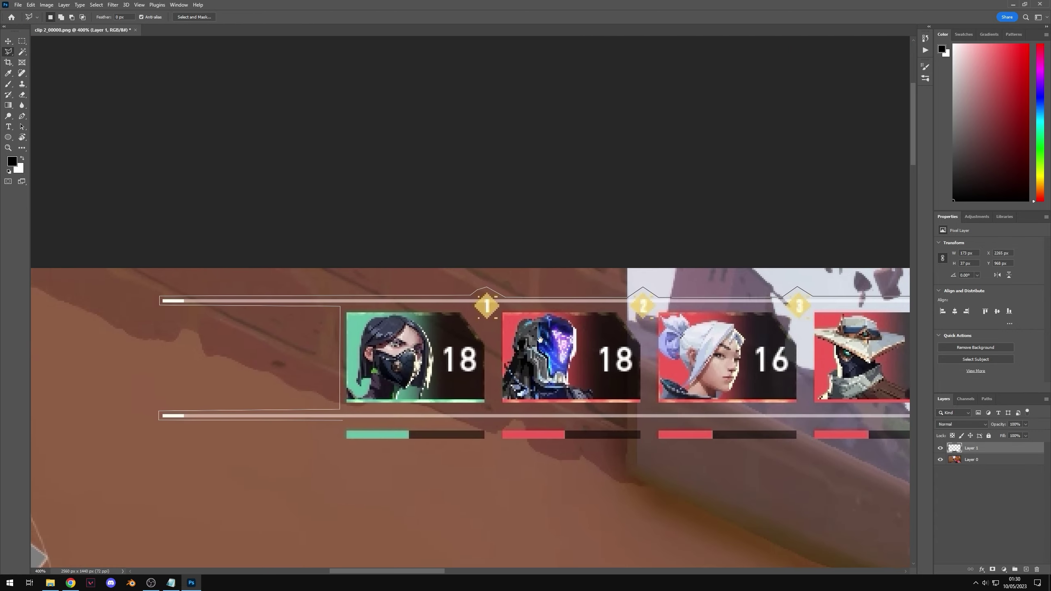
drag(578, 368, 379, 309)
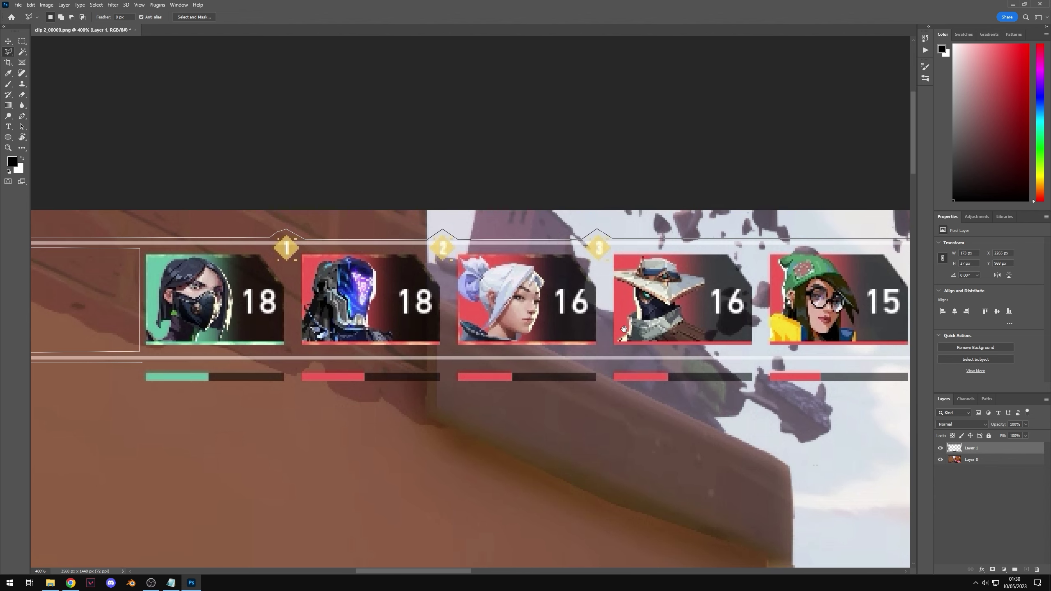
drag(707, 330, 414, 265)
drag(736, 282, 498, 295)
click(531, 309)
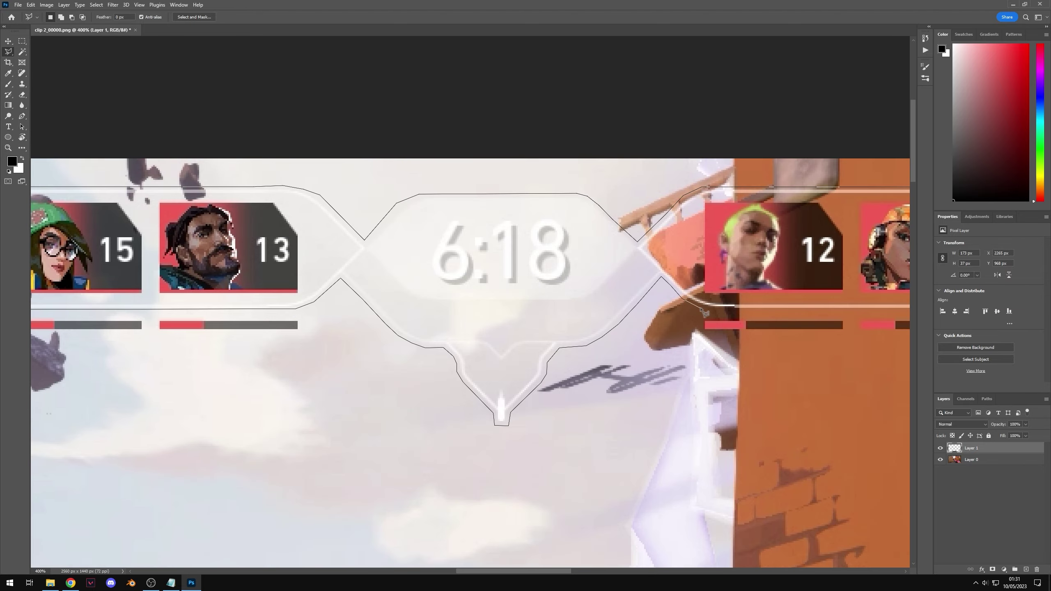
click(685, 192)
Fill the scoreboard selection with black and brush over the remaining gap.
key(alt+BackSpace)
key(b)
mouse_move(666, 234)
mouse_down()
mouse_move(762, 235)
mouse_move(689, 242)
mouse_up()
Examine the minimap's shape in this frame and in a late frame, clip 2_00081.png, from the clip 2 folder.
key(z)
alt+click(492, 230)
click(286, 224)
click(286, 223)
click(242, 223)
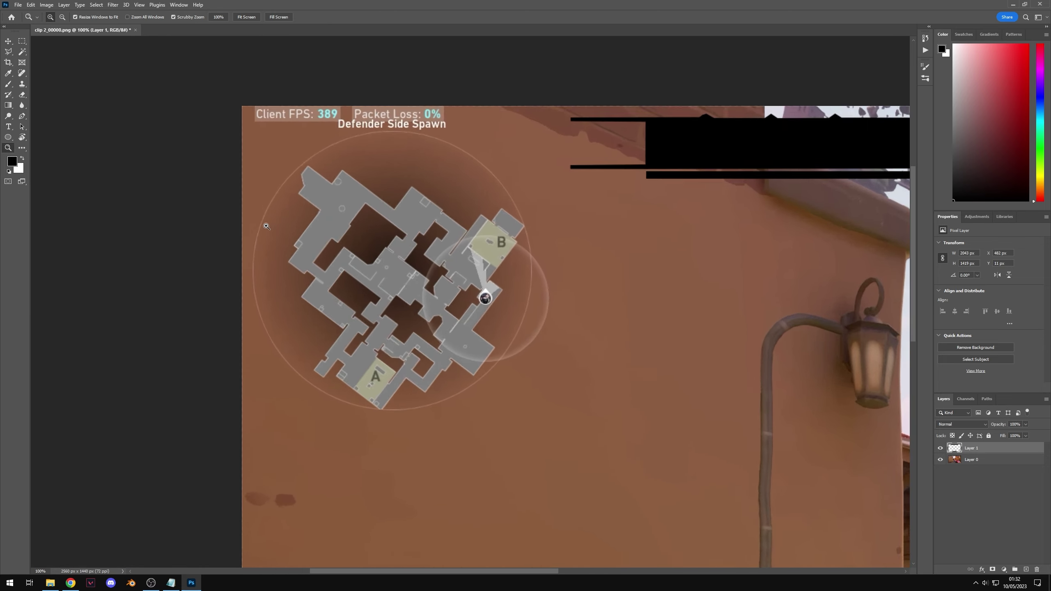
drag(394, 275, 415, 236)
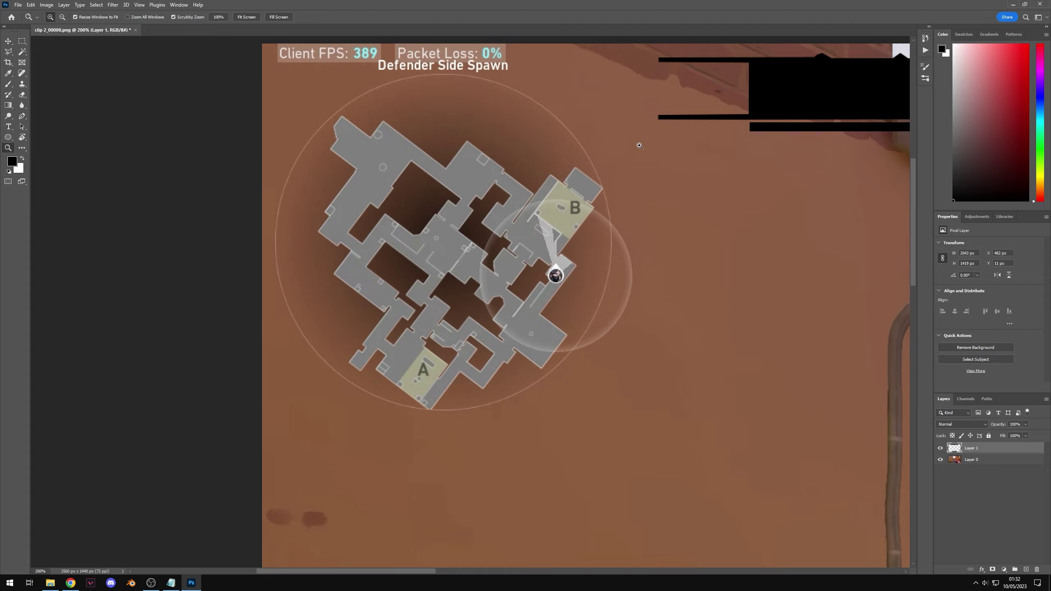
click(50, 583)
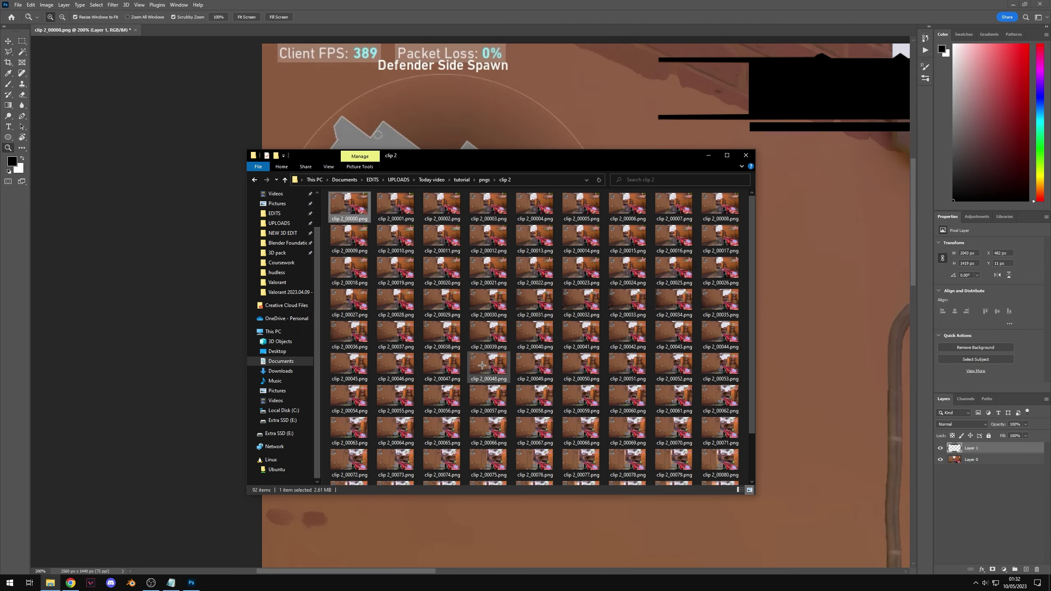
double_click(361, 405)
click(8, 293)
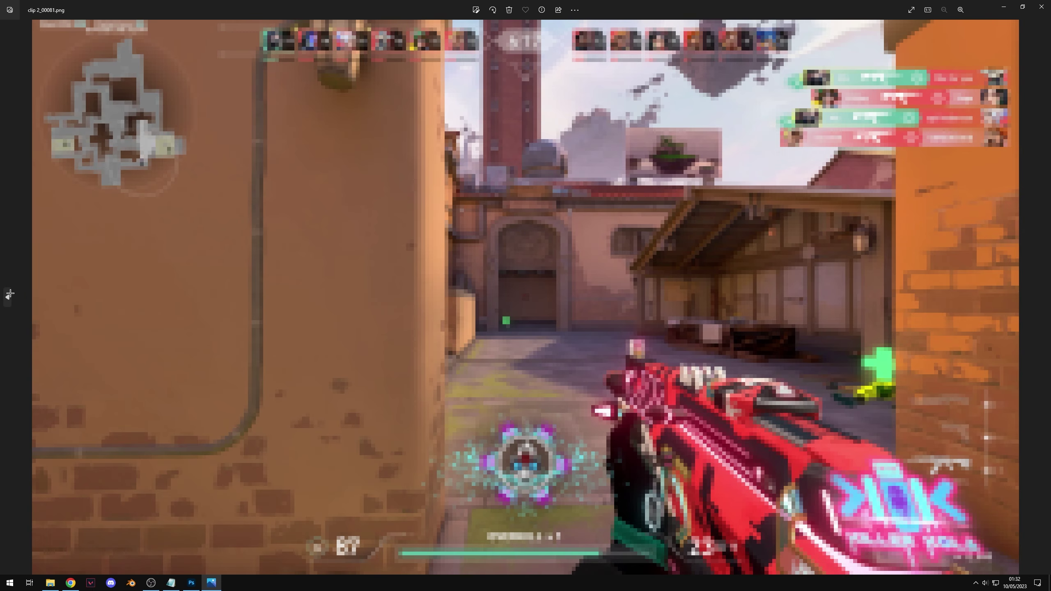
click(8, 293)
key(alt+F4)
Try a rectangular marquee selection around the minimap.
click(598, 96)
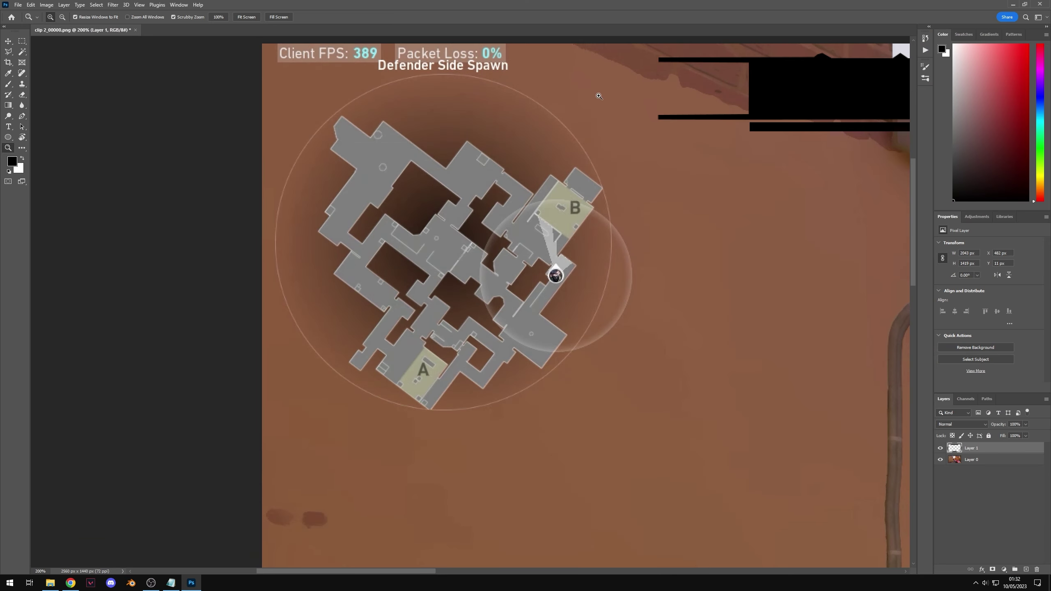
alt+click(444, 127)
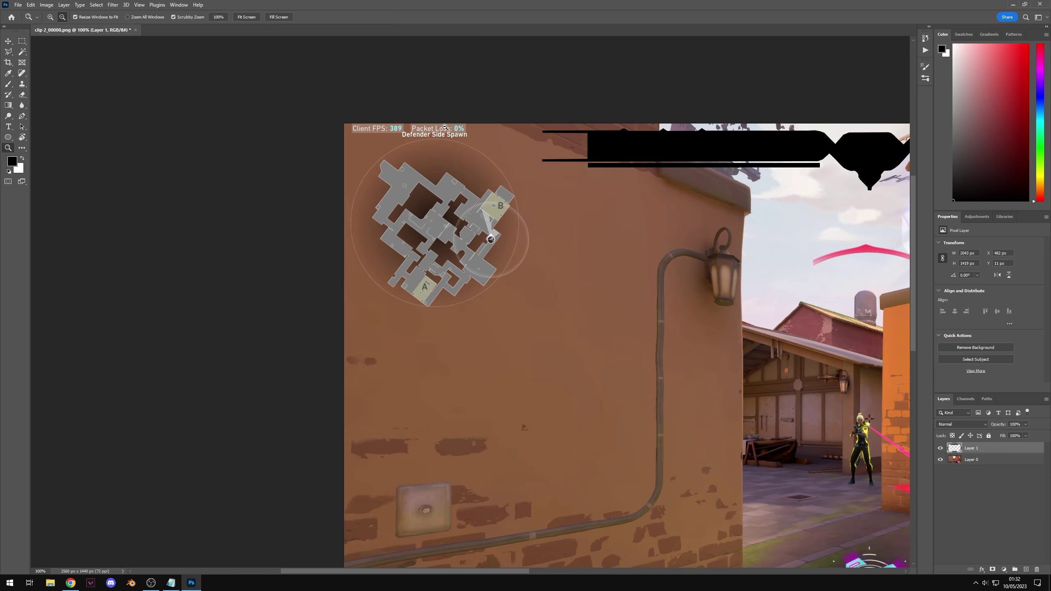
key(m)
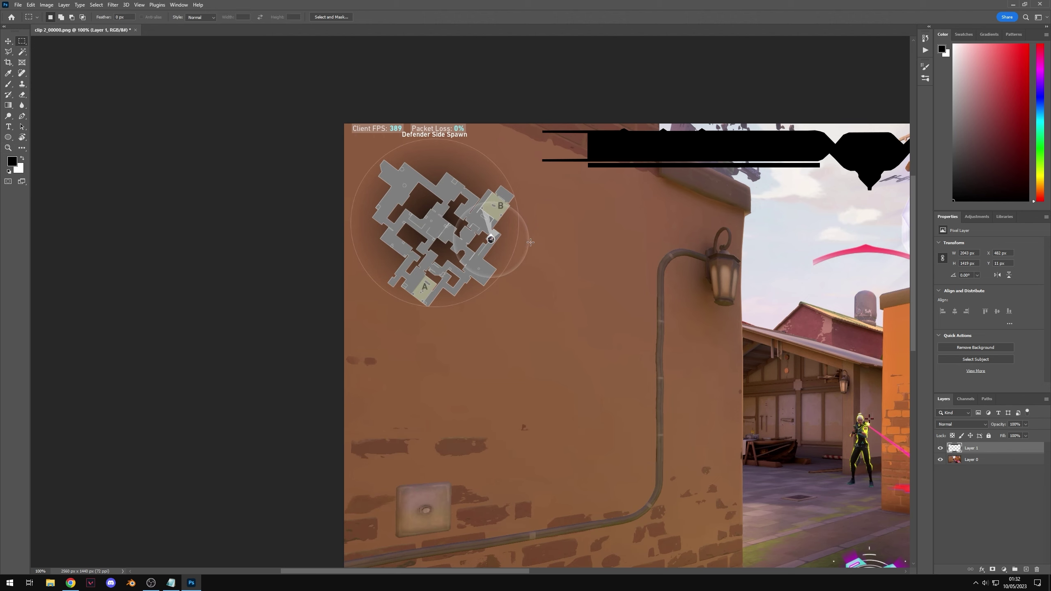
drag(530, 242, 365, 320)
drag(496, 249, 323, 128)
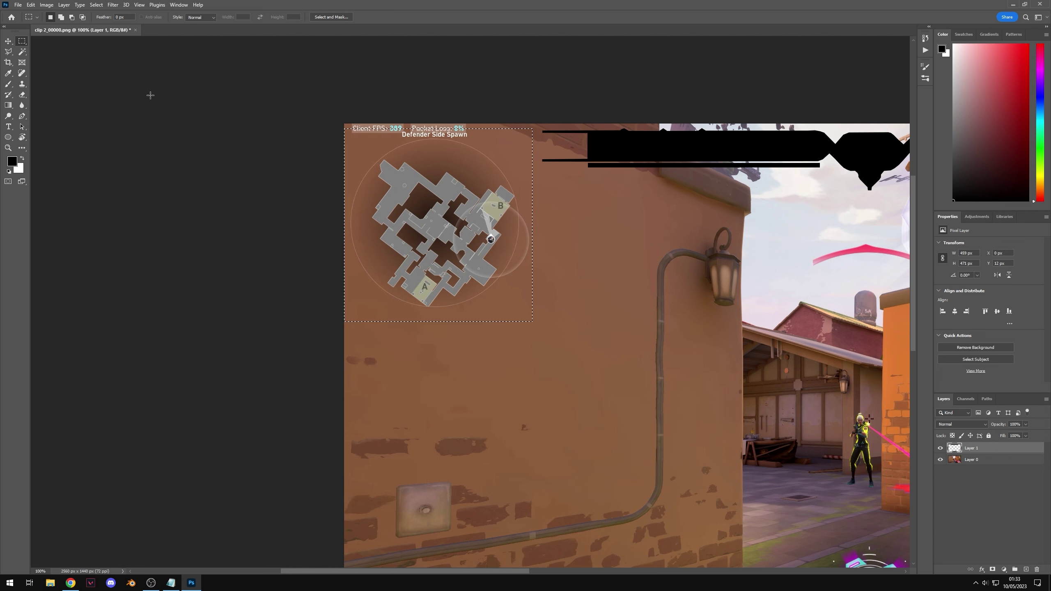
Draw a circular Elliptical Marquee selection about 479 px across around the minimap.
drag(21, 41, 57, 50)
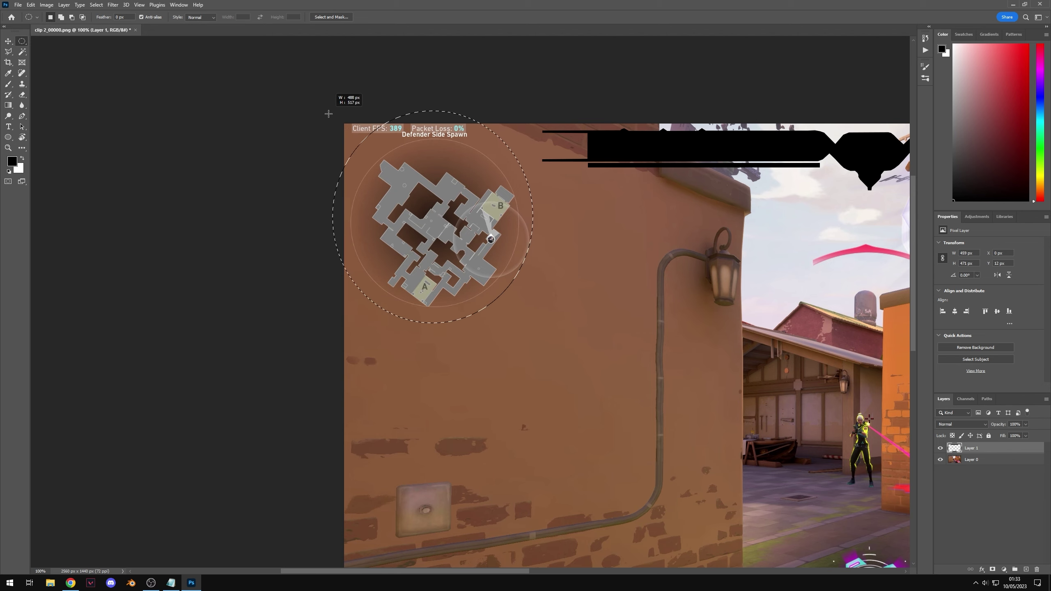
drag(533, 323, 335, 75)
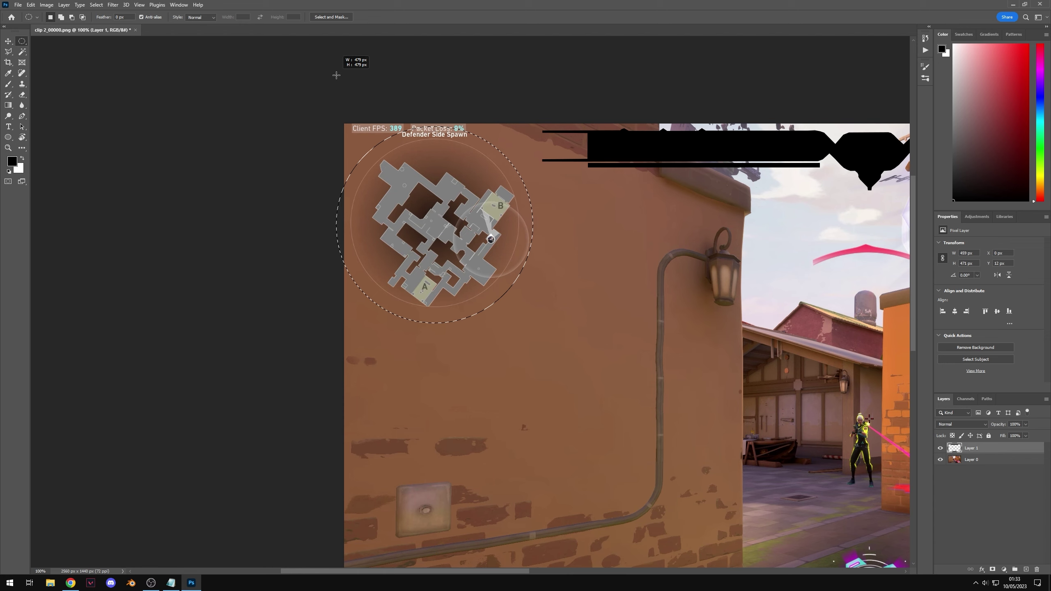
drag(336, 75, 336, 75)
Check the circular selection's coverage of the minimap and paint it black on Layer 1.
key(z)
click(527, 258)
click(526, 258)
drag(462, 214, 629, 334)
alt+click(679, 328)
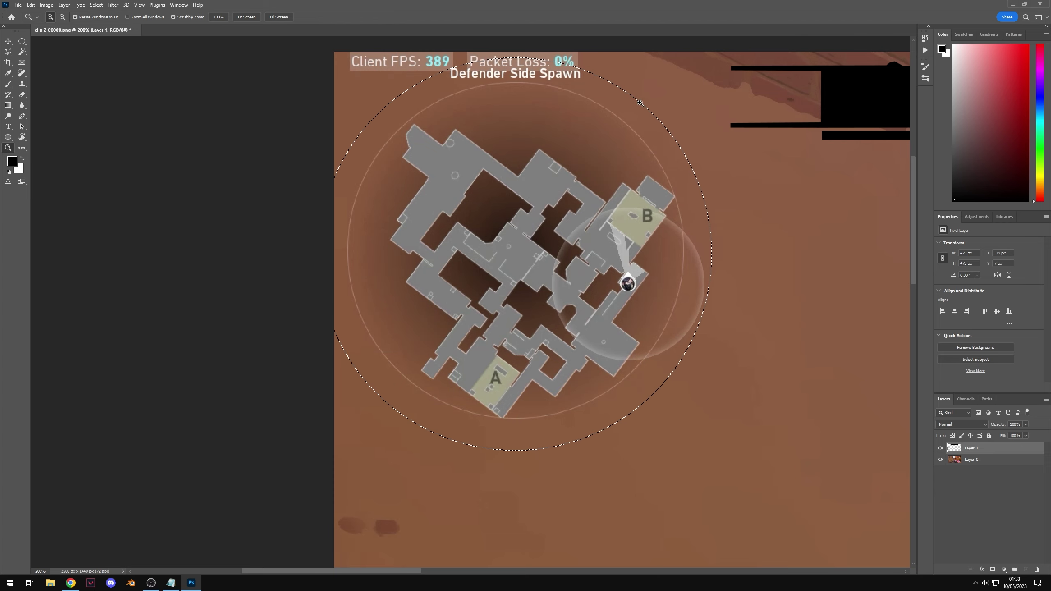
drag(547, 308, 479, 294)
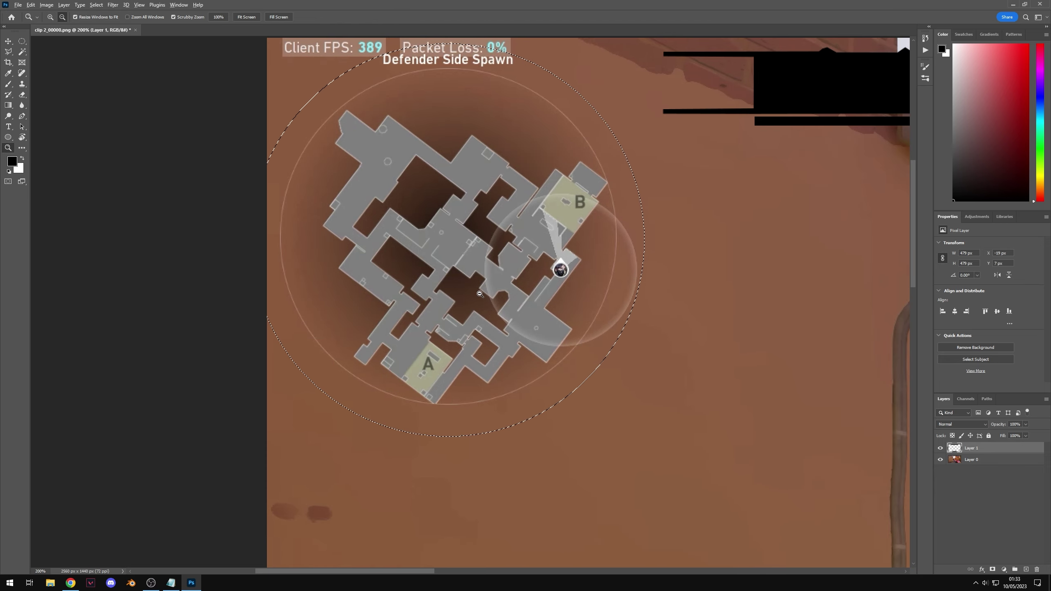
alt+click(480, 294)
key(b)
mouse_move(521, 211)
mouse_down()
mouse_move(553, 178)
mouse_move(479, 193)
mouse_move(394, 258)
mouse_move(578, 246)
mouse_move(443, 357)
mouse_up()
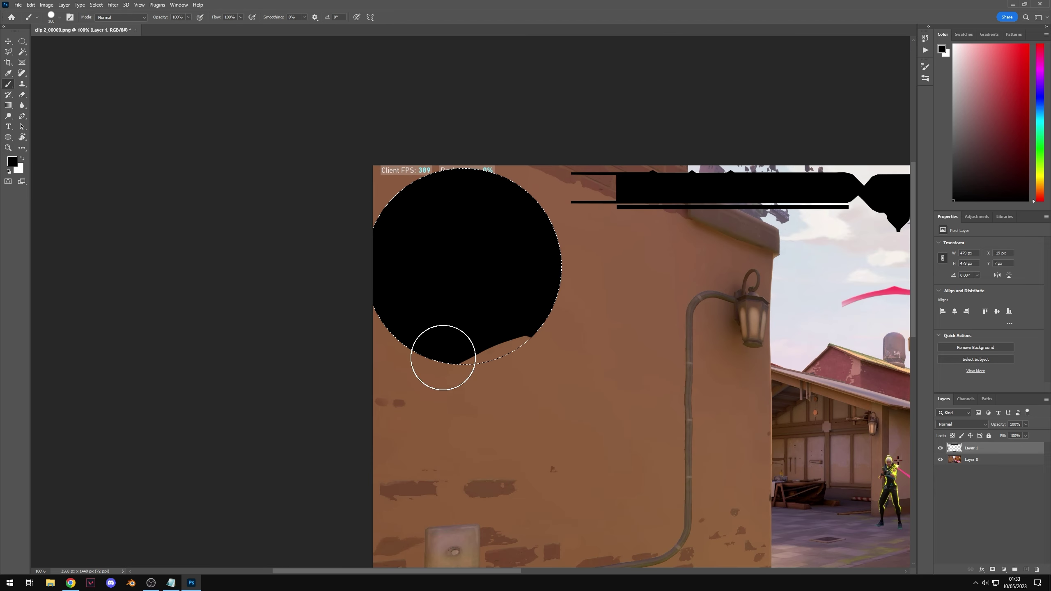
Select the Client FPS and Packet Loss readouts with a rectangular marquee, paint them black and deselect.
click(58, 41)
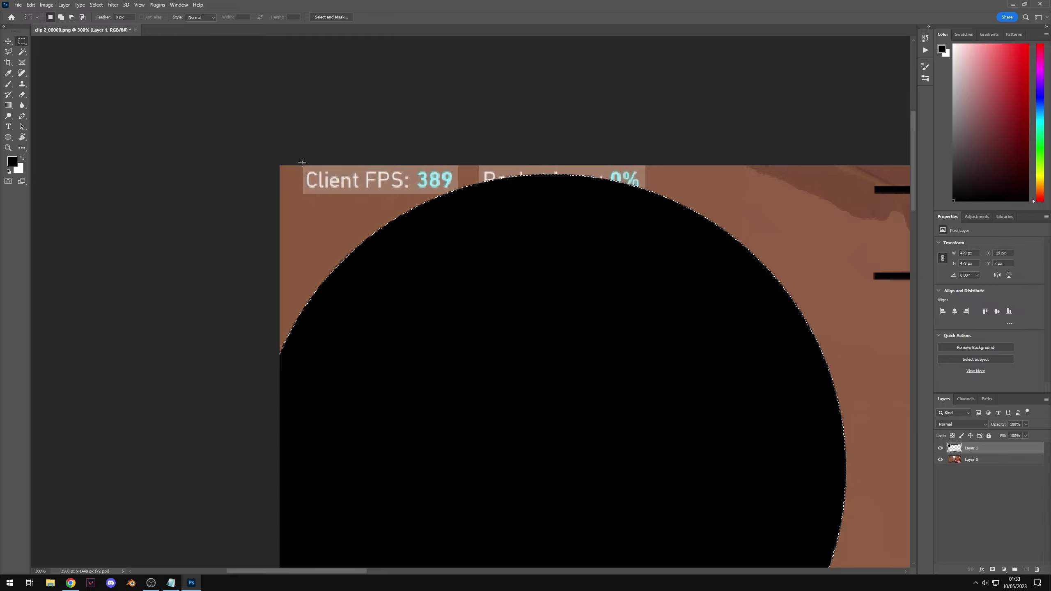
mouse_move(302, 165)
mouse_down()
mouse_move(440, 190)
mouse_move(648, 196)
mouse_up()
key(b)
click(545, 173)
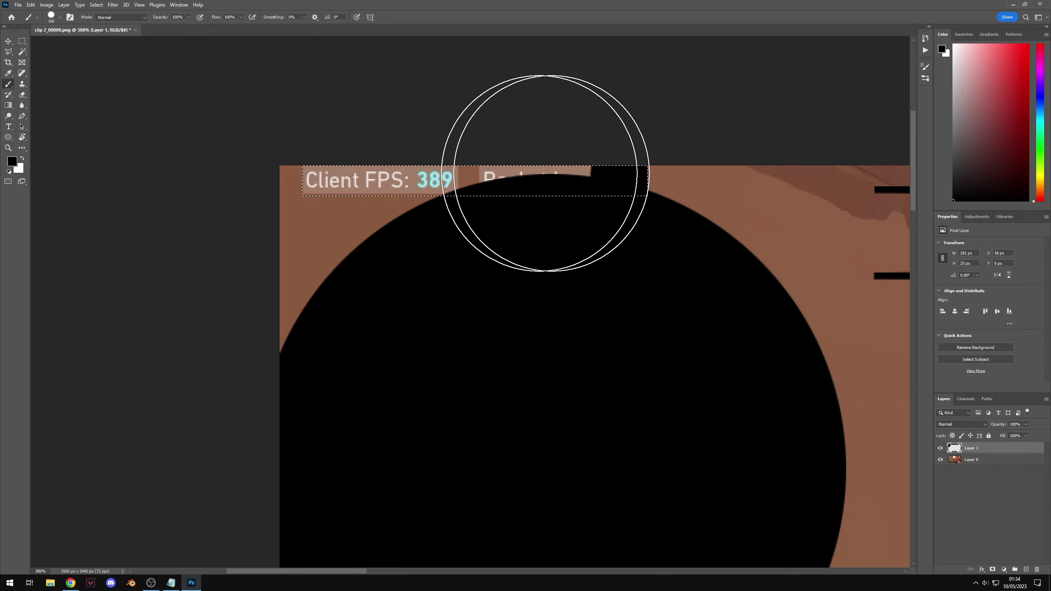
drag(545, 173, 125, 194)
key(ctrl+d)
Hide the game frame on Layer 0 to isolate the black HUD shapes.
key(z)
drag(345, 206, 253, 206)
drag(516, 313, 471, 271)
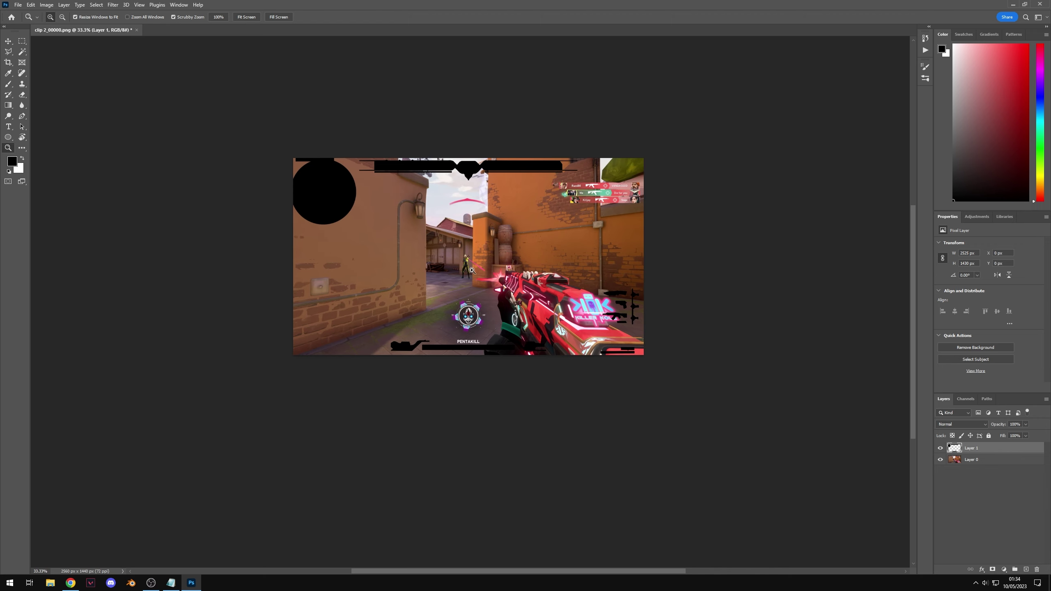
click(471, 270)
click(940, 459)
scroll(509, 324, up, 3)
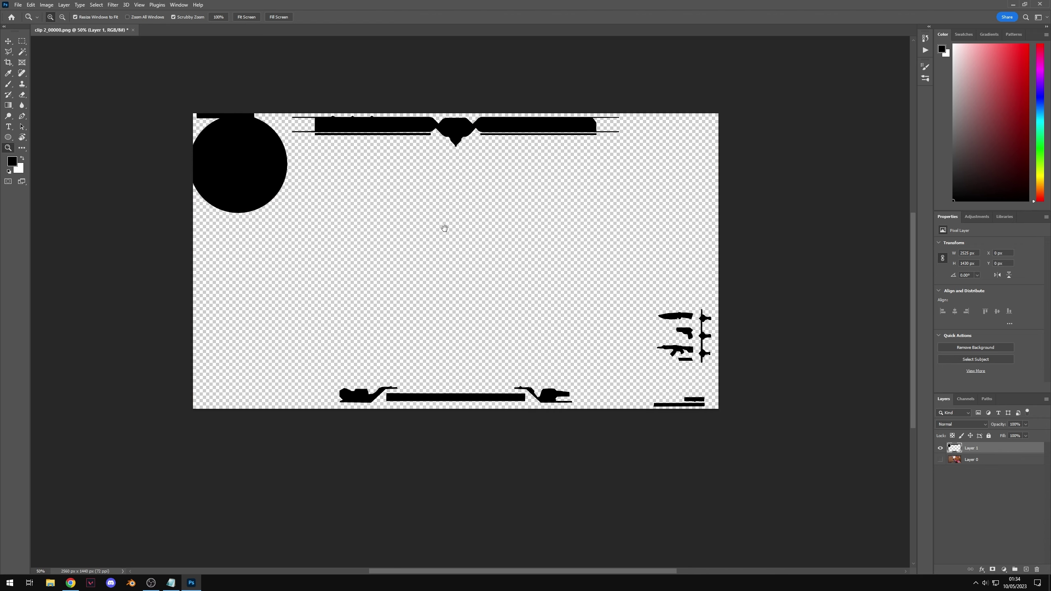
Bring the game frame back to compare it with the black HUD shapes, and hide Layer 0 again.
key(ctrl+z)
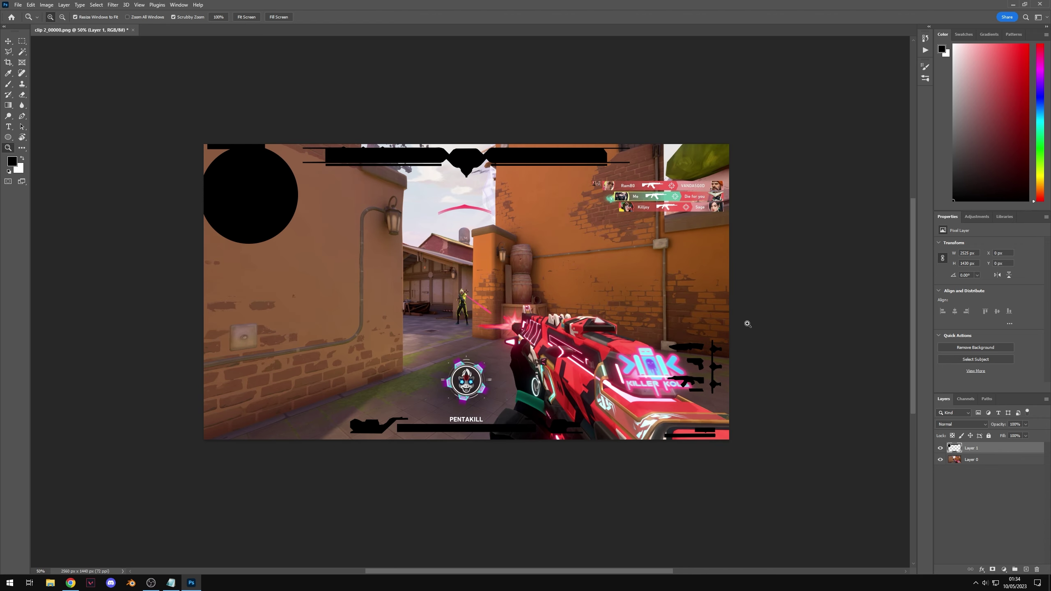
drag(456, 259, 497, 264)
click(940, 460)
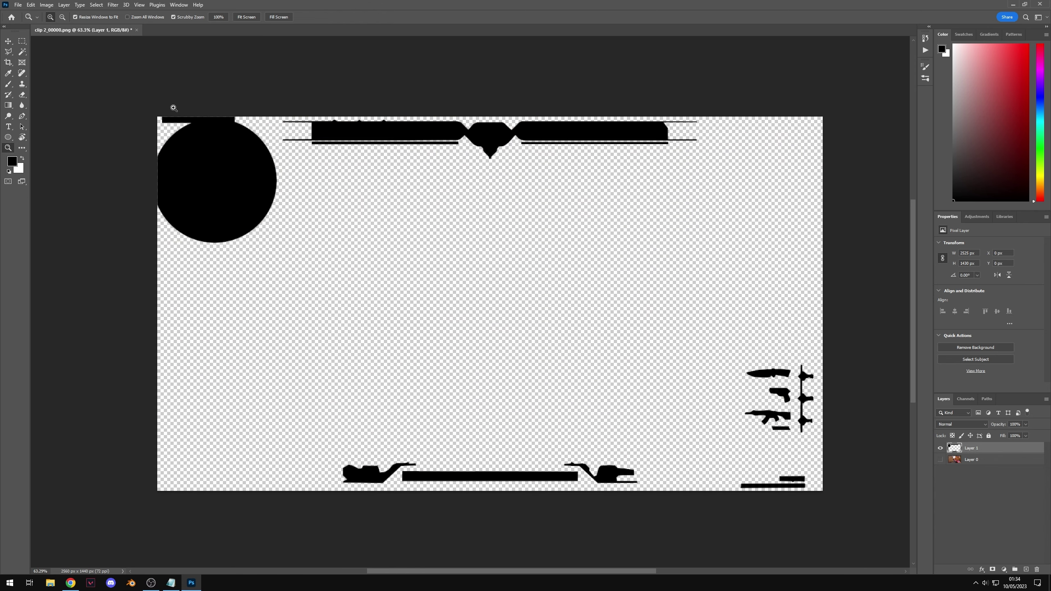
Save a copy of the isolated black HUD shapes as a PNG named "hud mask" in the tutorial folder.
click(15, 5)
click(42, 107)
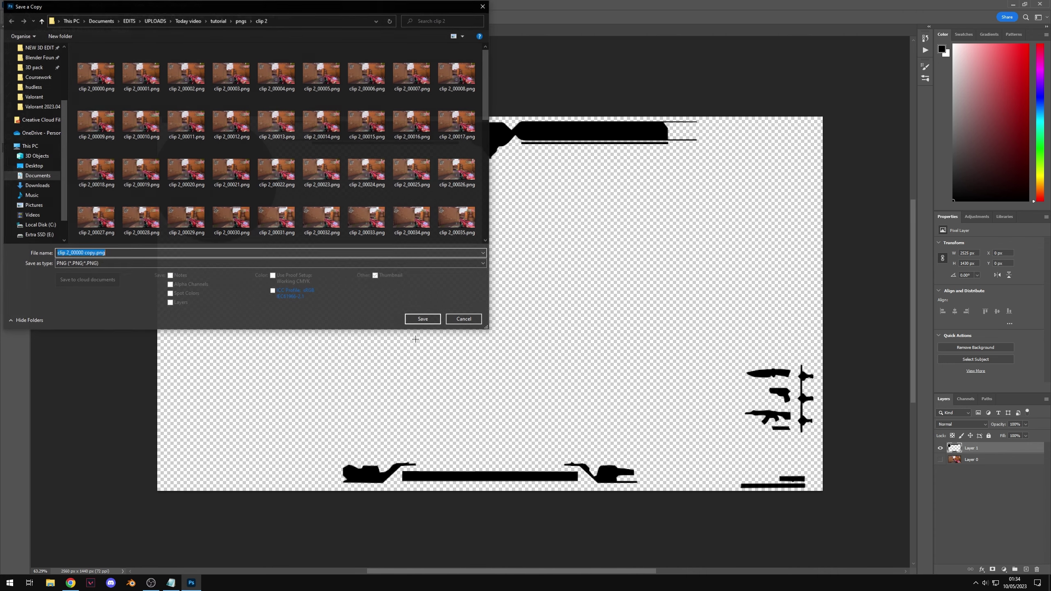
click(231, 28)
click(218, 20)
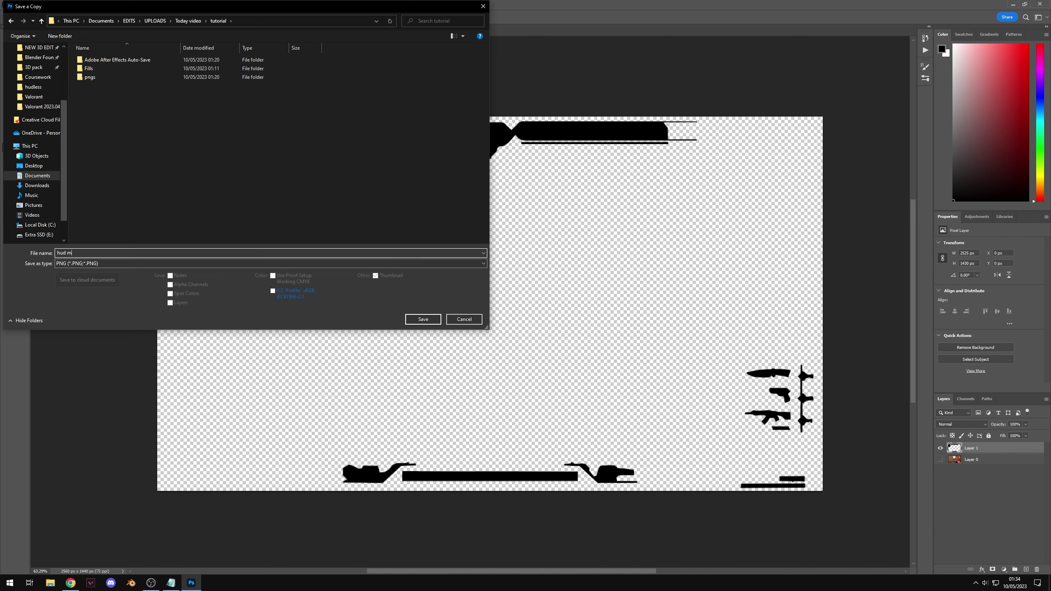
click(418, 320)
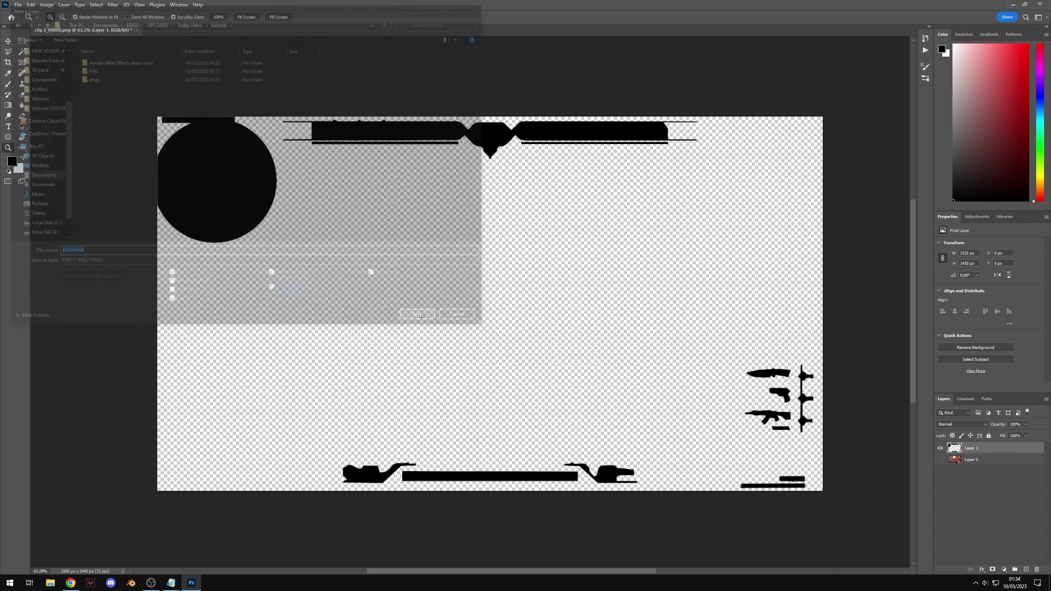
Open hud mask.png from the tutorial folder in File Explorer to check the exported mask, and close the image viewer.
click(50, 583)
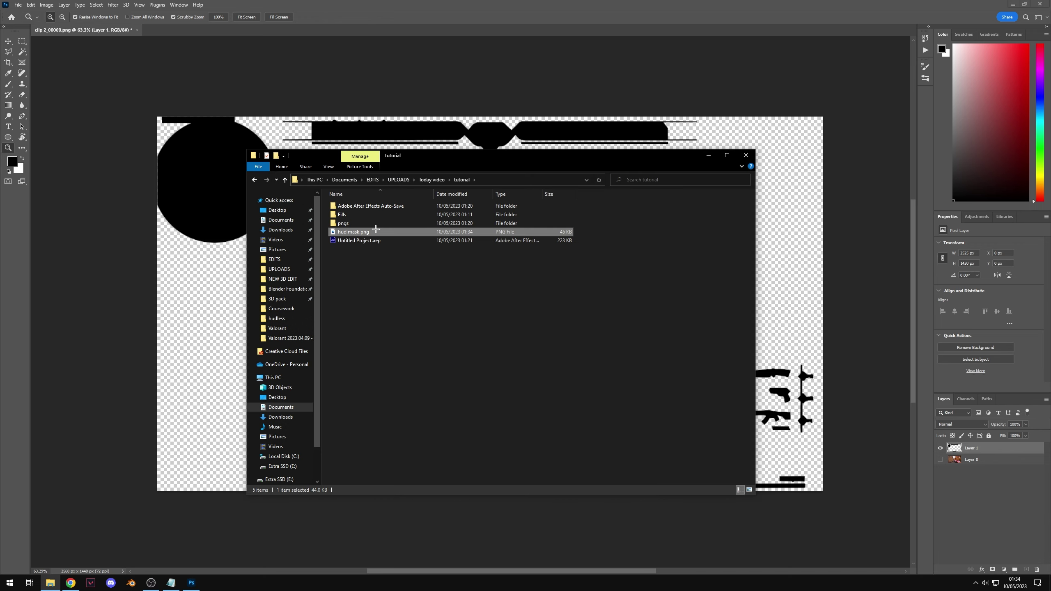
double_click(356, 231)
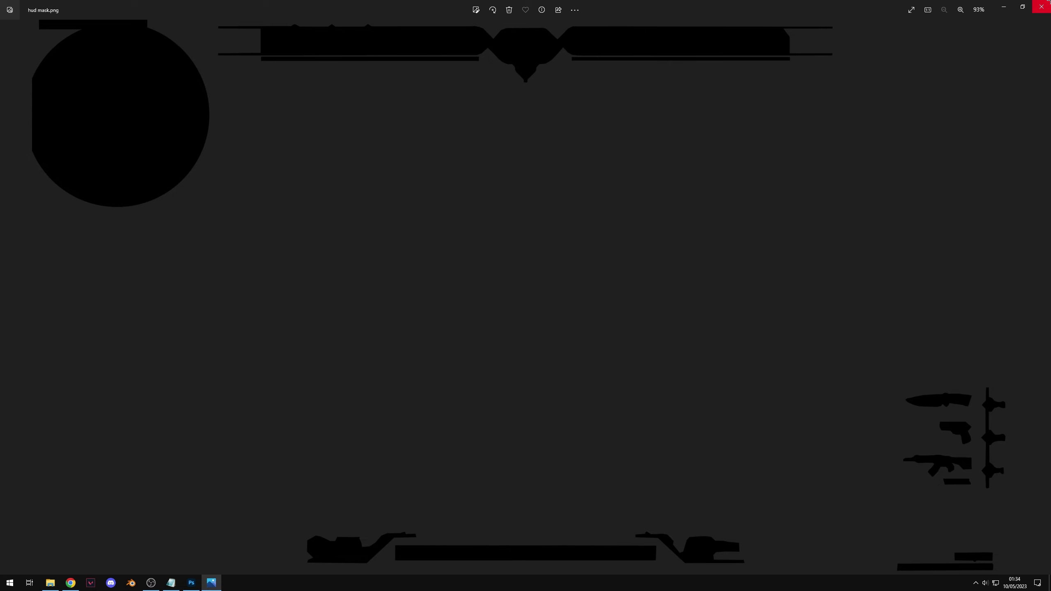
click(1046, 2)
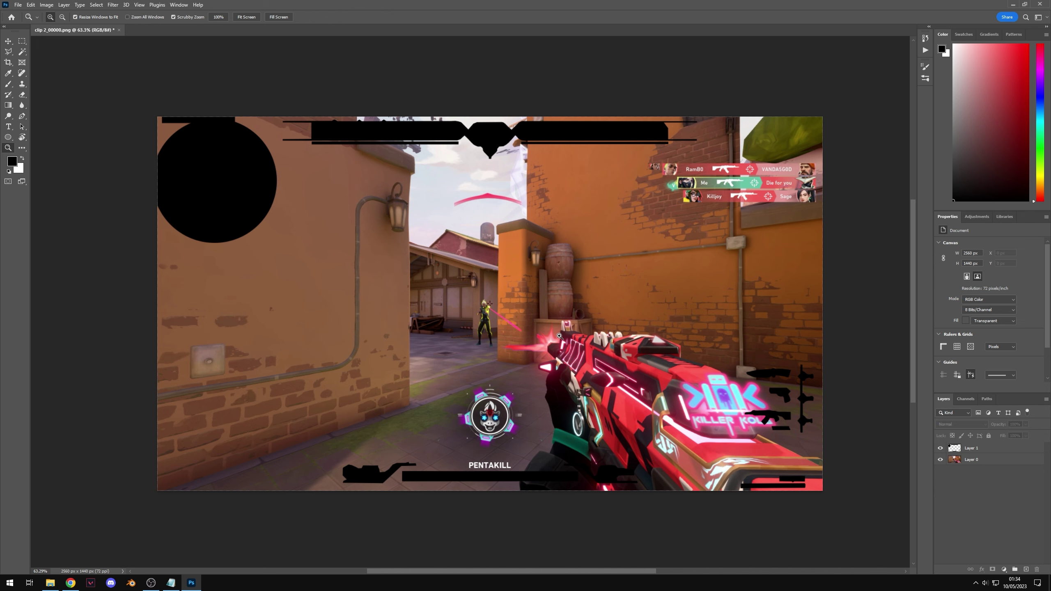
Delete Layer 1 with the black HUD shapes from the frame's document.
click(515, 385)
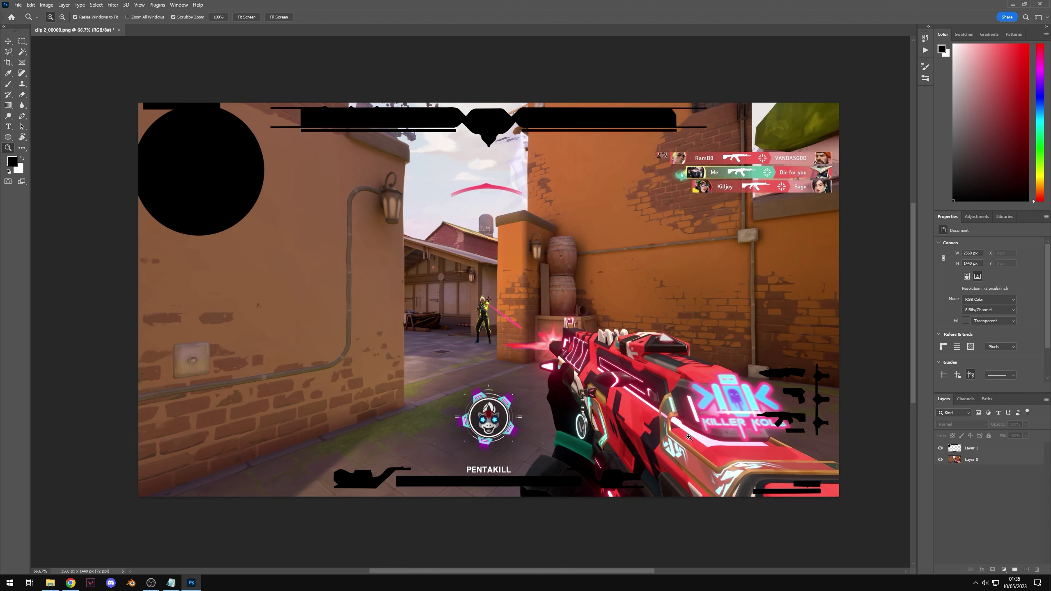
click(984, 452)
key(Delete)
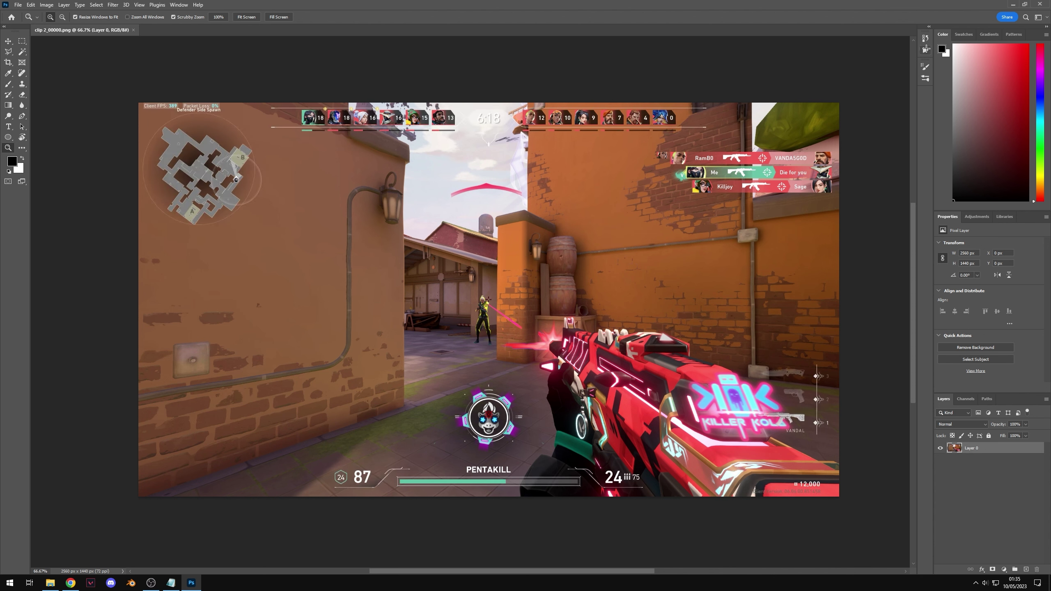
Create an action named "hud removal" in the Default Actions set and start recording it.
click(926, 49)
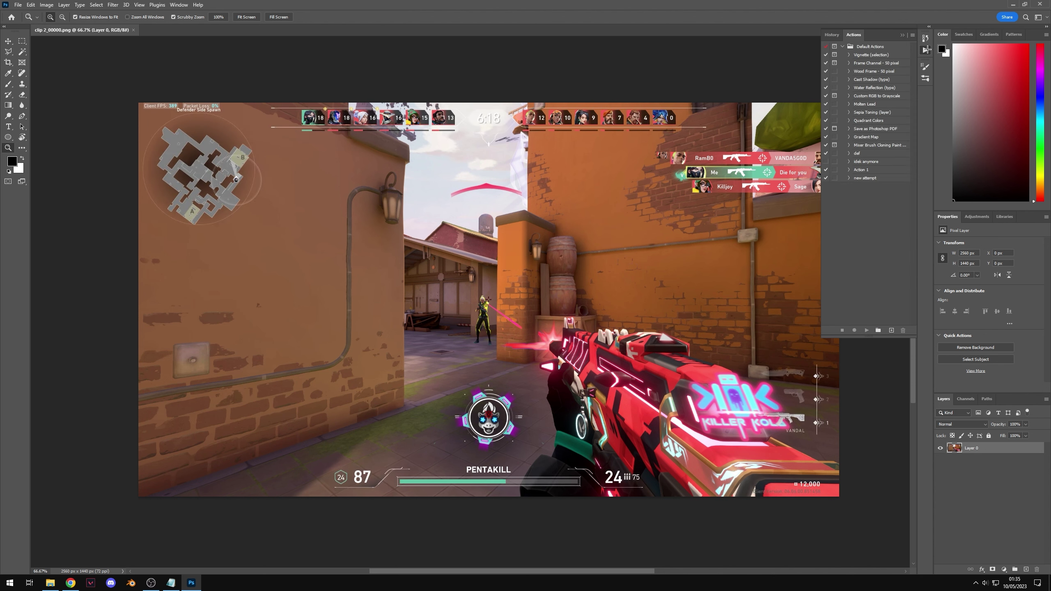
click(178, 5)
click(183, 61)
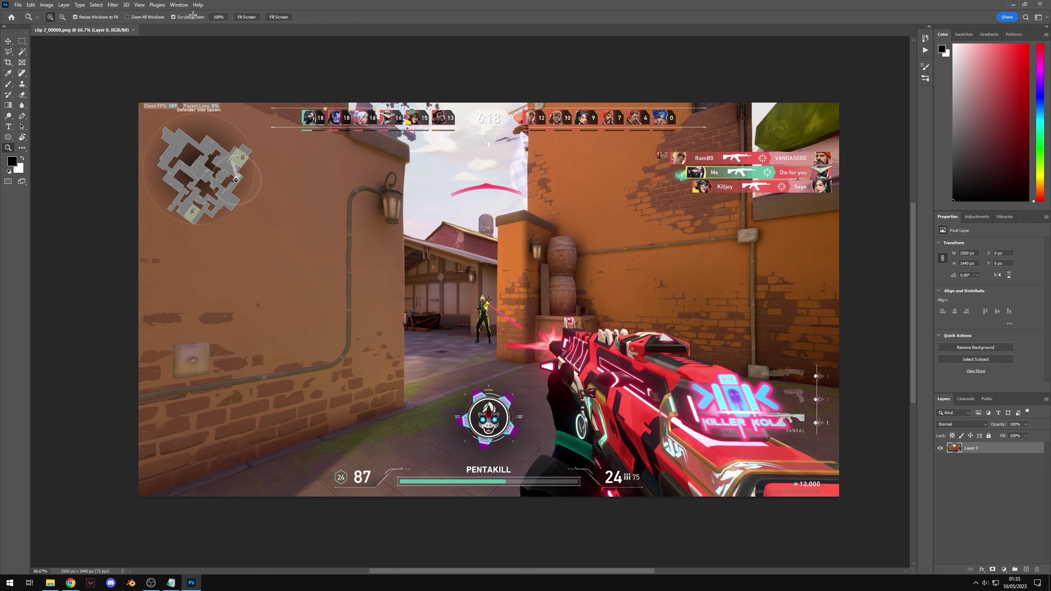
click(179, 5)
click(182, 61)
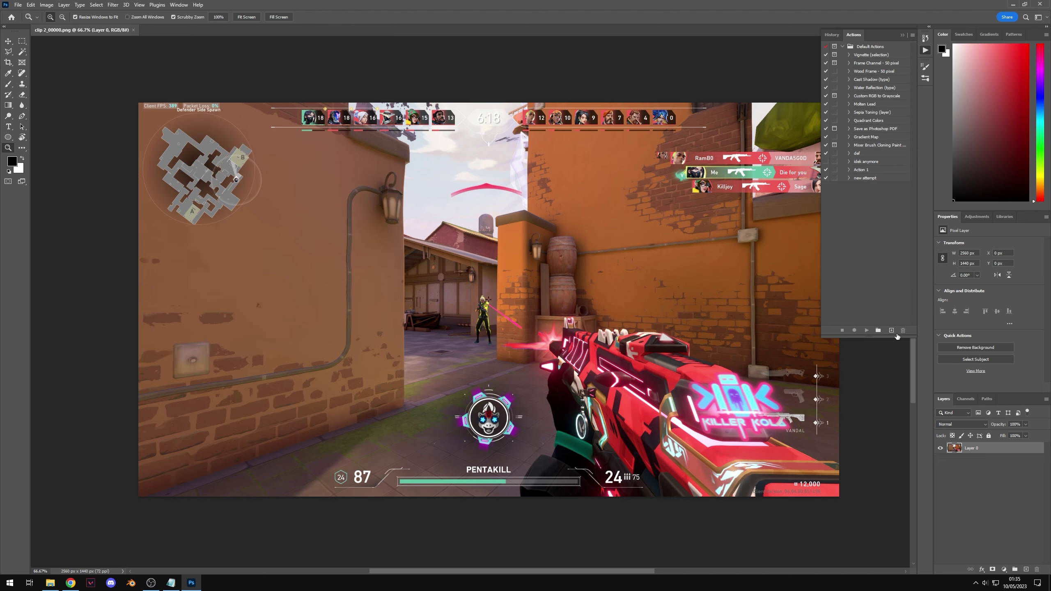
click(891, 330)
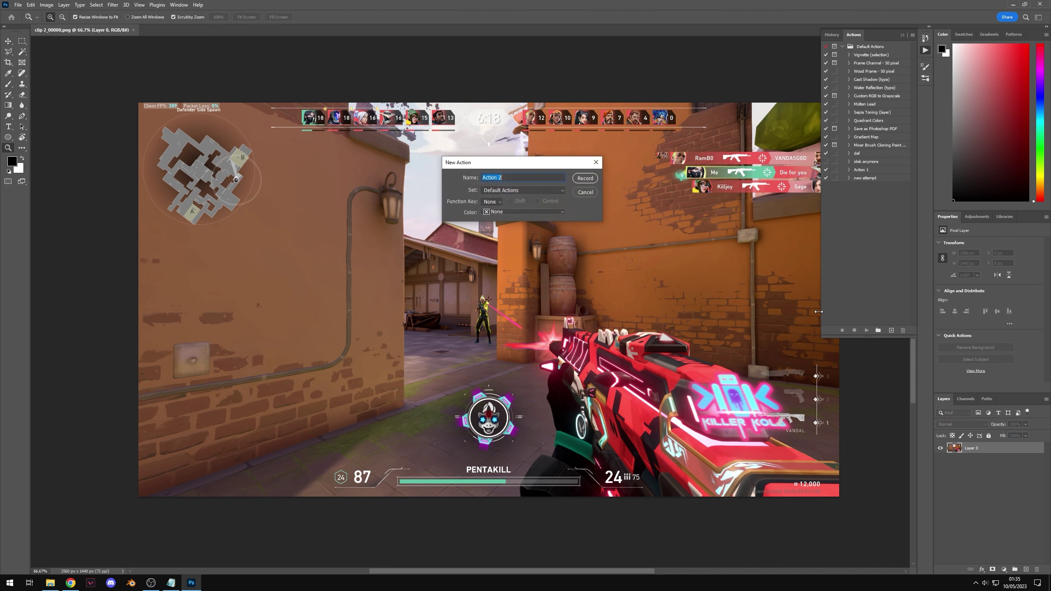
text(hud removal)
click(585, 178)
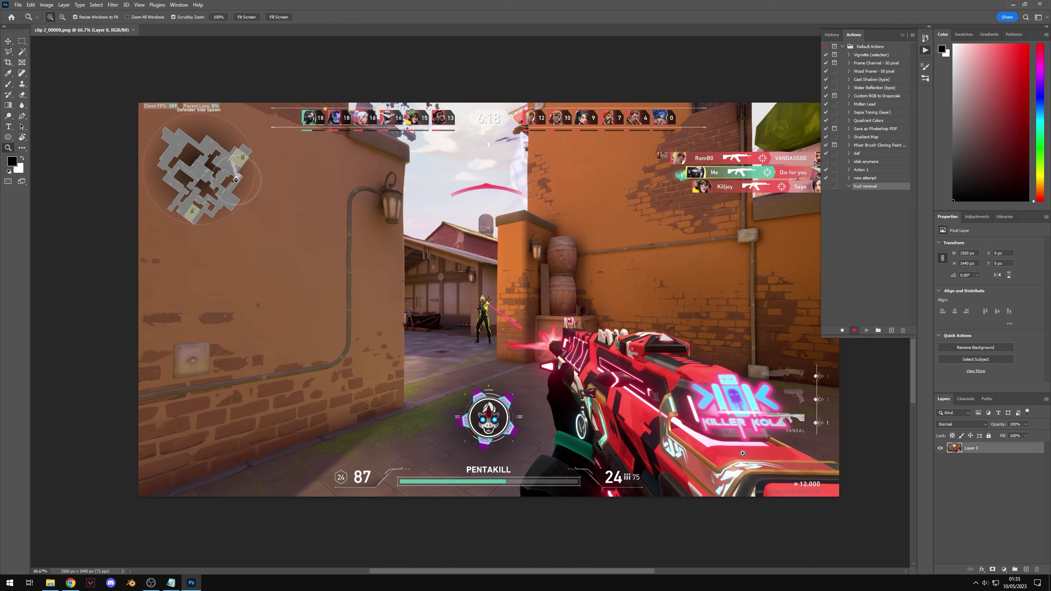
Place hud mask.png from the tutorial folder over the game frame as a new layer and check the recorded Place entry.
click(50, 583)
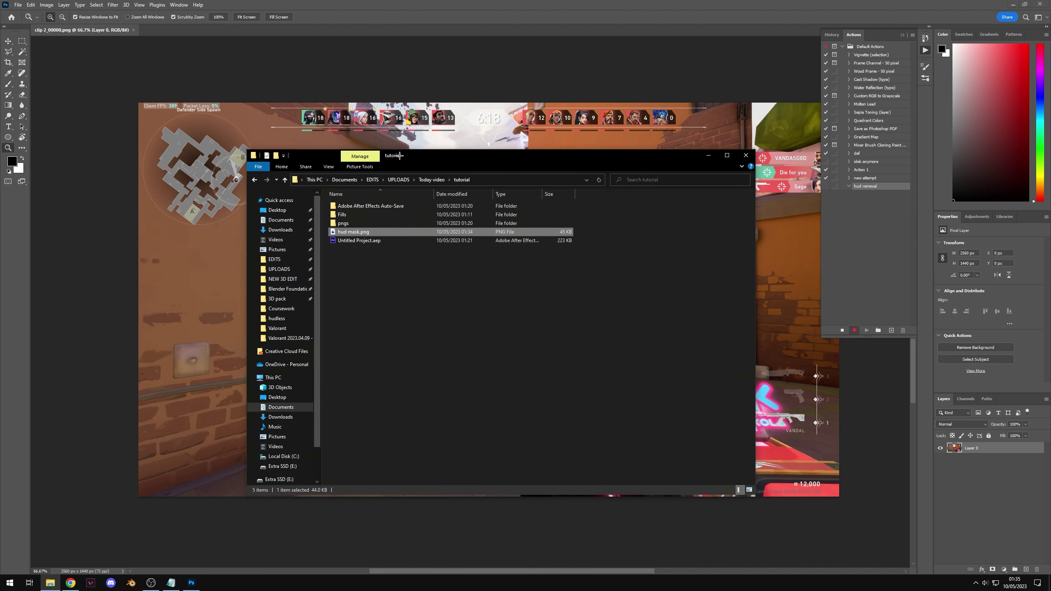
click(50, 583)
drag(817, 317, 505, 268)
click(407, 16)
key(z)
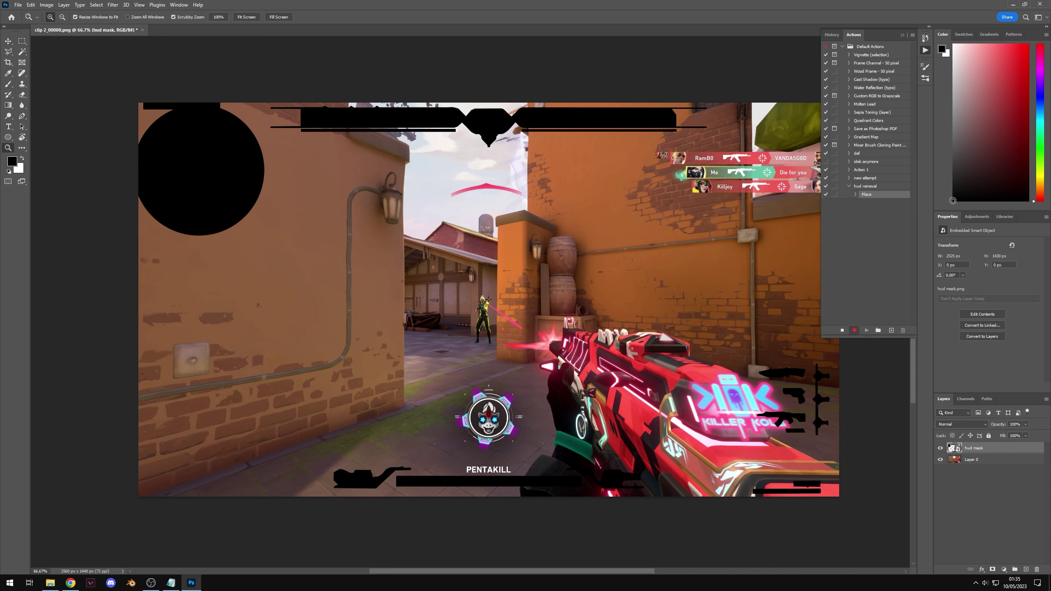
click(855, 194)
click(856, 194)
Load the hud mask layer's shapes as a selection, and hide that layer so Layer 0 can be made active.
ctrl+click(958, 451)
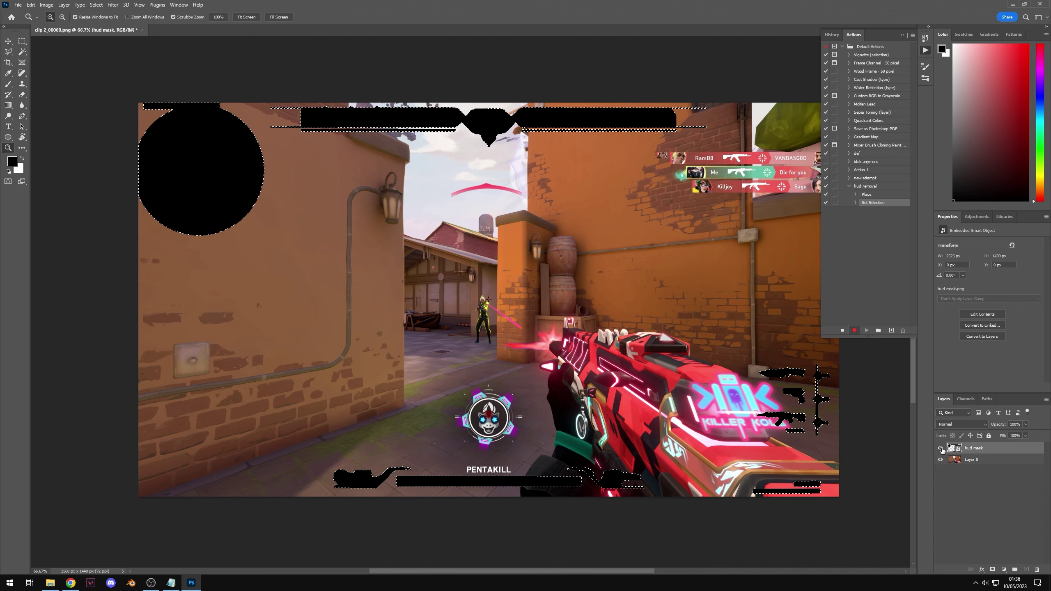
click(940, 450)
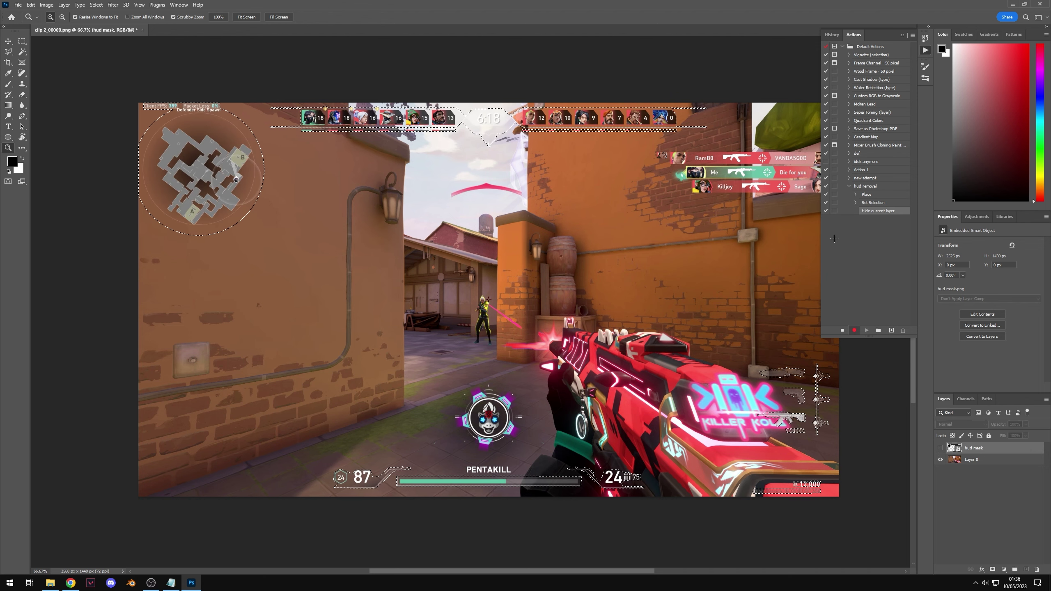
click(989, 463)
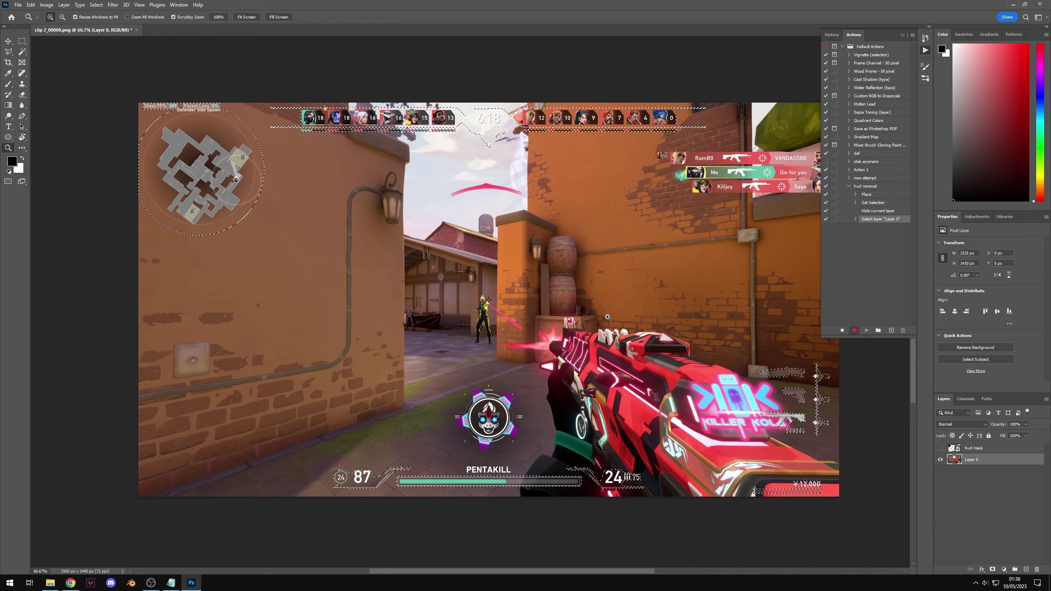
Fill the selected HUD areas on Layer 0 with Content-Aware at Normal mode and 100% opacity, and deselect.
key(m)
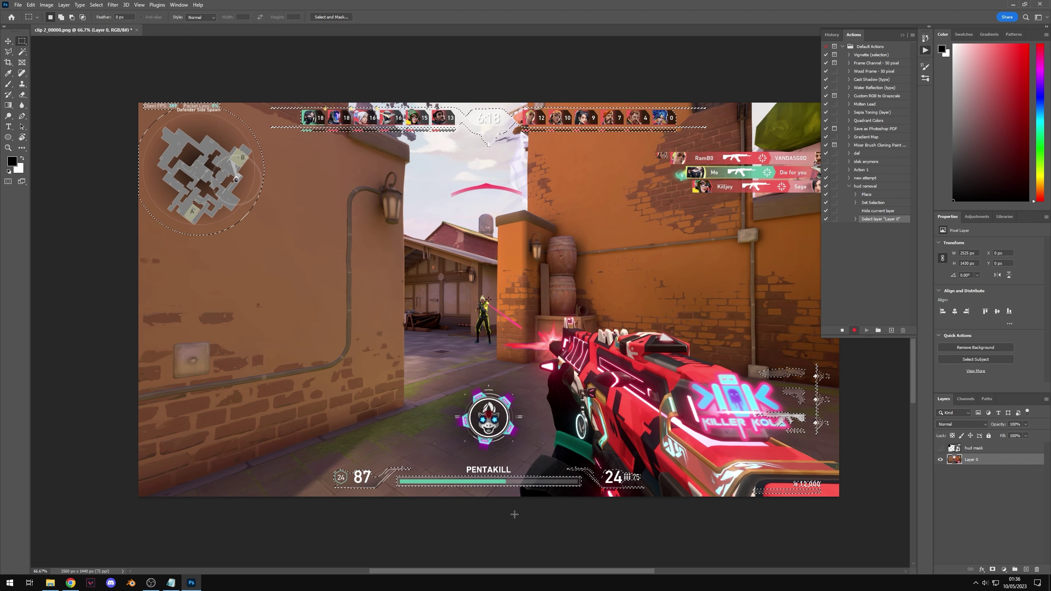
right_click(233, 170)
click(256, 265)
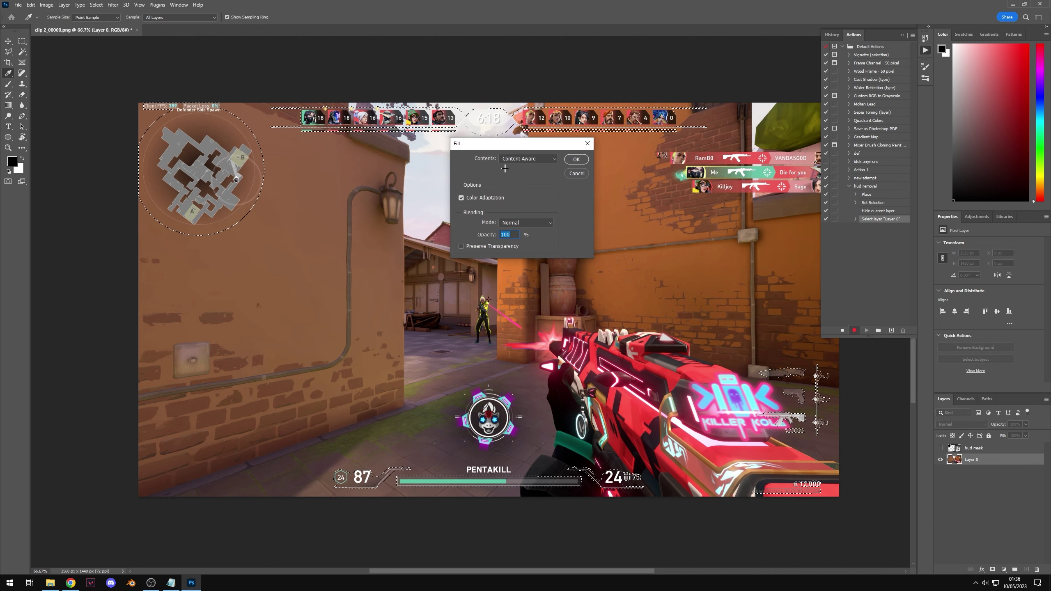
key(Return)
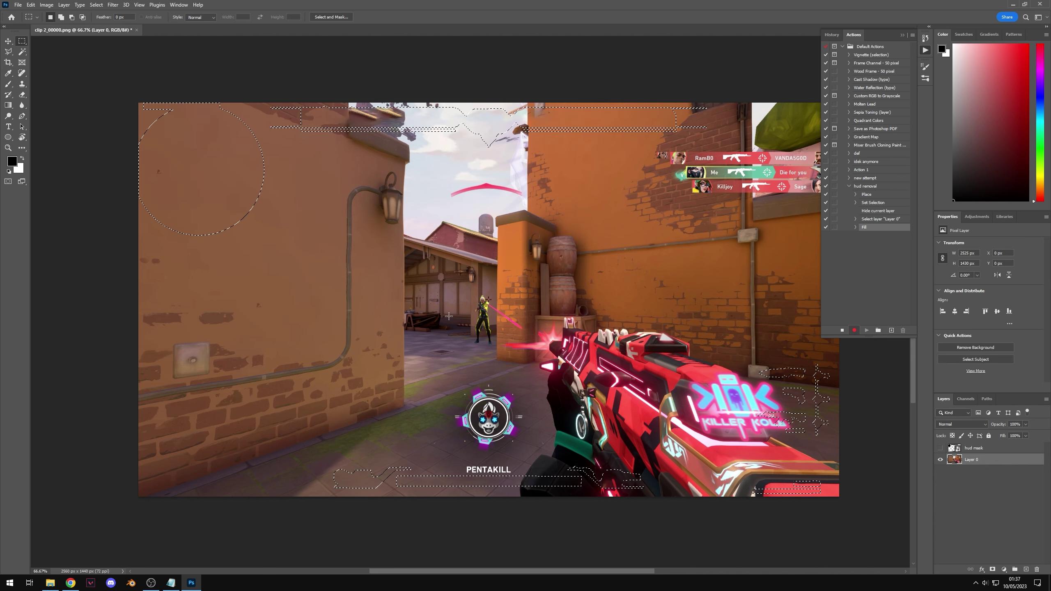
key(ctrl+d)
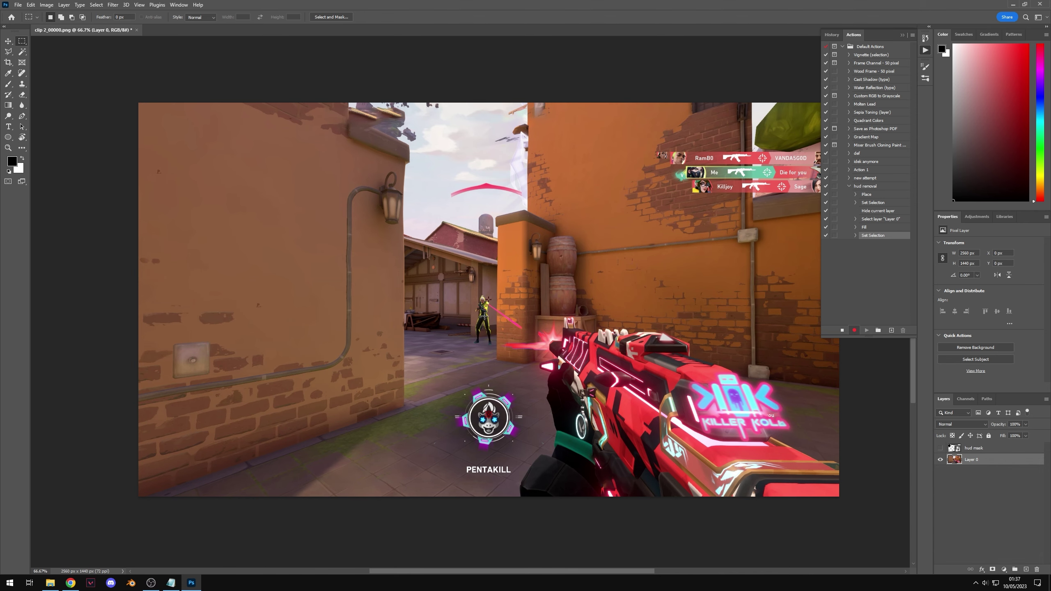
Examine the filled HUD areas around the weapon logo, lower centre, minimap corner and rooftop for leftover artefacts.
drag(523, 316, 350, 292)
scroll(598, 522, up, 3)
key(z)
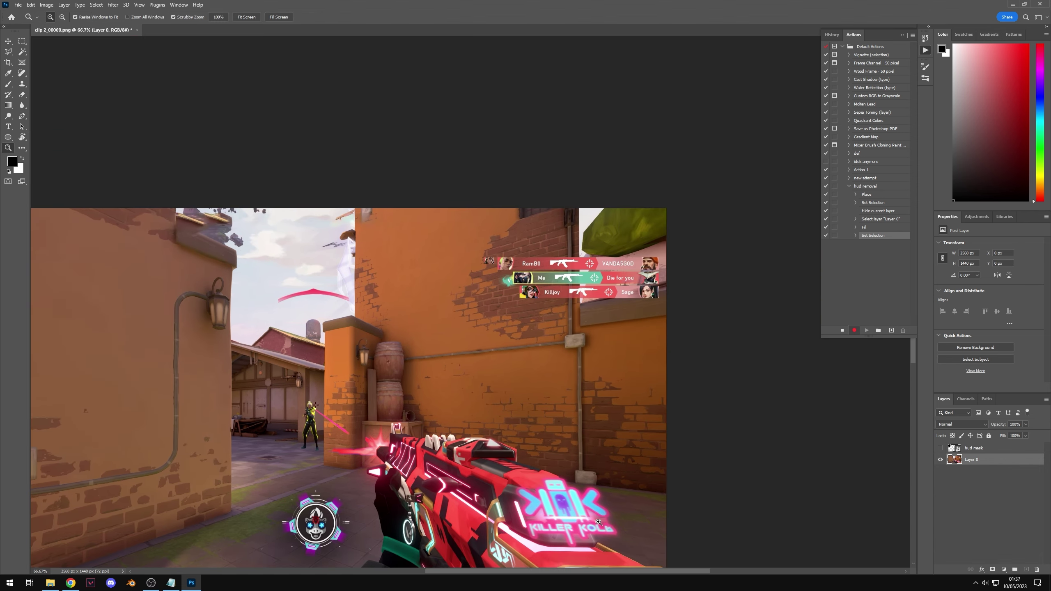
drag(598, 522, 543, 317)
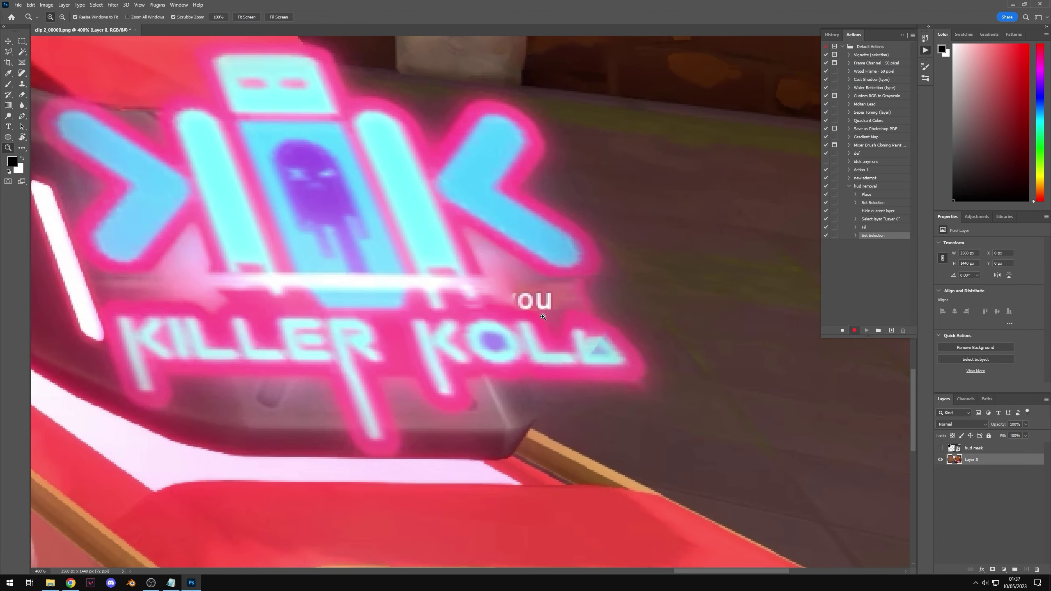
click(543, 317)
scroll(542, 315, down, 6)
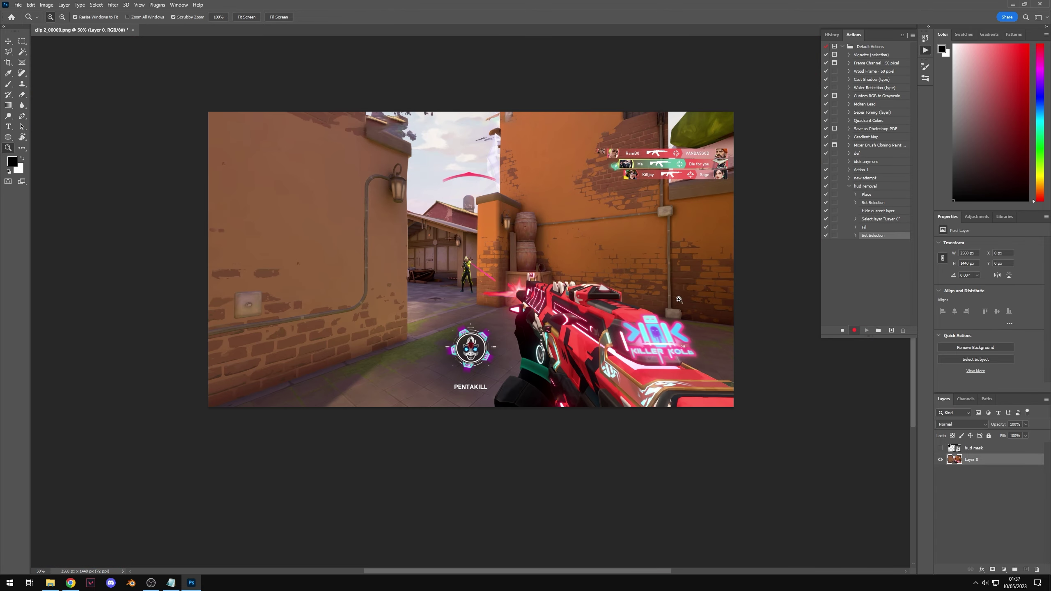
drag(505, 346, 631, 316)
scroll(599, 373, up, 4)
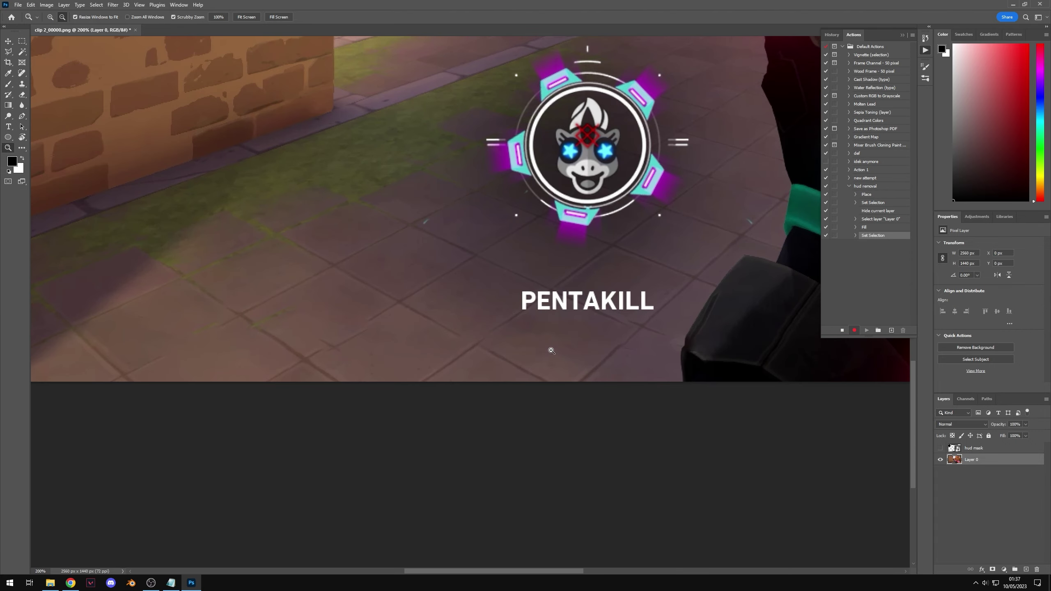
scroll(547, 336, down, 4)
scroll(546, 333, up, 5)
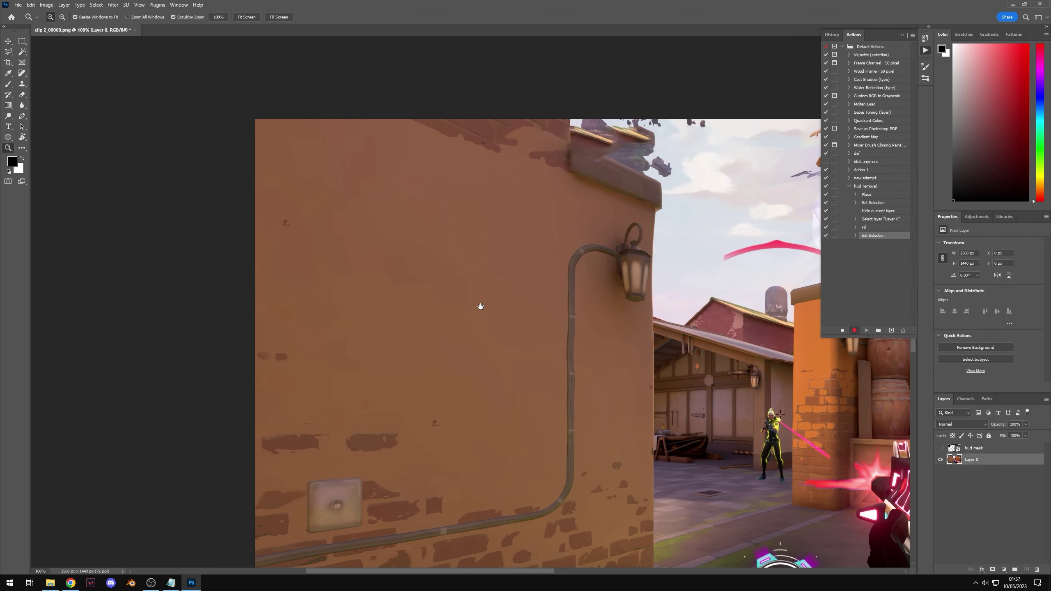
scroll(375, 329, down, 5)
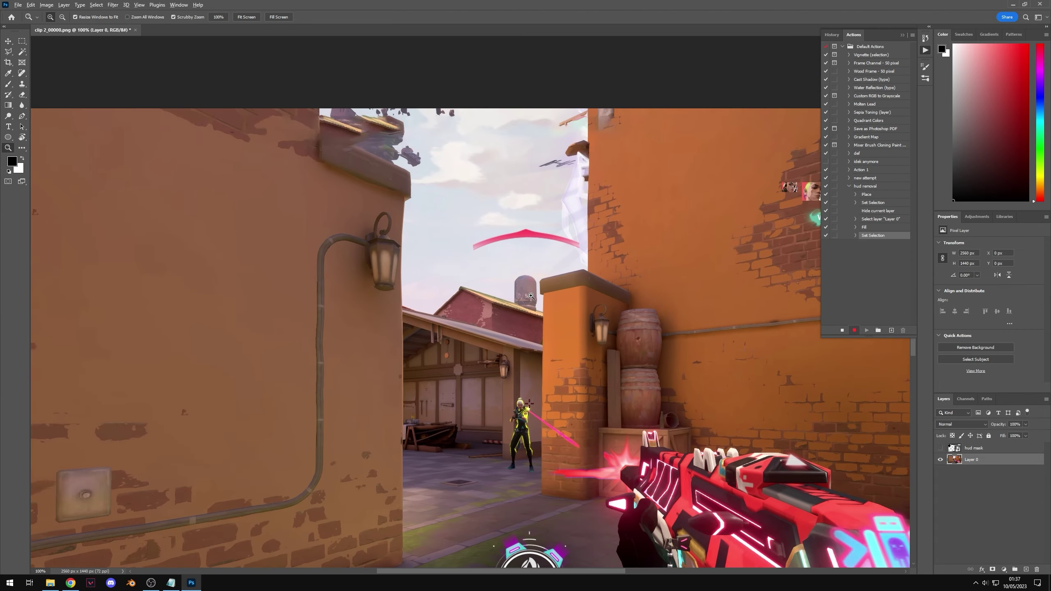
scroll(470, 210, up, 4)
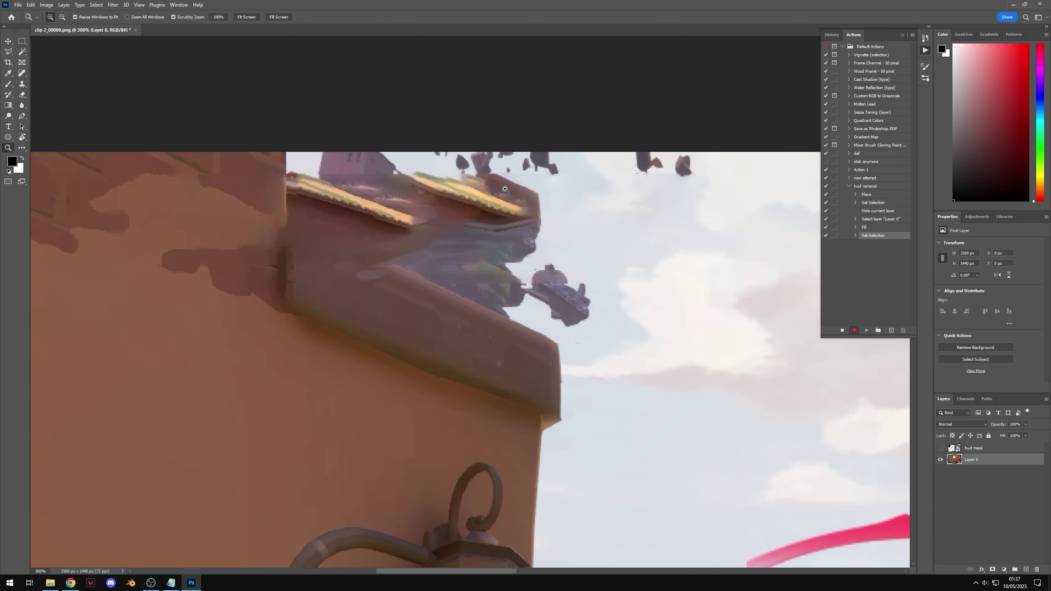
scroll(535, 225, down, 5)
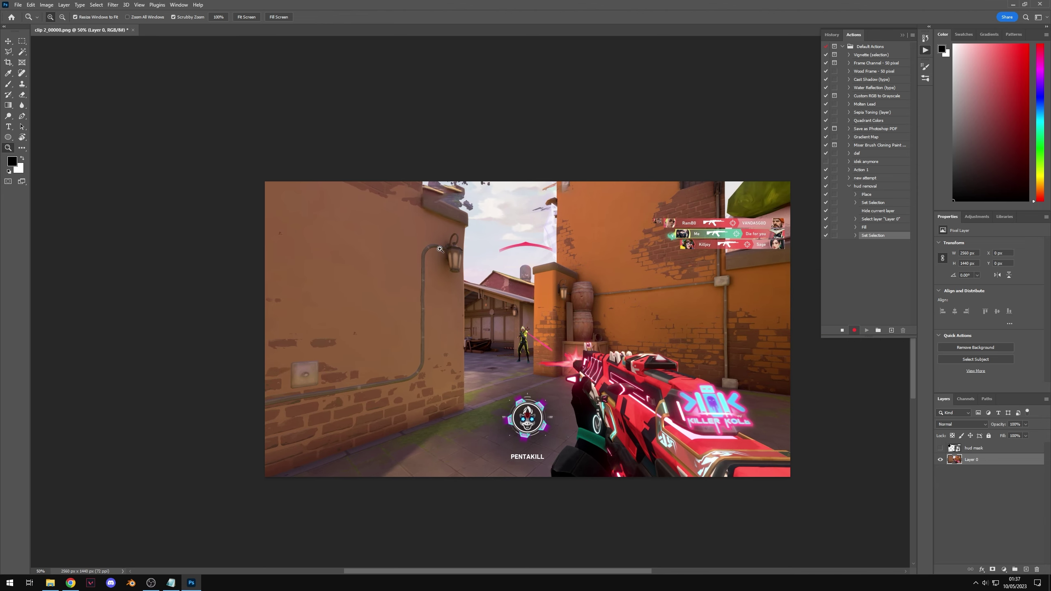
scroll(532, 338, up, 1)
drag(622, 234, 584, 214)
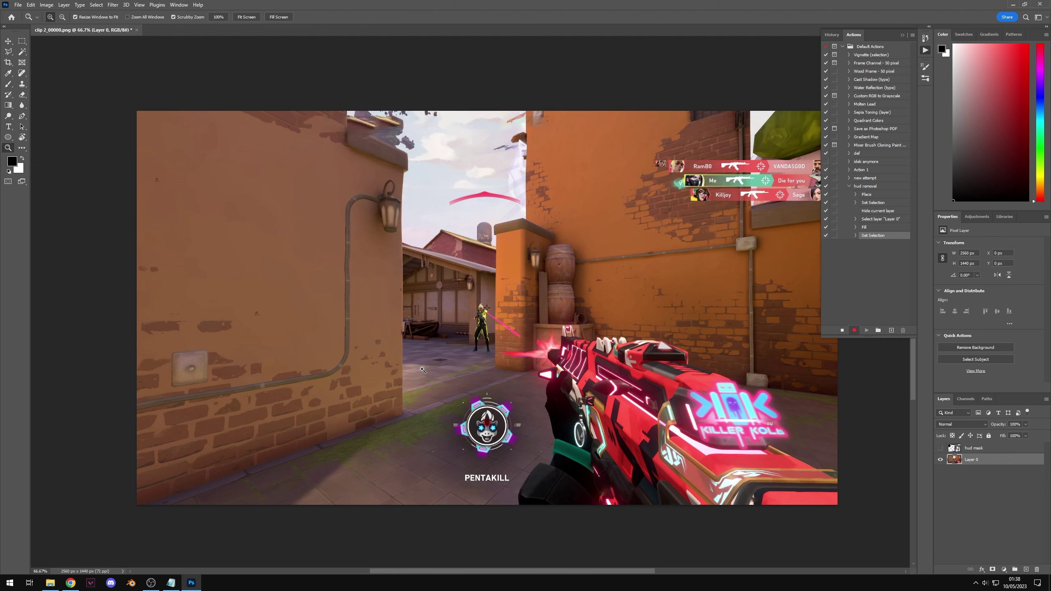
Save a PNG copy named test in the pngs folder with the large file size option, and stop recording the action.
click(17, 4)
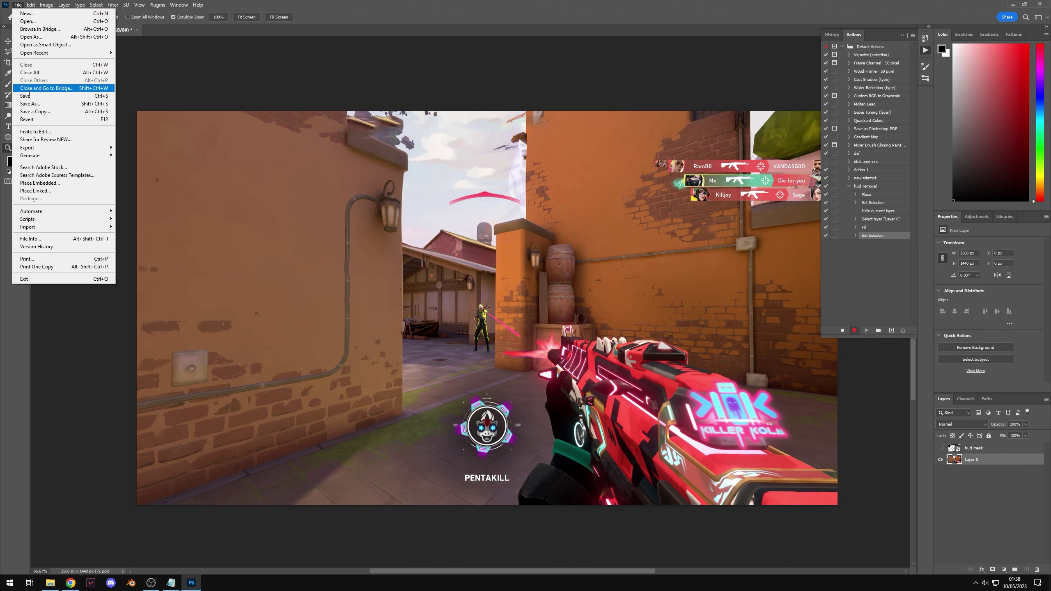
click(36, 112)
click(109, 263)
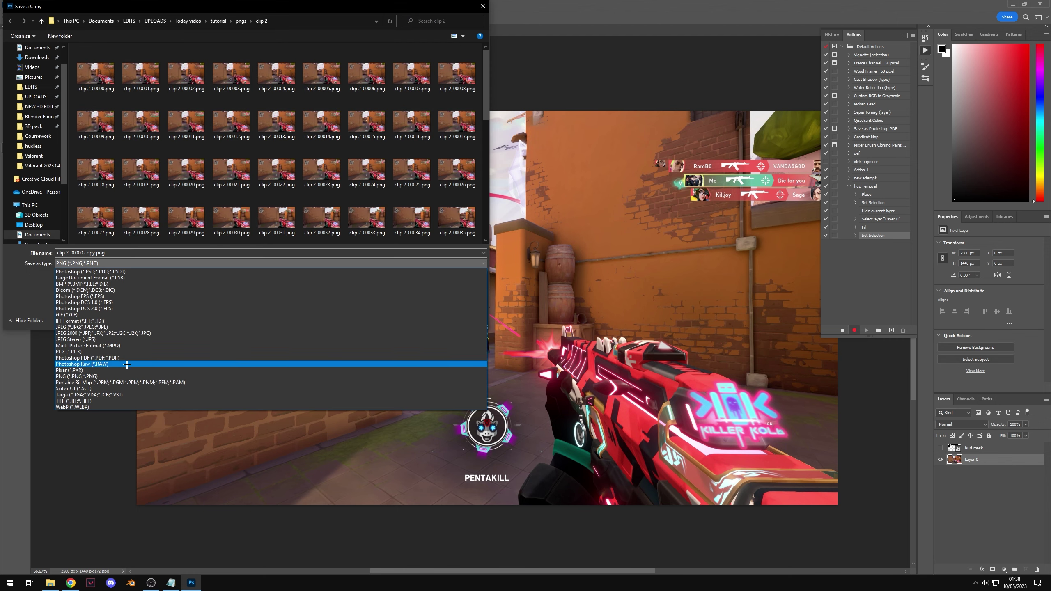
click(109, 375)
click(241, 20)
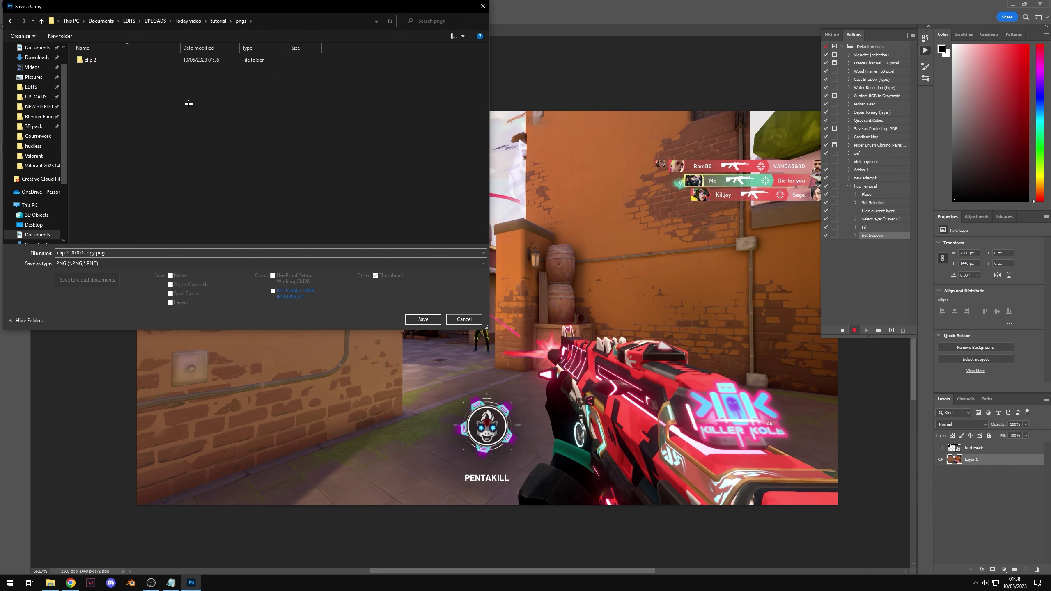
text(test)
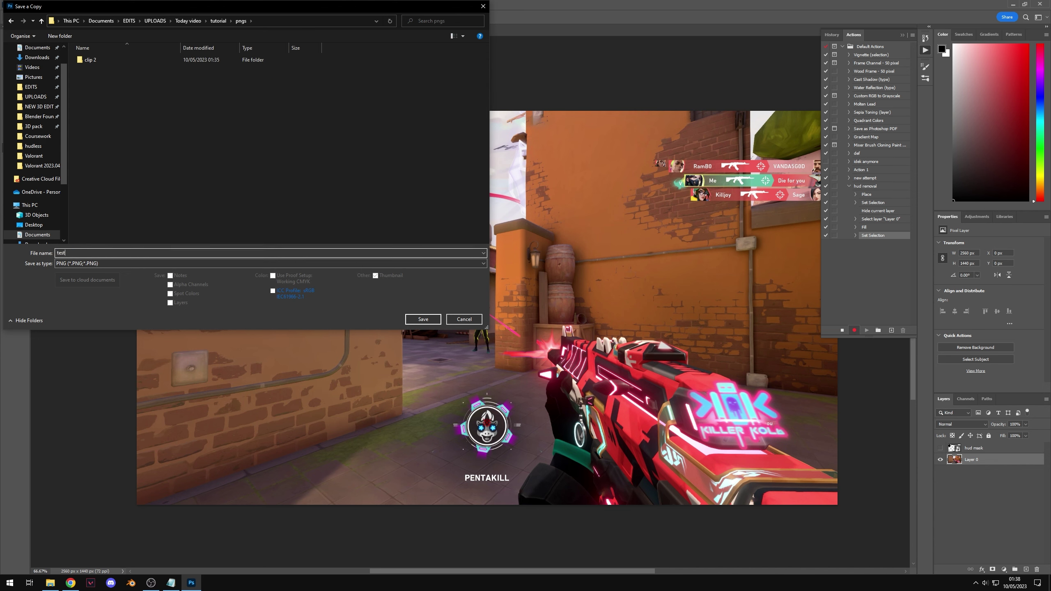
click(122, 264)
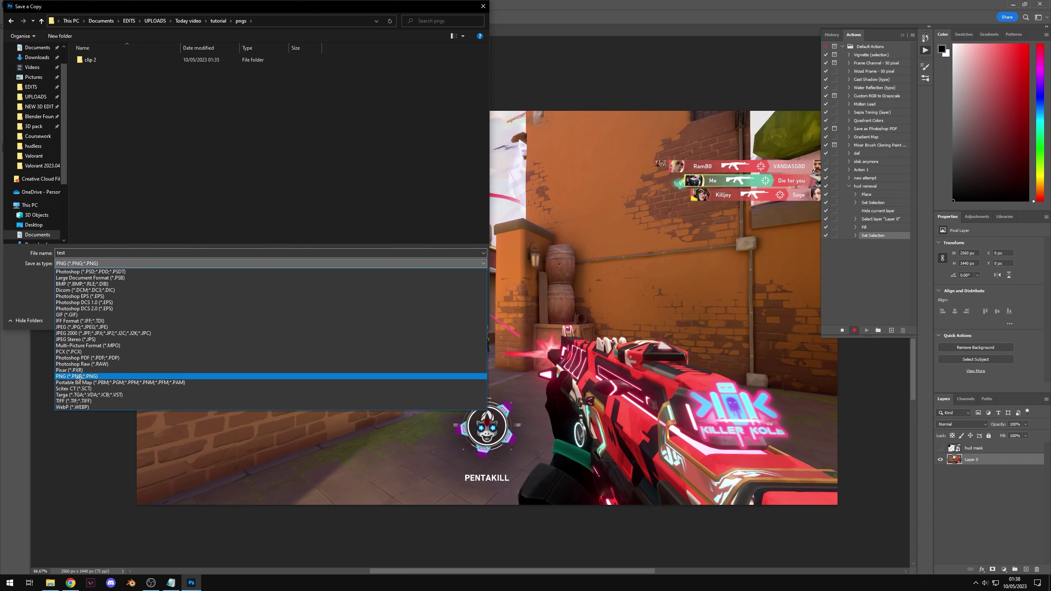
click(124, 378)
click(430, 321)
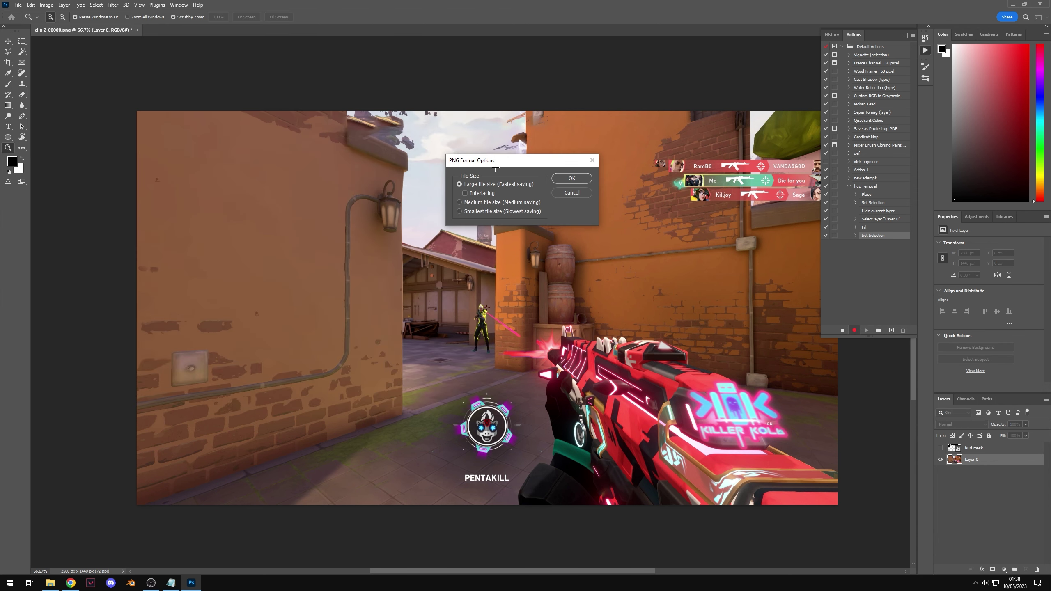
click(572, 179)
click(844, 331)
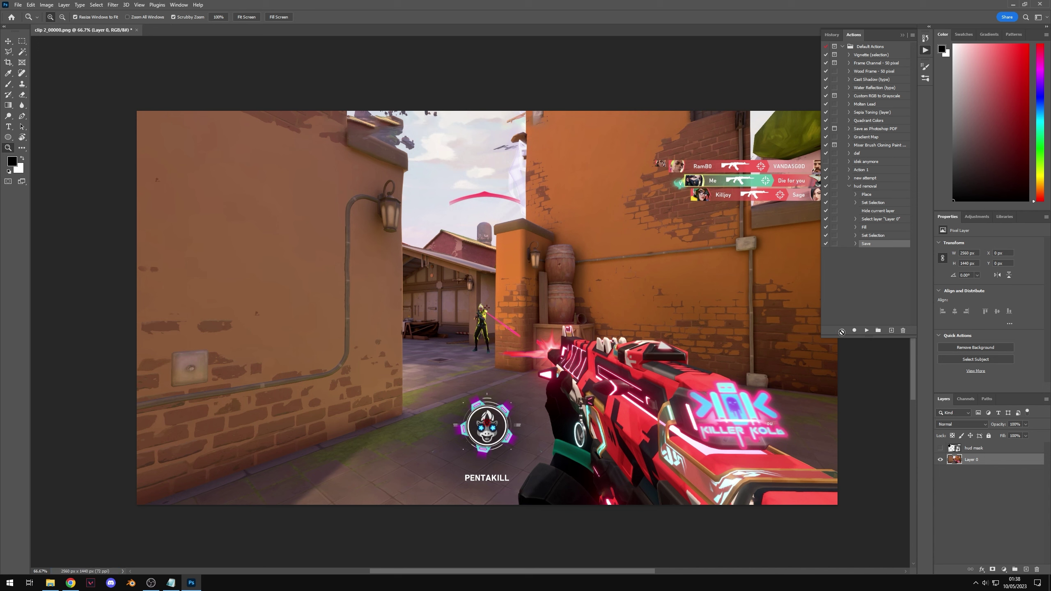
Review the recorded entries of the hud removal action in order, from Place through to Save.
click(874, 188)
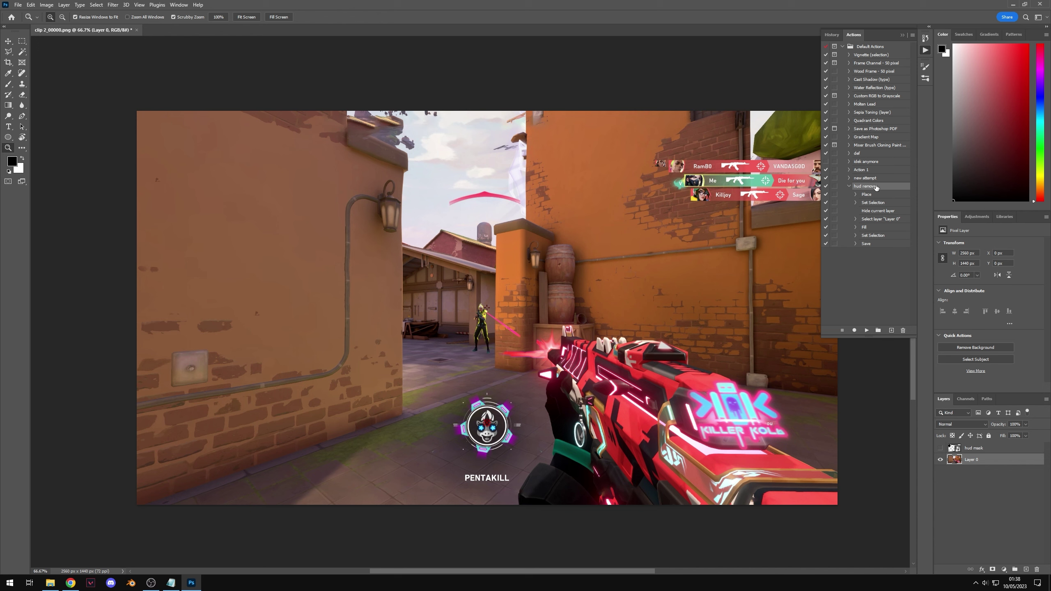
click(879, 195)
click(879, 204)
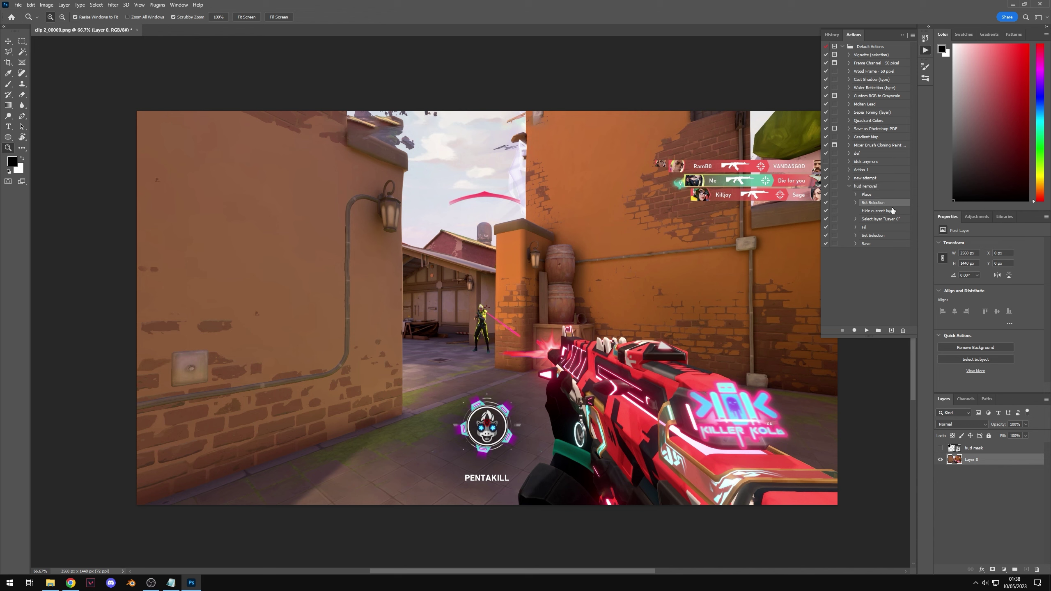
click(880, 212)
click(884, 219)
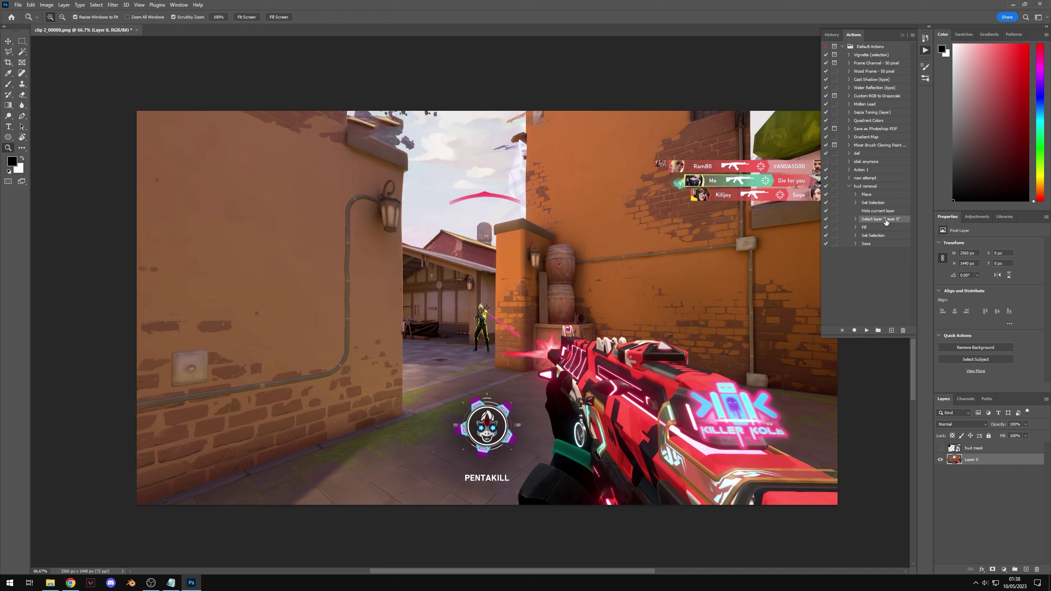
click(874, 227)
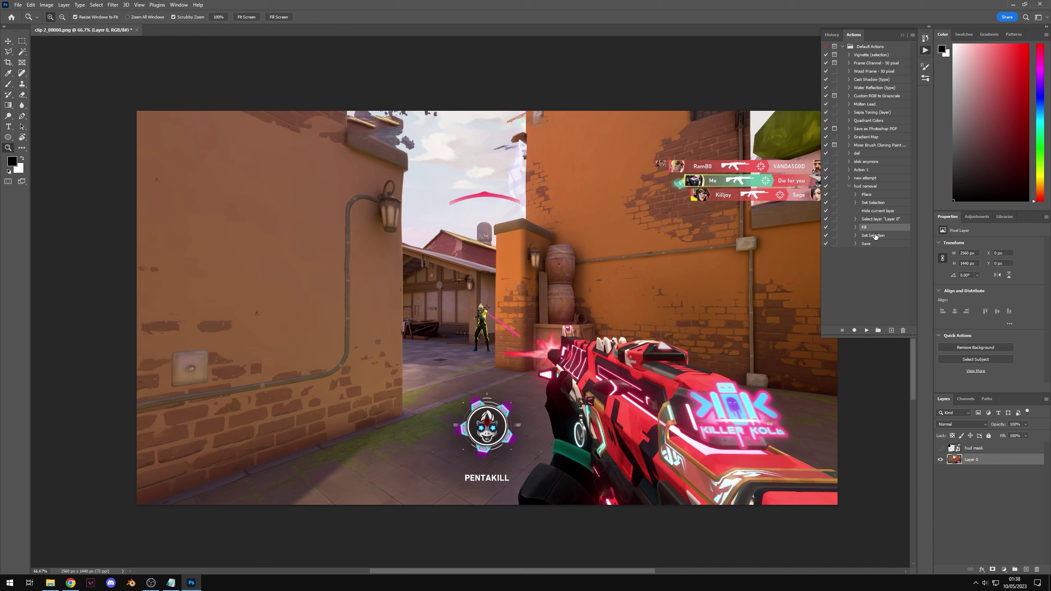
click(875, 236)
click(868, 244)
Close the frame without saving it, and set up a Batch that plays the hud removal action.
click(136, 30)
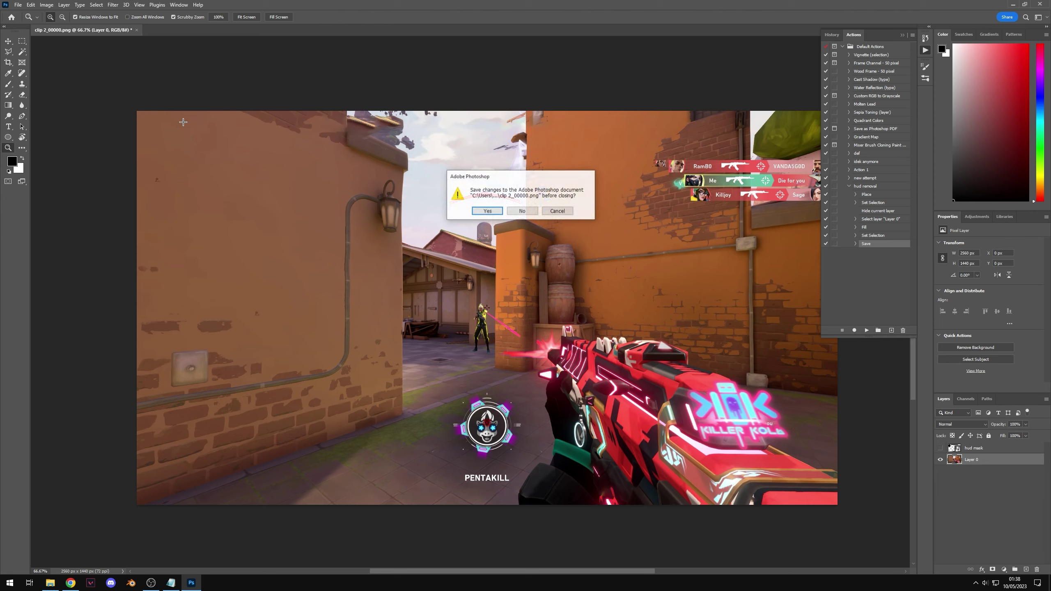
click(522, 210)
click(17, 5)
mouse_move(71, 210)
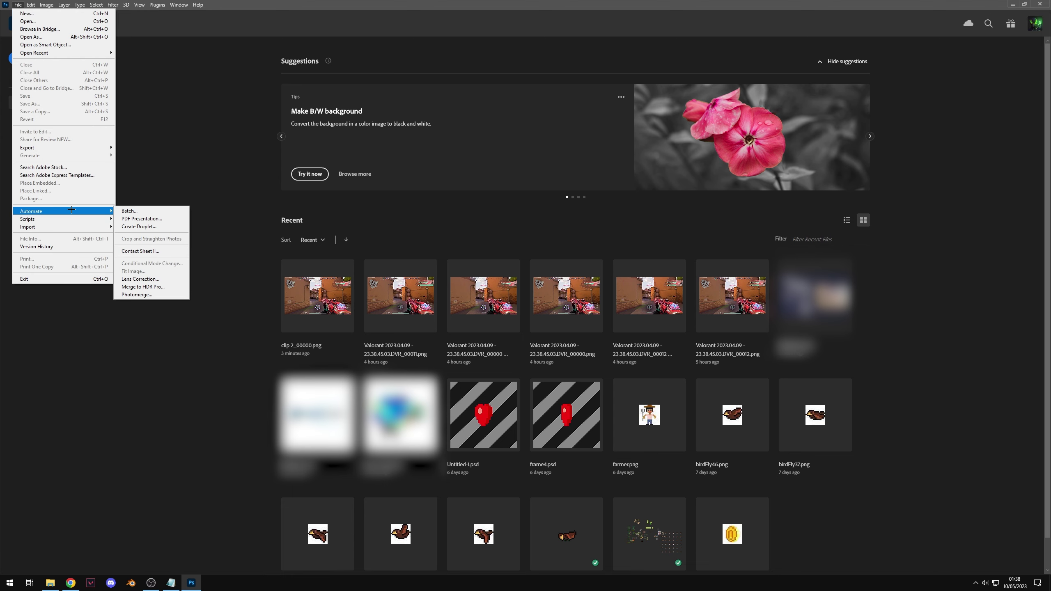
click(128, 211)
click(390, 161)
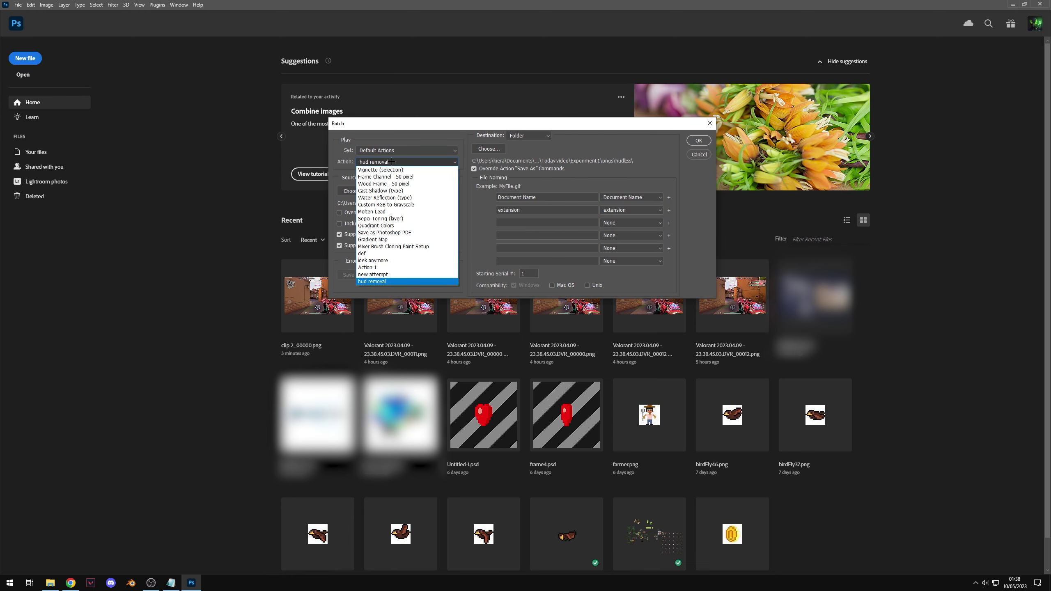
click(390, 164)
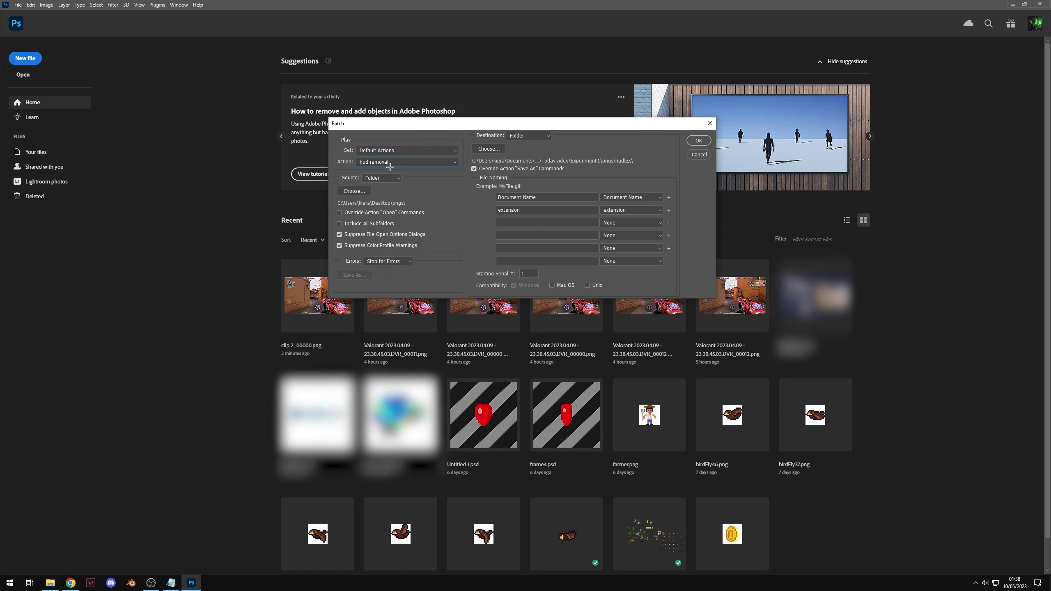
Set the batch source to the clip 2 folder inside the tutorial's pngs folder.
click(380, 178)
click(363, 177)
click(354, 191)
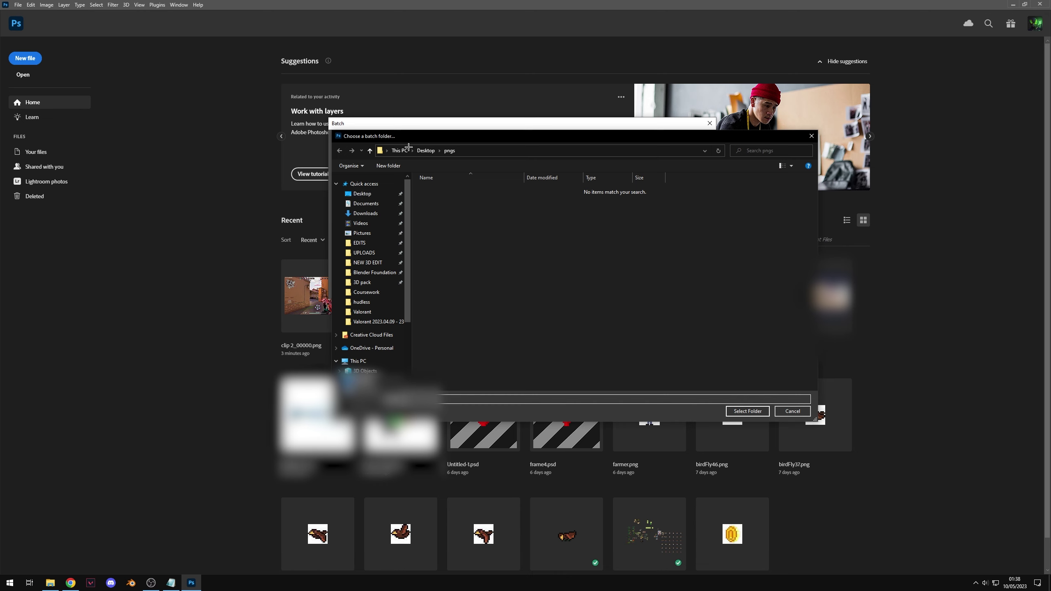
click(362, 302)
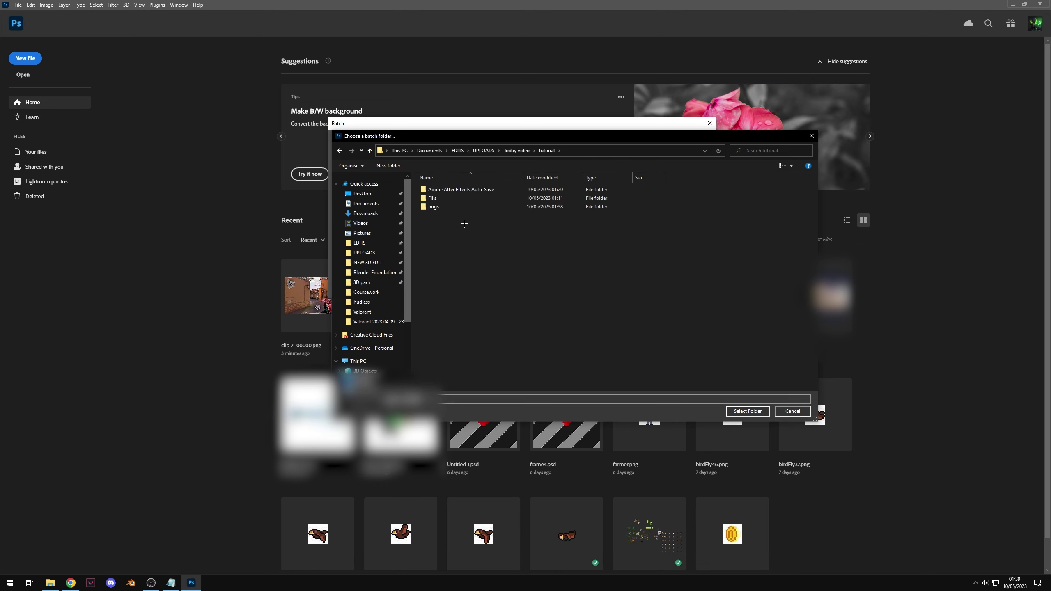
click(458, 208)
double_click(457, 209)
double_click(451, 190)
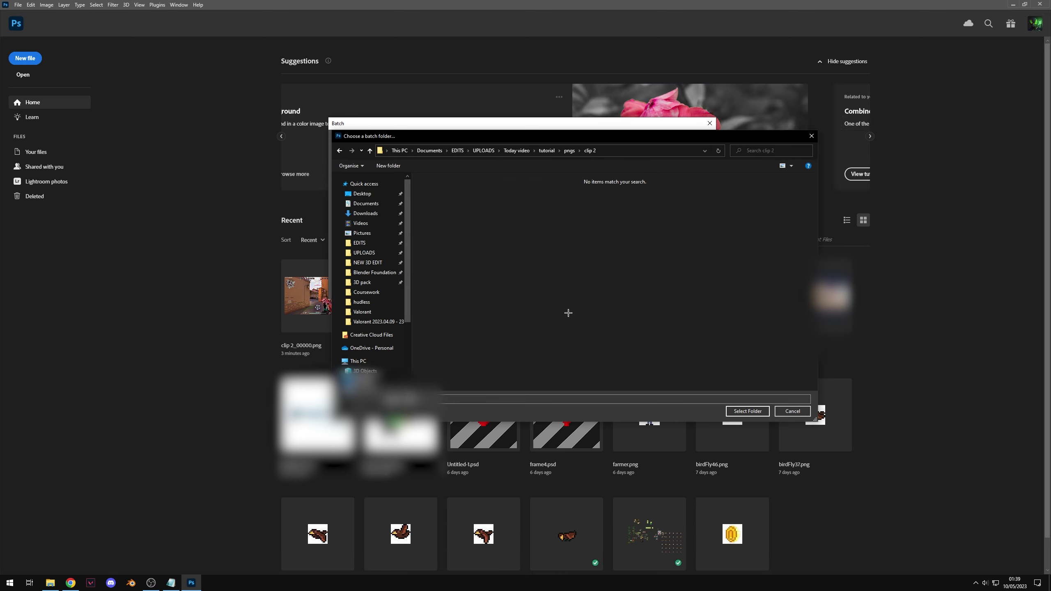
click(747, 411)
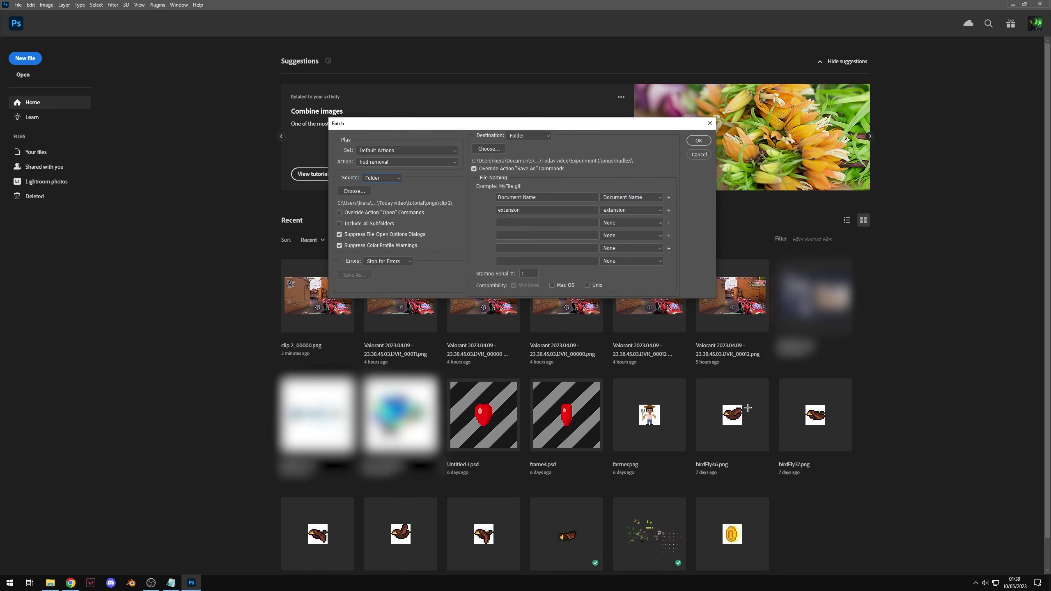
Keep file open dialogs and color profile warnings suppressed, with error handling at Stop for Errors.
click(339, 246)
click(339, 234)
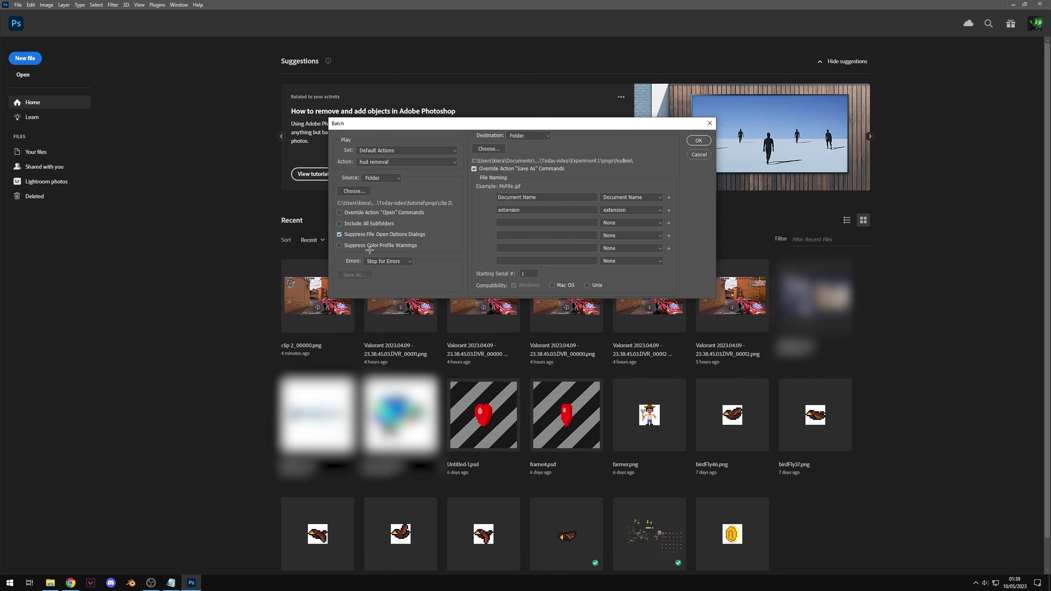
click(339, 245)
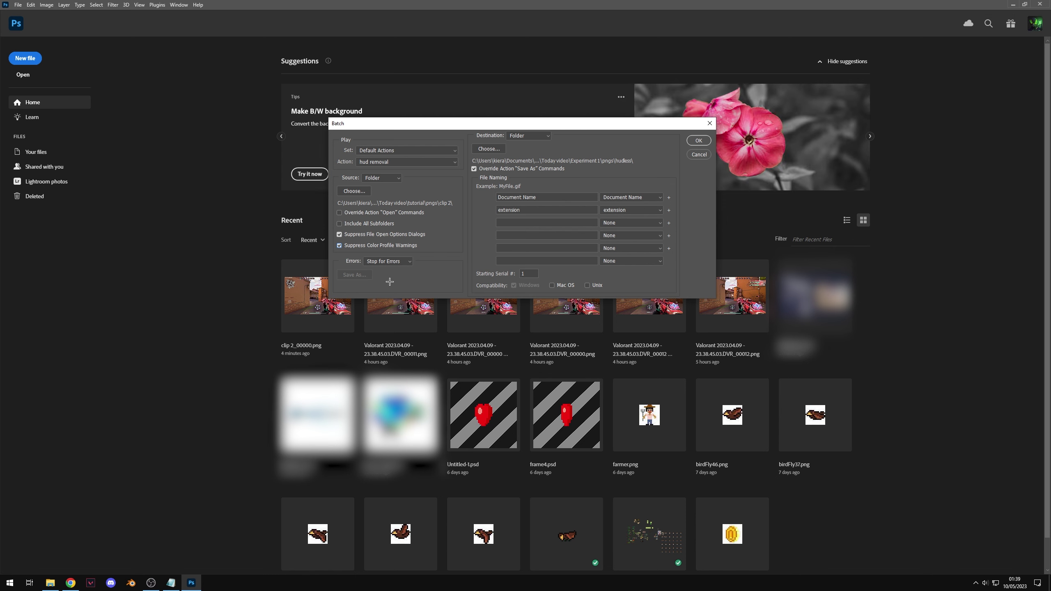
click(373, 261)
click(391, 268)
Create a folder named hudless inside the pngs folder and set it as the batch destination.
click(516, 135)
click(482, 137)
click(493, 148)
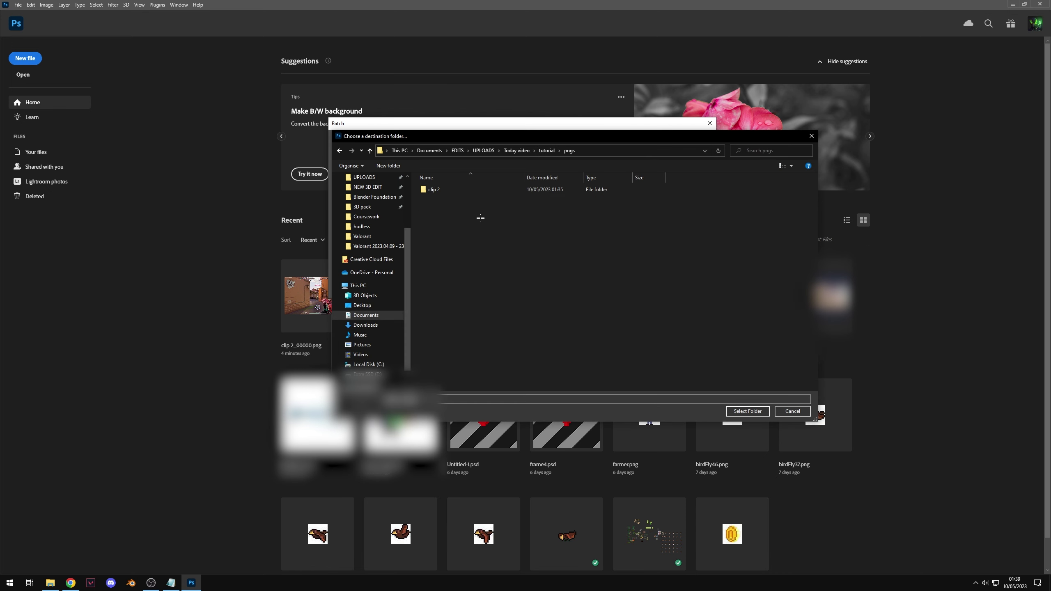
right_click(480, 217)
mouse_move(521, 342)
click(675, 342)
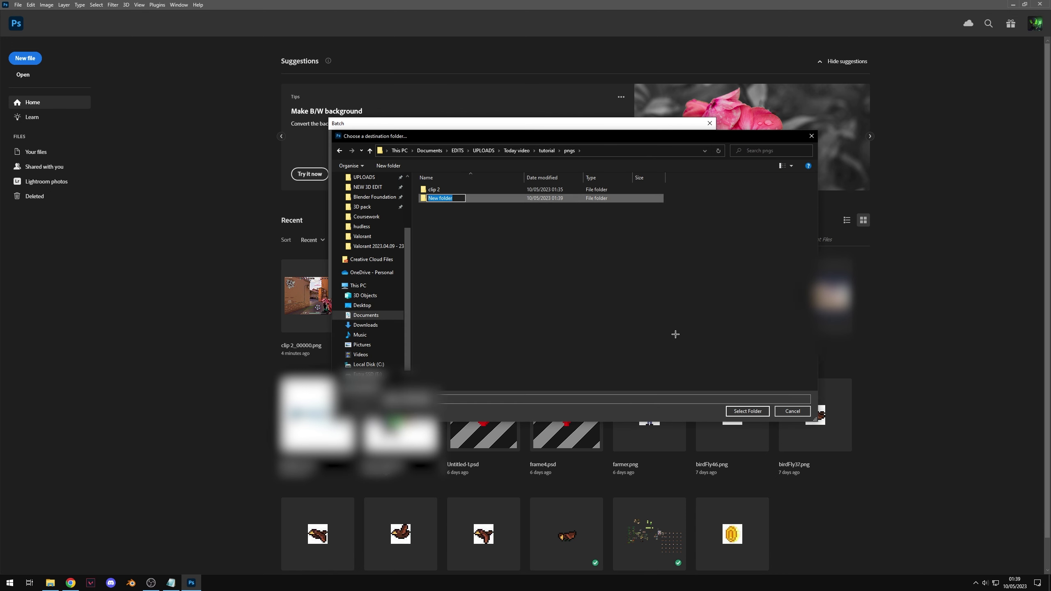
text(hudless)
key(Return)
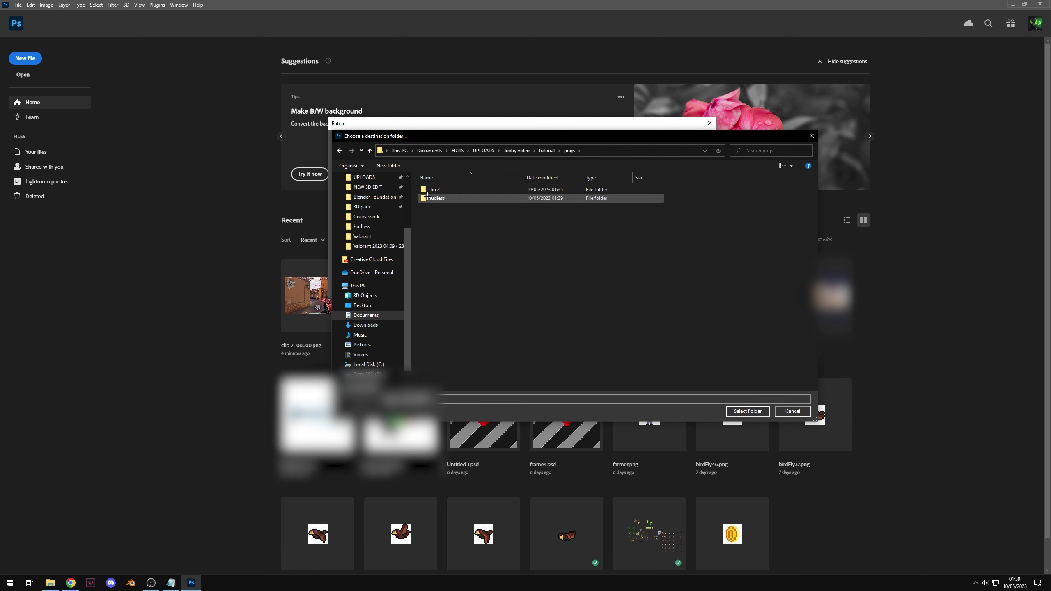
double_click(459, 198)
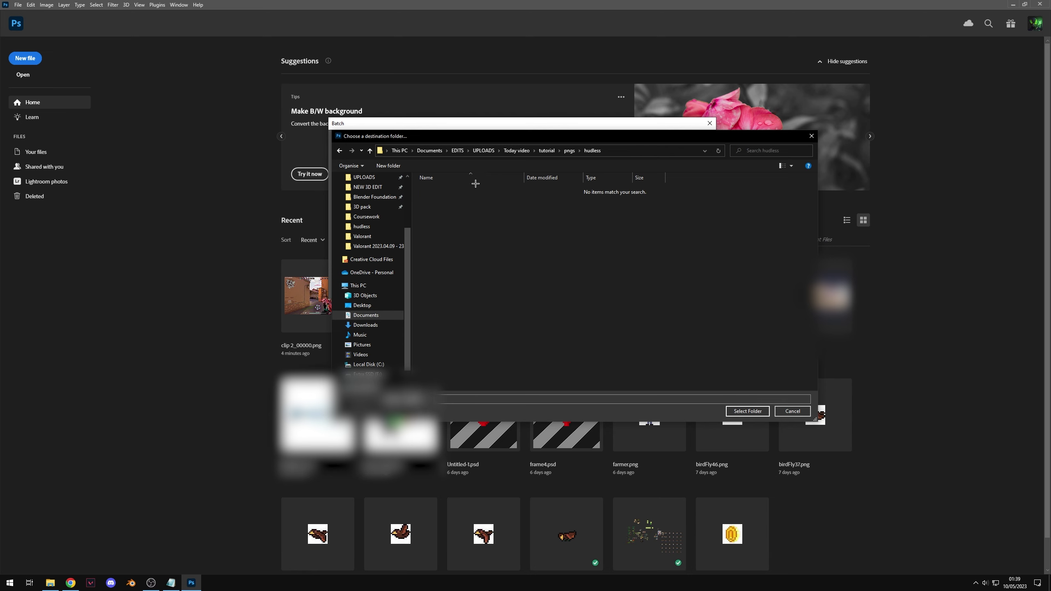
click(748, 411)
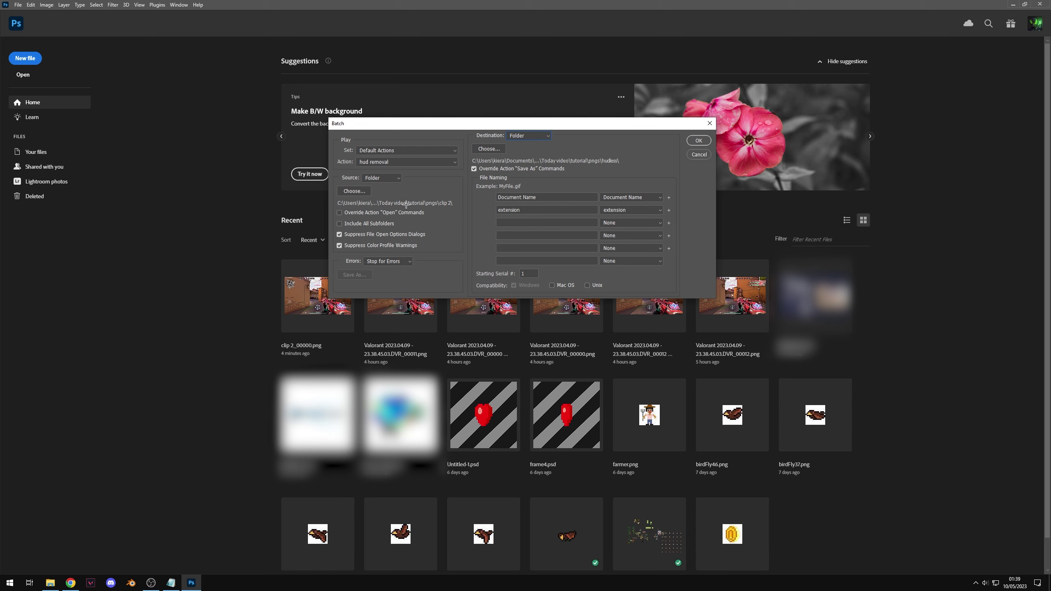
Try to run the batch on the clip 2 frames, and stop it at the first frame.
key(Return)
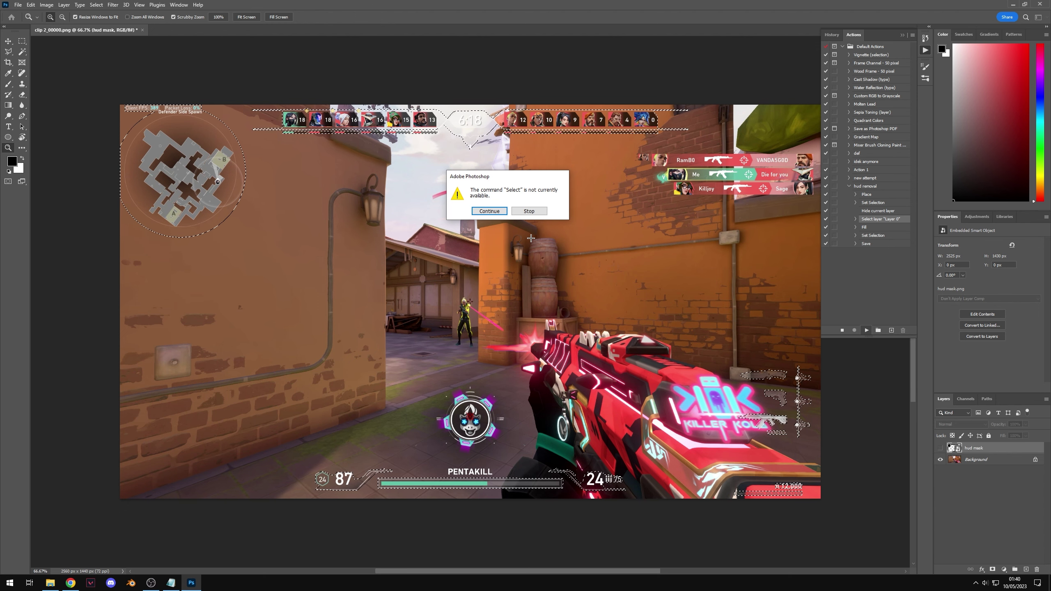
click(529, 211)
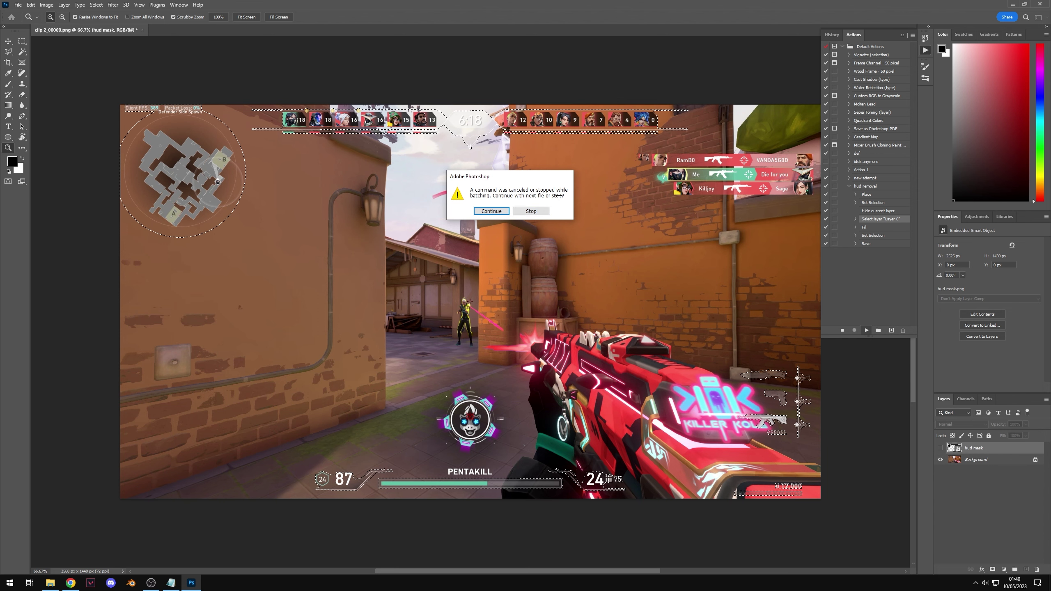
click(536, 211)
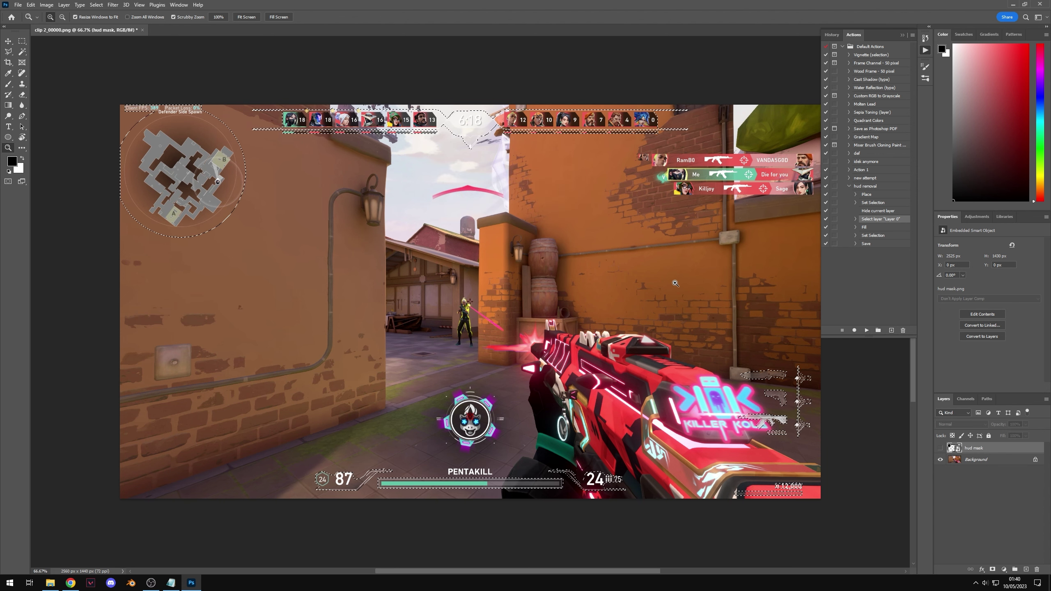
Delete the Select layer "Layer 0" entry from the hud removal action.
click(861, 278)
click(883, 223)
click(902, 331)
key(Return)
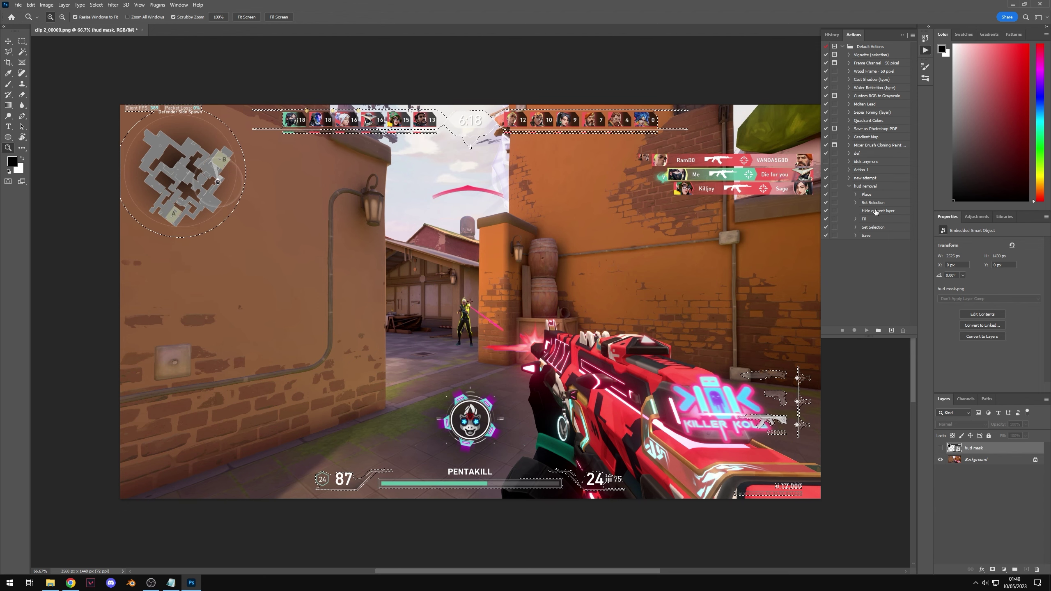
Record unlocking the Background layer directly after the action's Hide current layer entry, and stop recording.
click(876, 211)
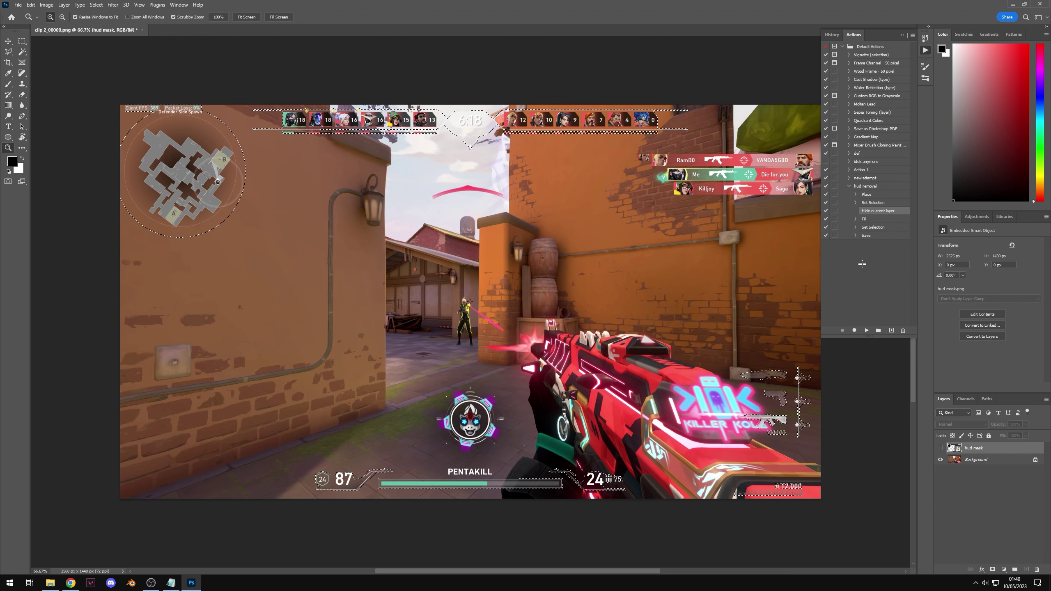
click(1036, 461)
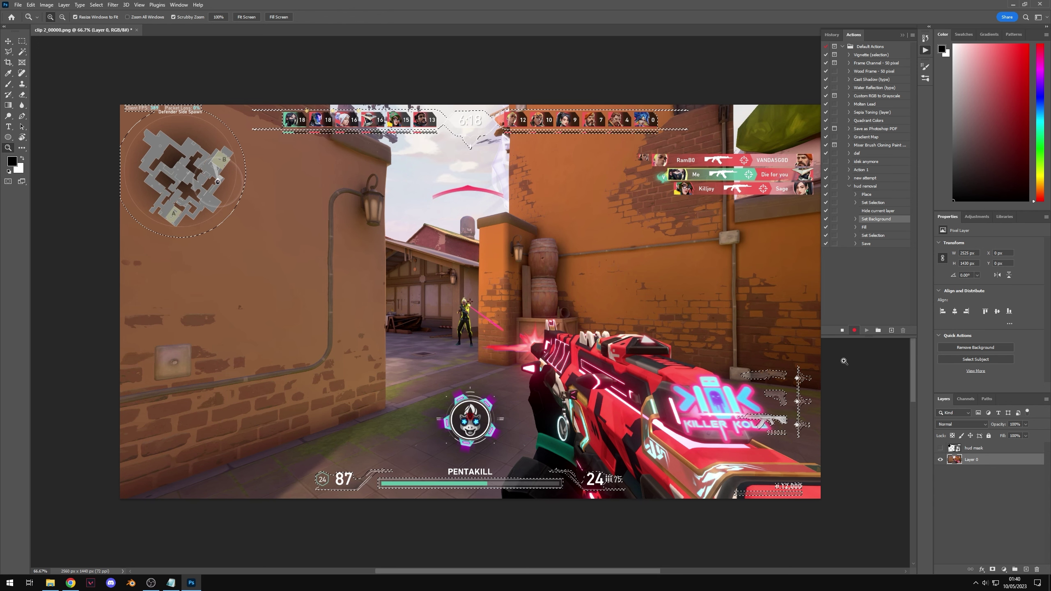
click(841, 330)
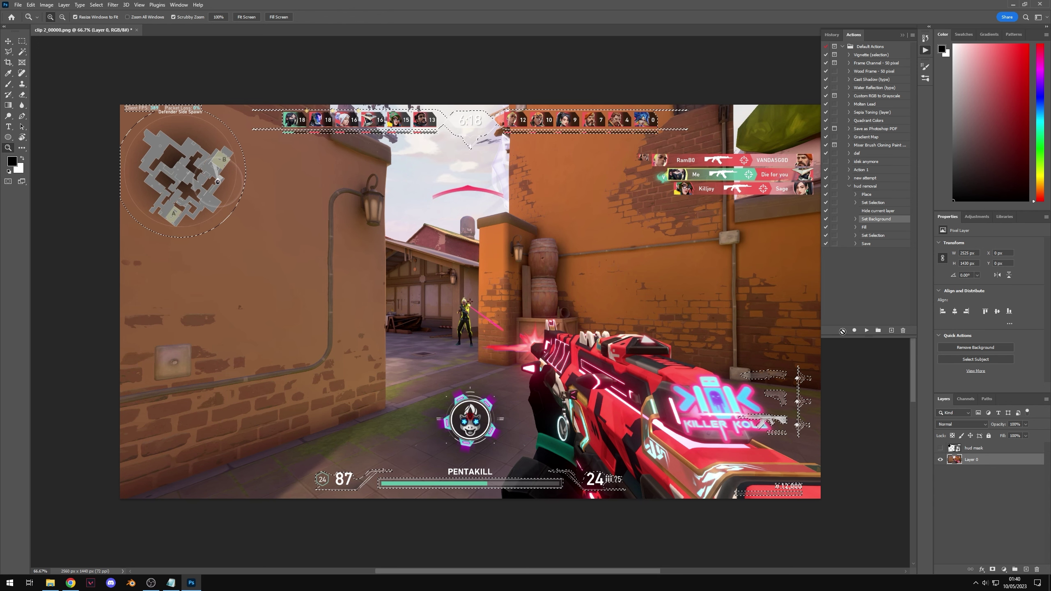
Review the revised action's entries from Place to Set Background.
click(877, 195)
click(882, 204)
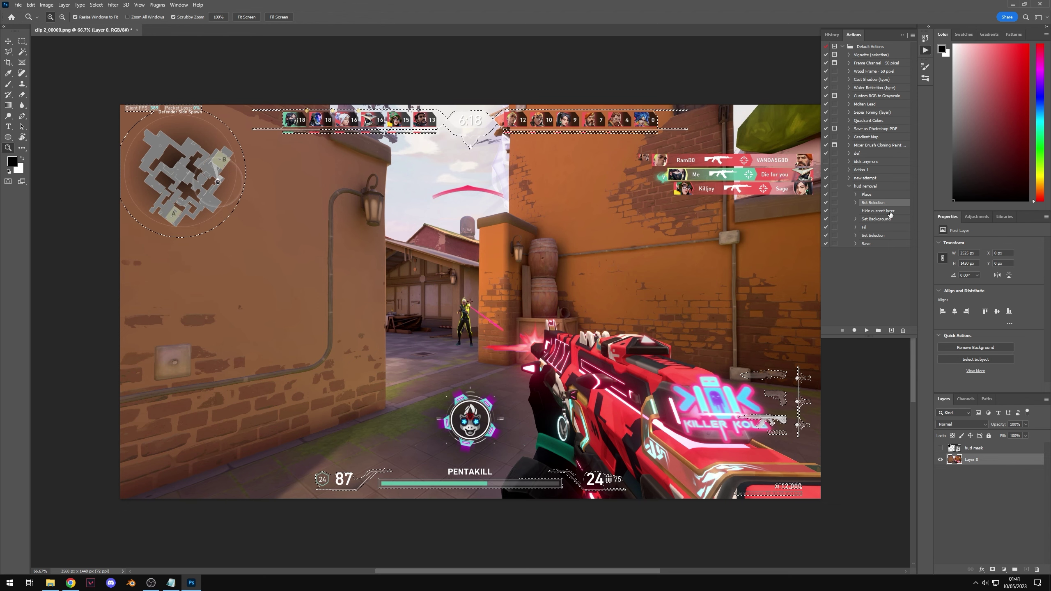
click(889, 212)
click(884, 219)
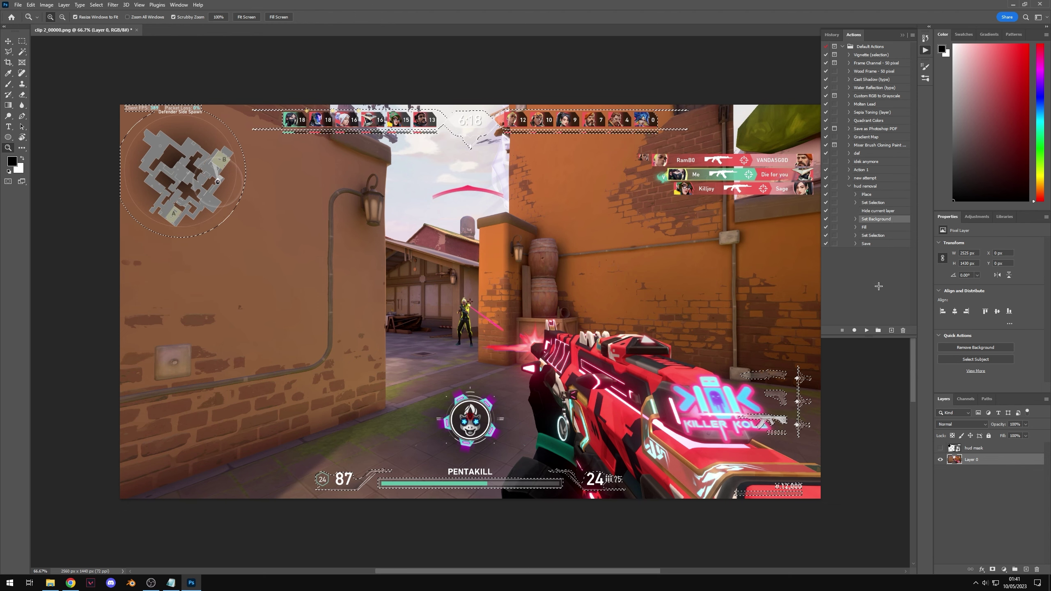
Close clip 2_00000.png without saving and run the batch with the revised hud removal action on the clip 2 frames.
key(ctrl+w)
click(521, 210)
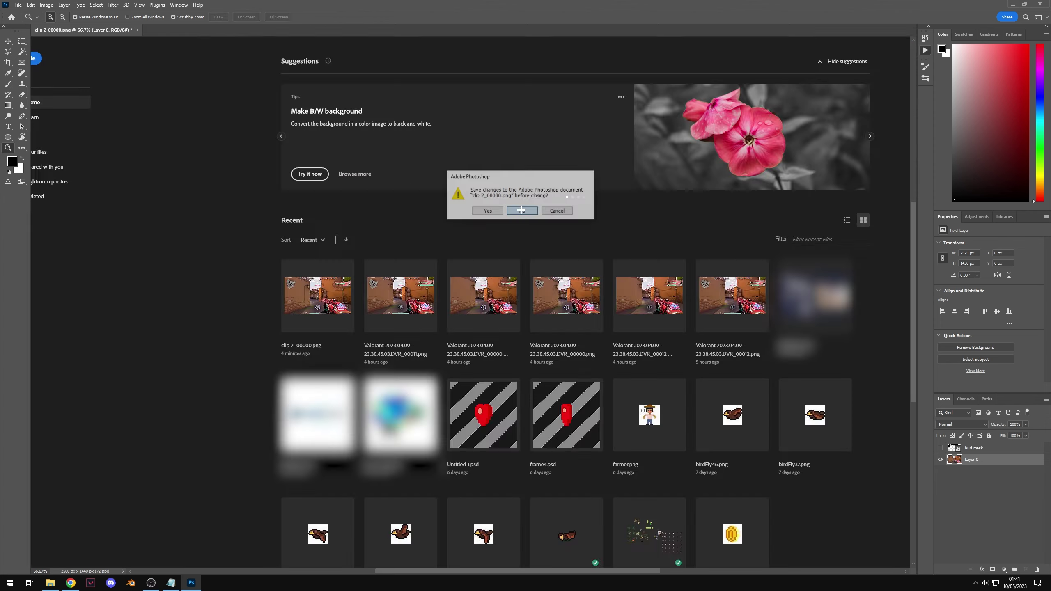
click(18, 4)
mouse_move(62, 211)
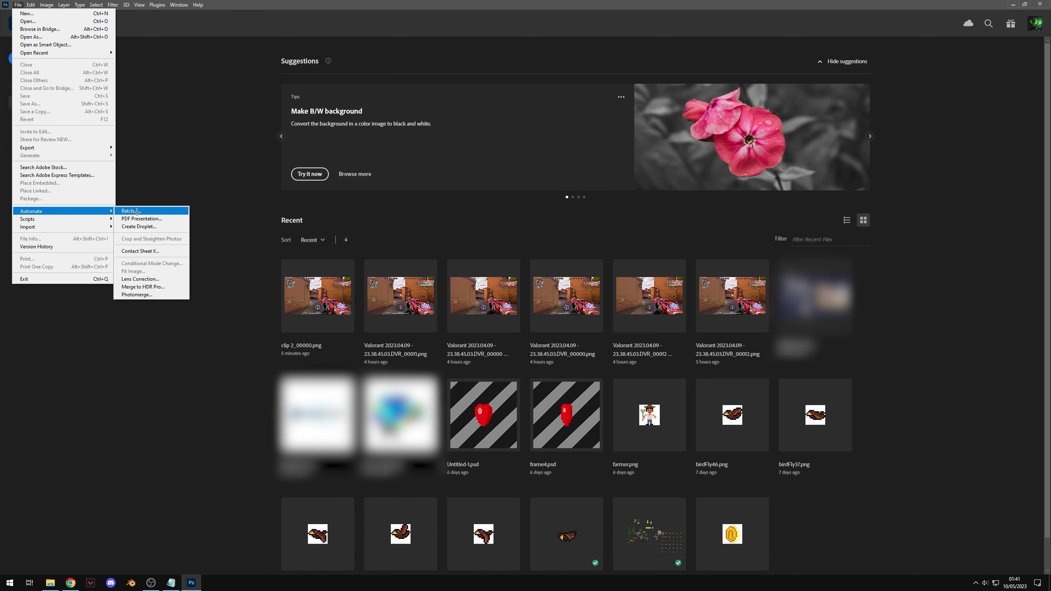
click(137, 212)
click(697, 141)
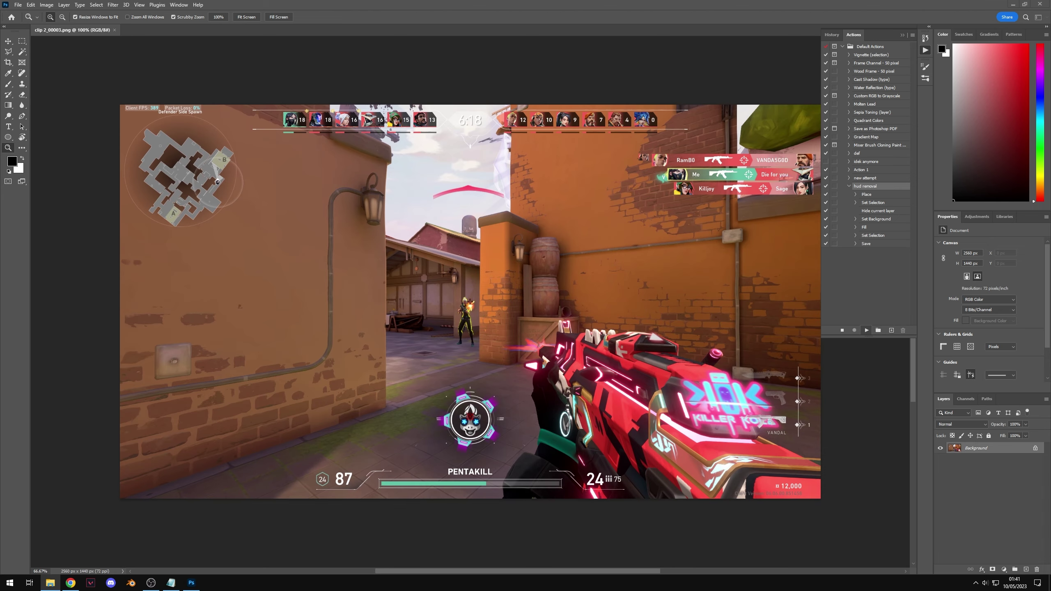
Check the first processed frames in the hudless folder, from clip 2_00000.png onward, in the image viewer.
key(alt+Tab)
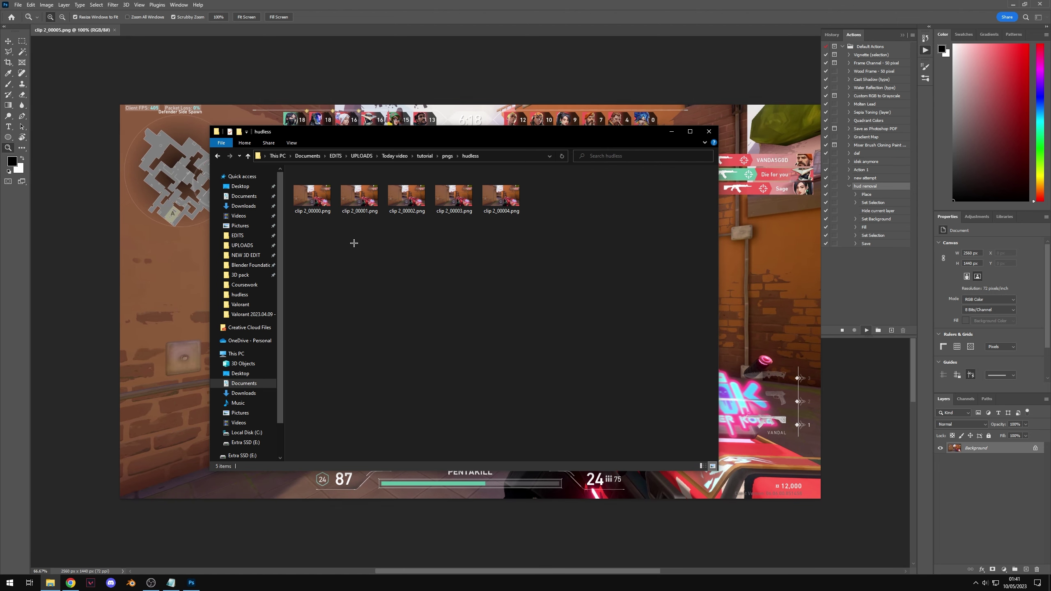
double_click(312, 197)
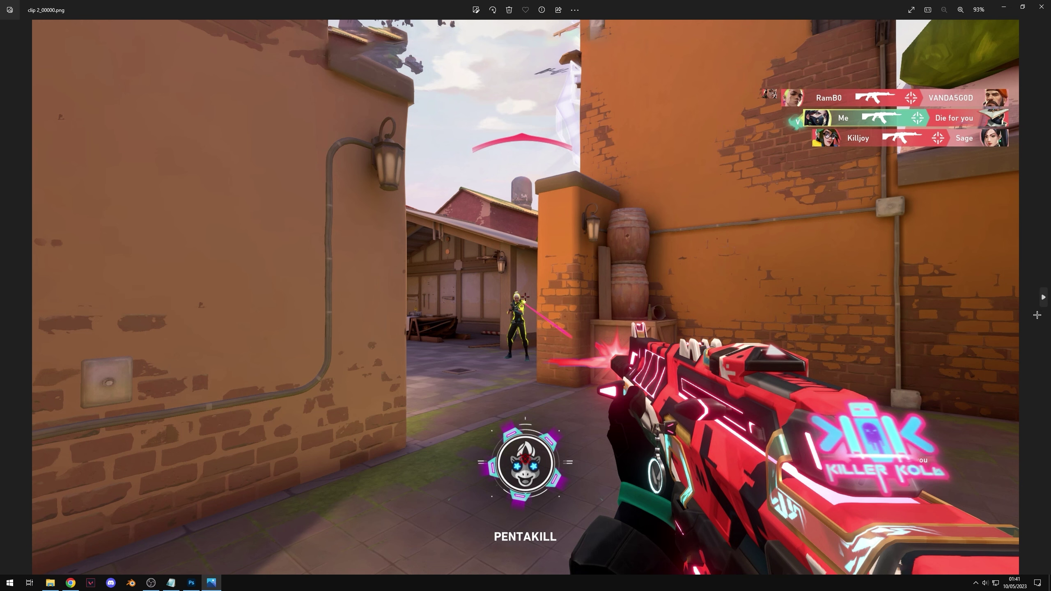
click(1043, 298)
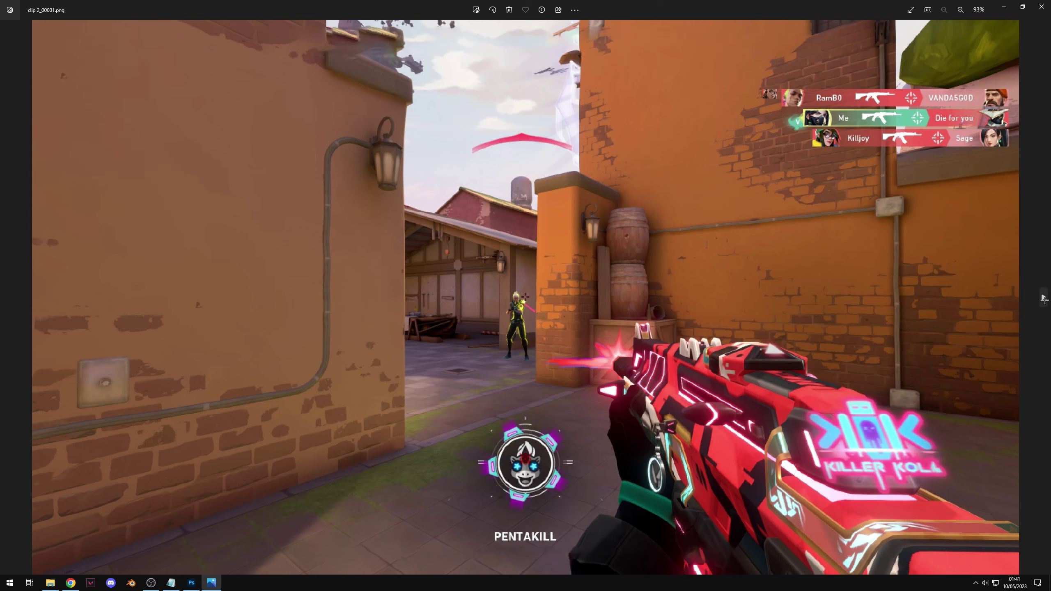
click(1043, 298)
click(1043, 298)
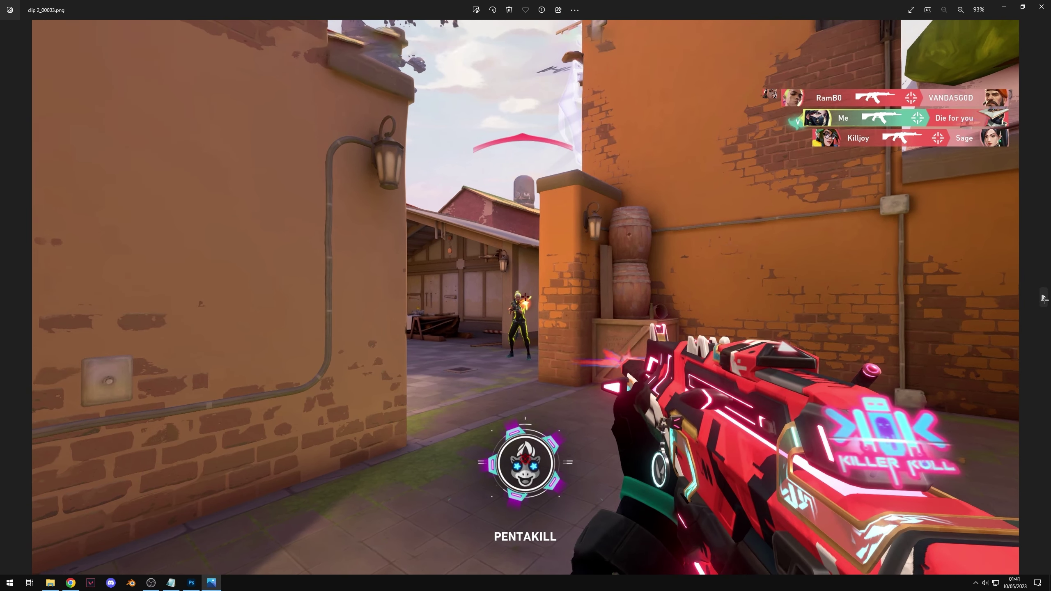
click(1043, 298)
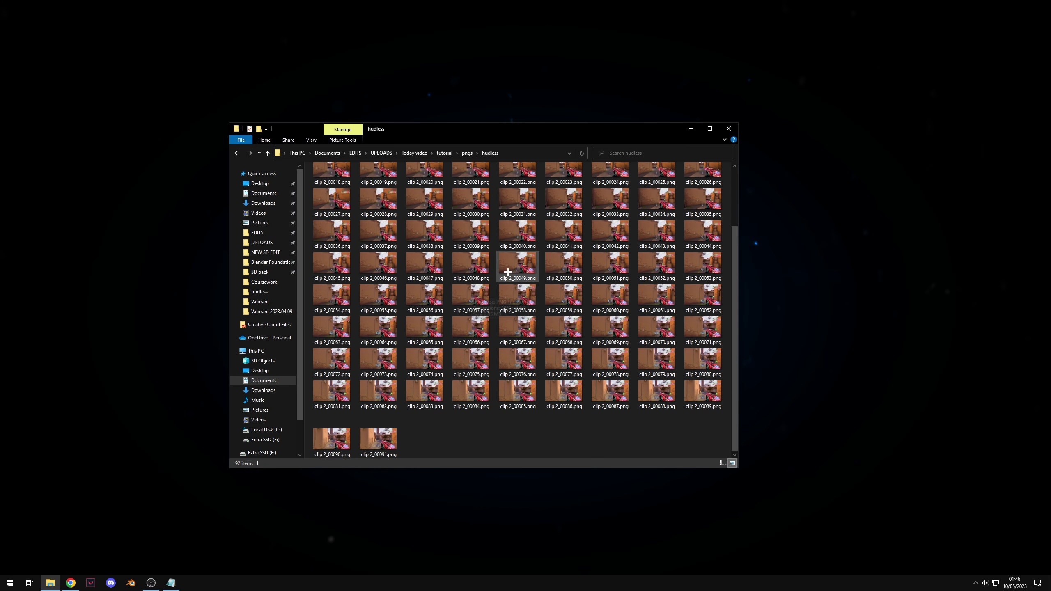
Page through the finished batch output in the hudless folder from clip 2_00000.png to clip 2_00032.png, and close the image viewer.
double_click(331, 177)
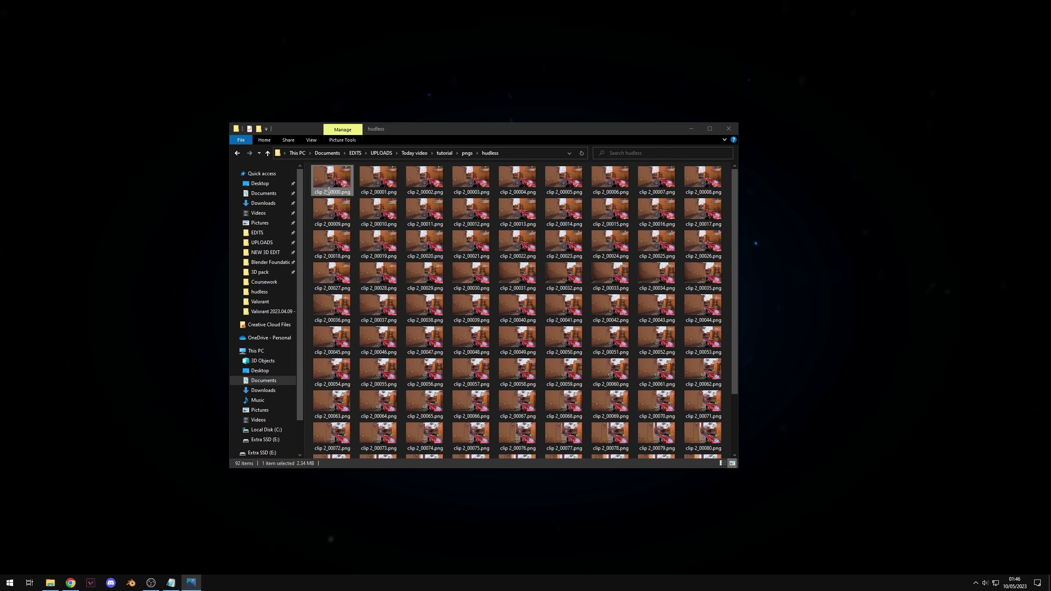
click(1043, 297)
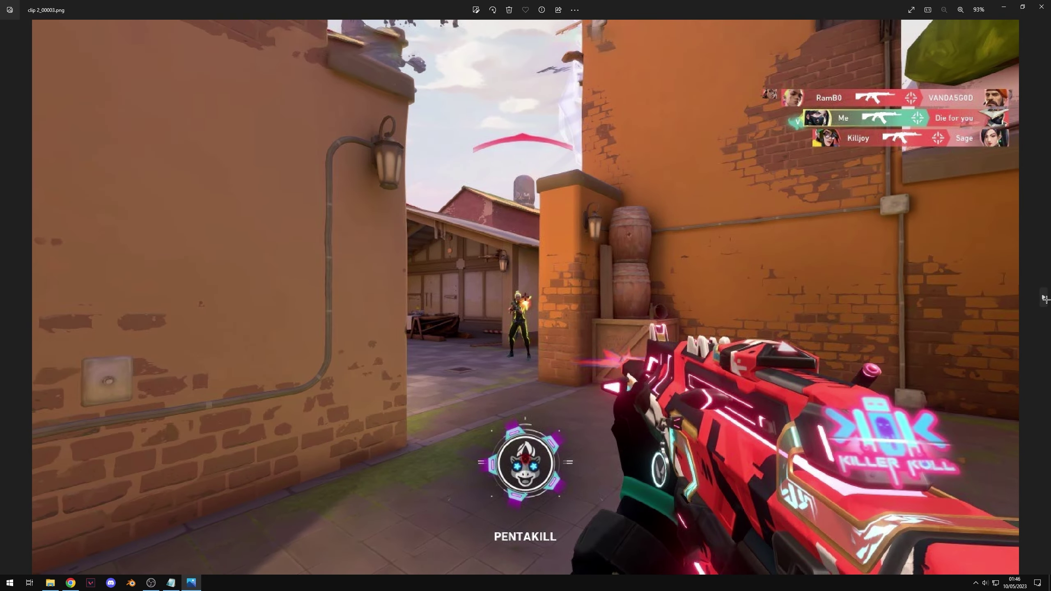
click(1043, 298)
click(1043, 298)
click(1044, 298)
click(1043, 298)
click(1044, 298)
click(1044, 298)
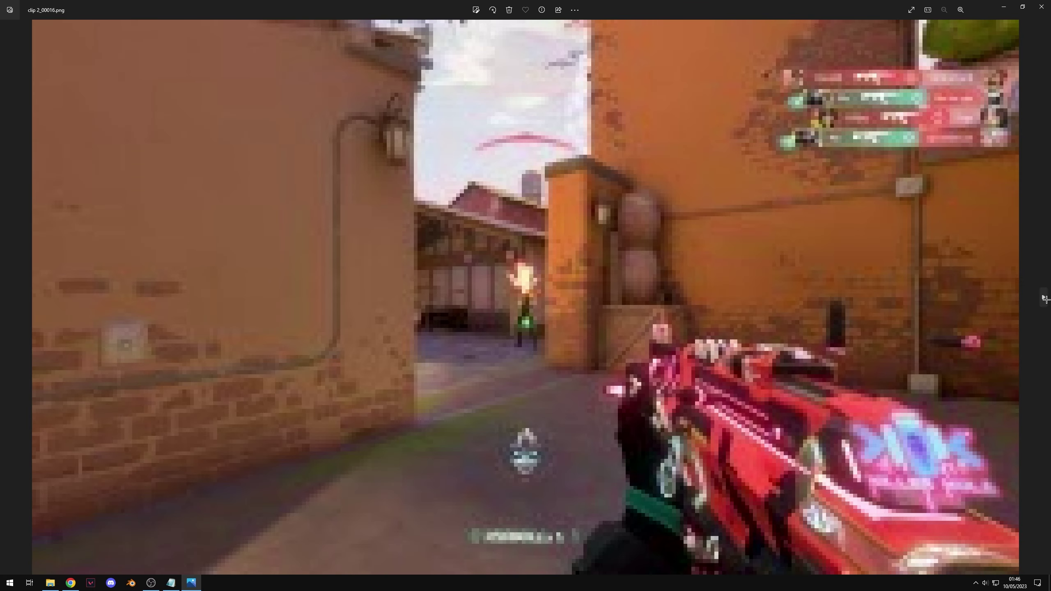
click(1043, 298)
click(1044, 298)
click(1044, 298)
click(1044, 298)
click(1044, 298)
click(1044, 298)
click(1044, 298)
click(1043, 298)
click(1044, 298)
click(1044, 298)
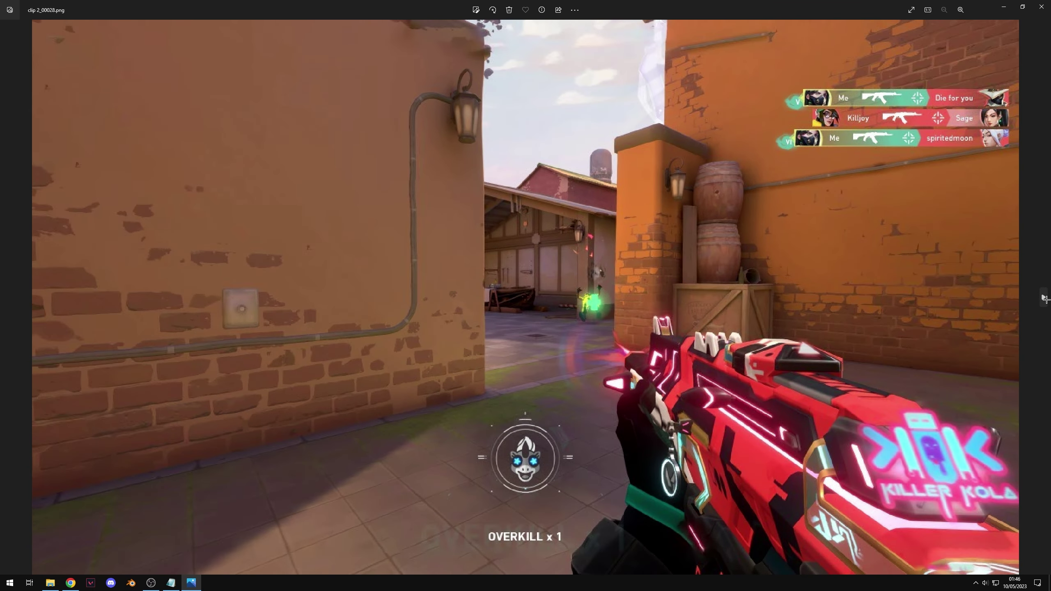
click(1044, 298)
click(1044, 298)
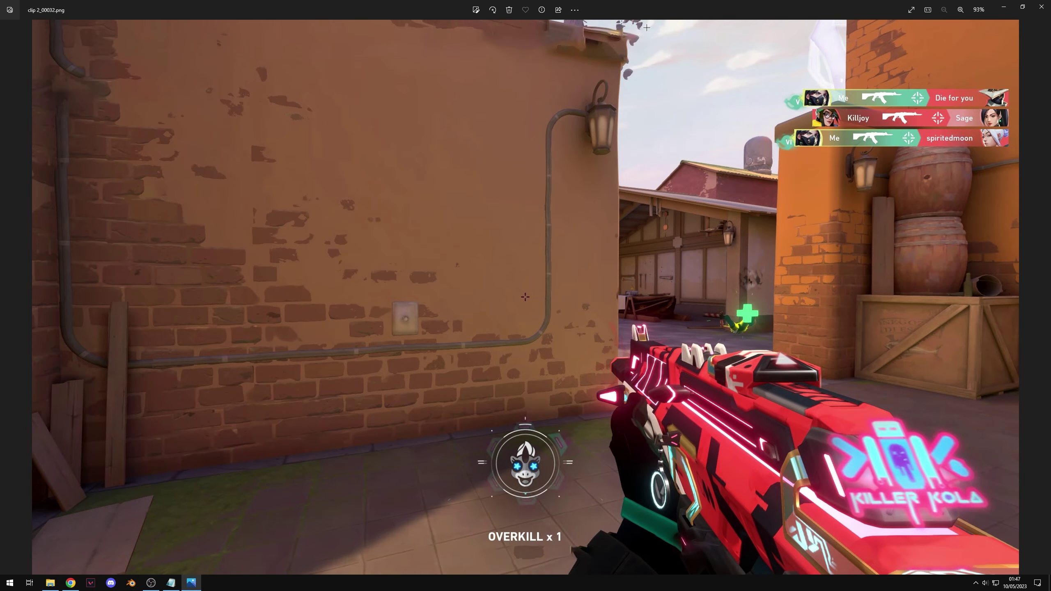
click(1042, 7)
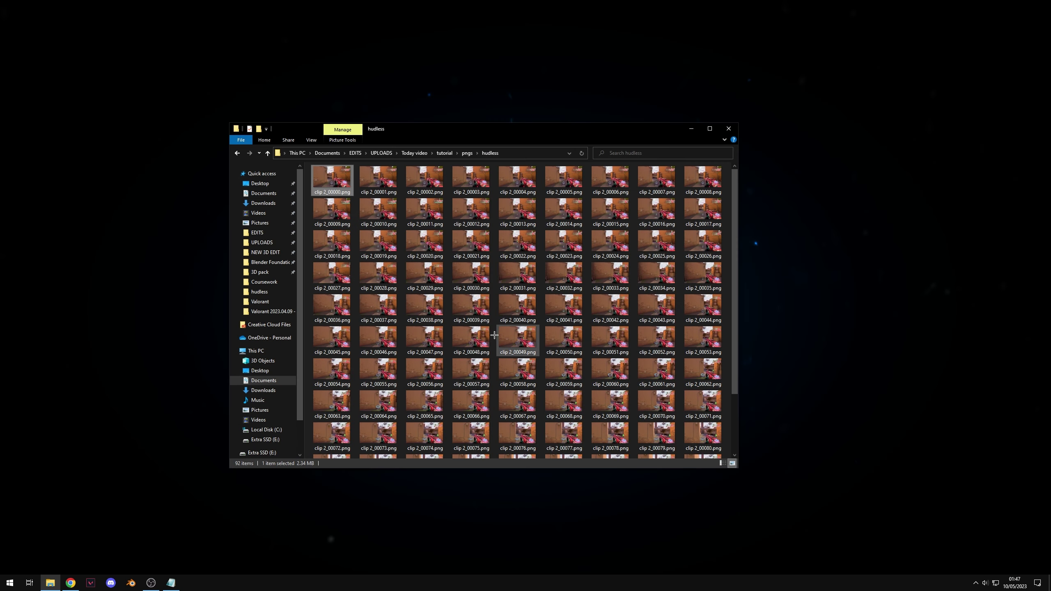
Open Premiere Pro and create a new project named Untitled in the Today video folder.
click(118, 360)
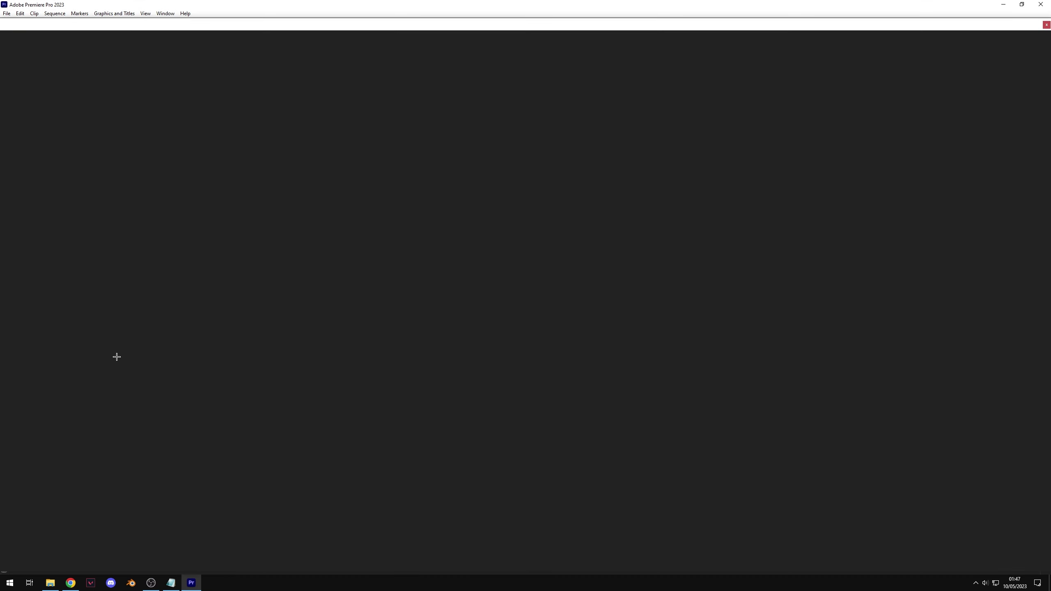
key(ctrl+alt+n)
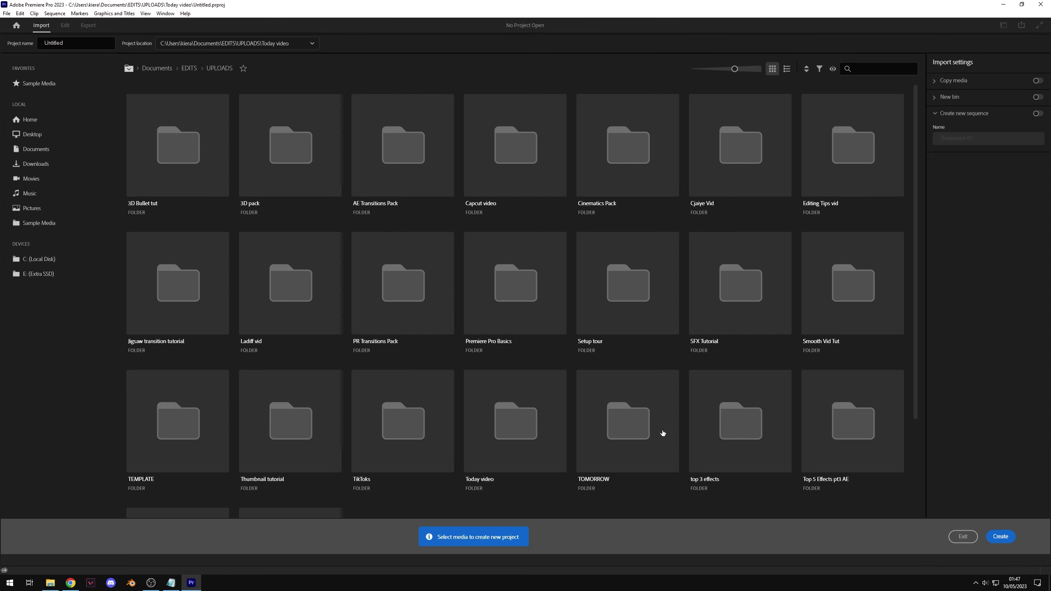
key(Return)
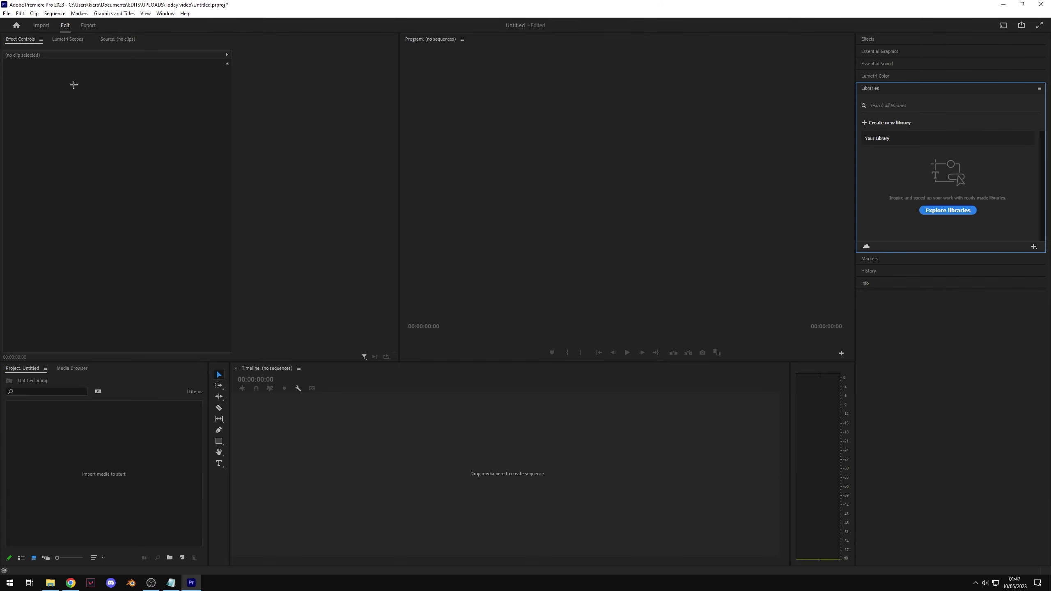
Import the frames starting with clip 2_00000.png from Today video\tutorial\pngs\hudless as an image sequence.
click(7, 14)
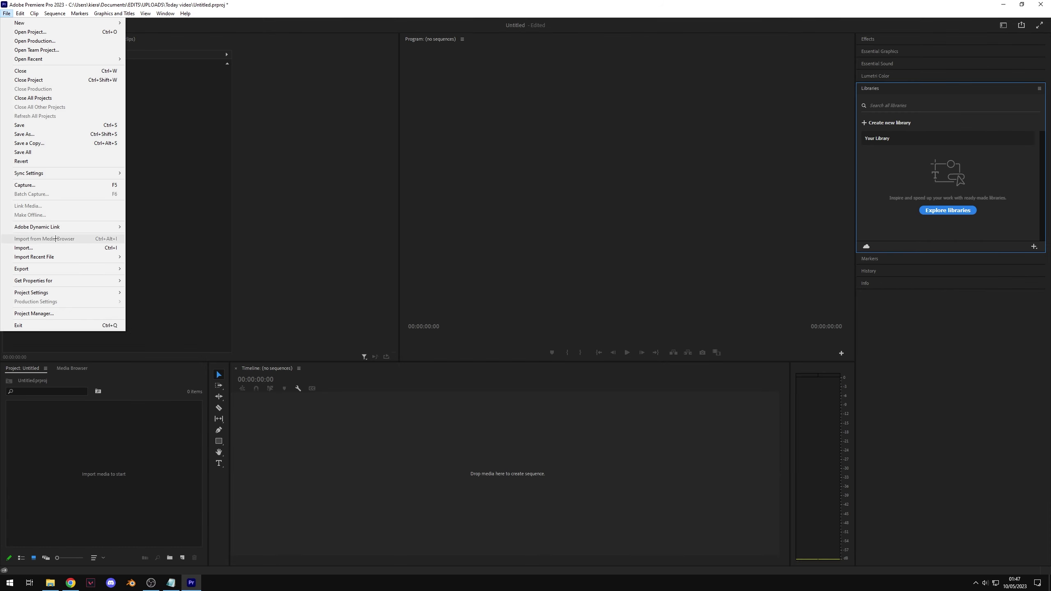
click(24, 247)
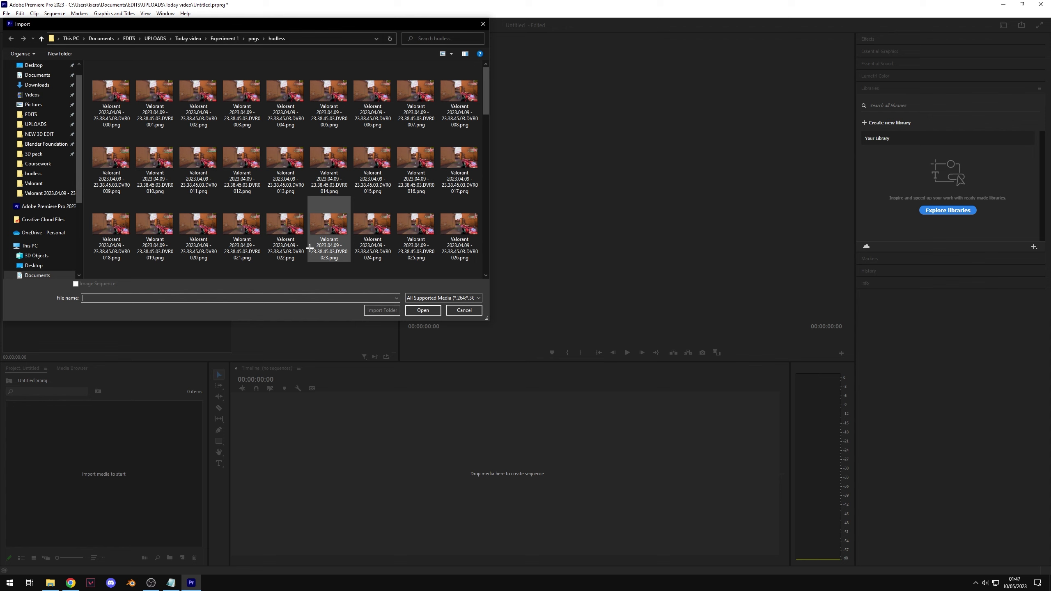
click(188, 38)
double_click(198, 89)
double_click(124, 94)
click(124, 94)
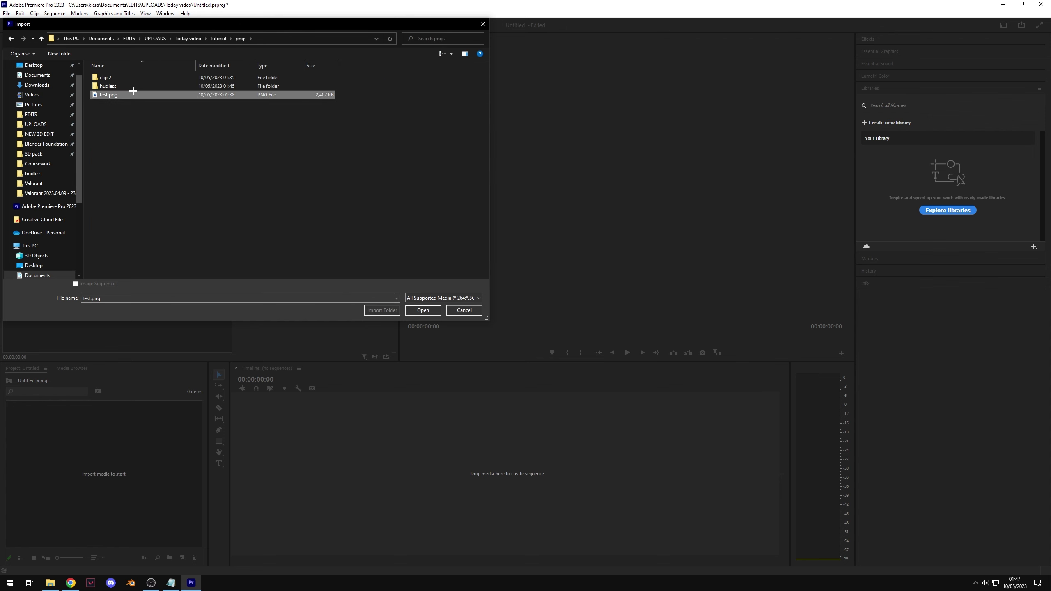
double_click(107, 86)
click(111, 91)
click(97, 283)
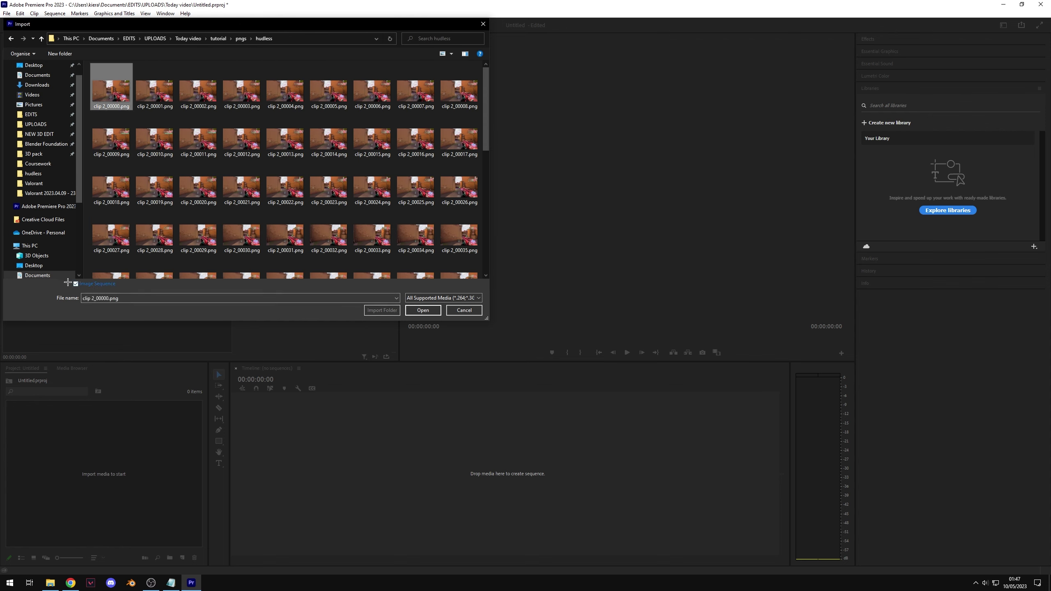
click(422, 310)
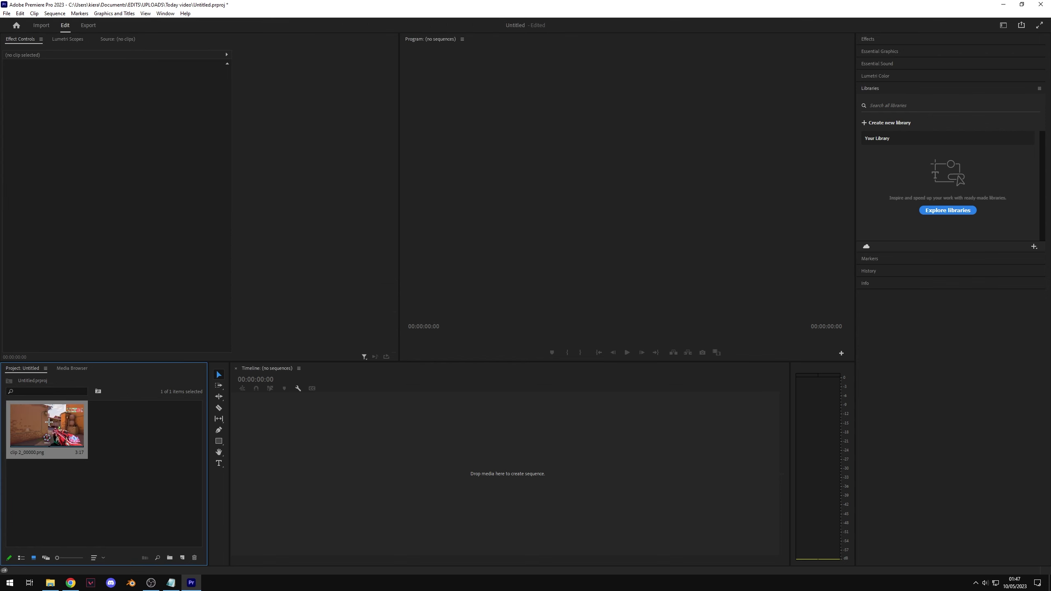
Interpret the imported image sequence's footage at an assumed frame rate of 60 fps.
right_click(49, 422)
mouse_move(104, 212)
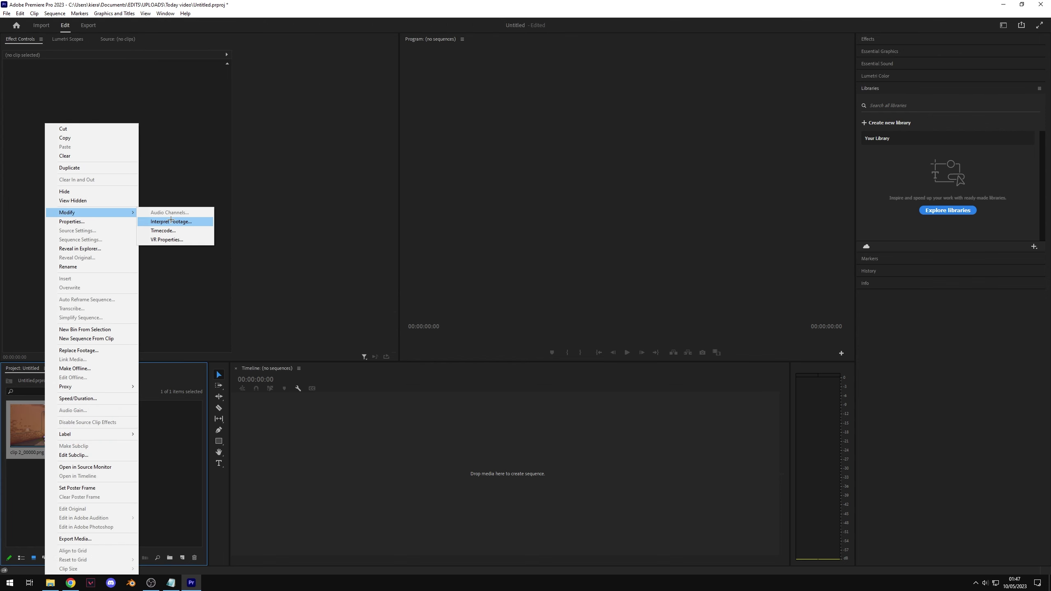
click(171, 220)
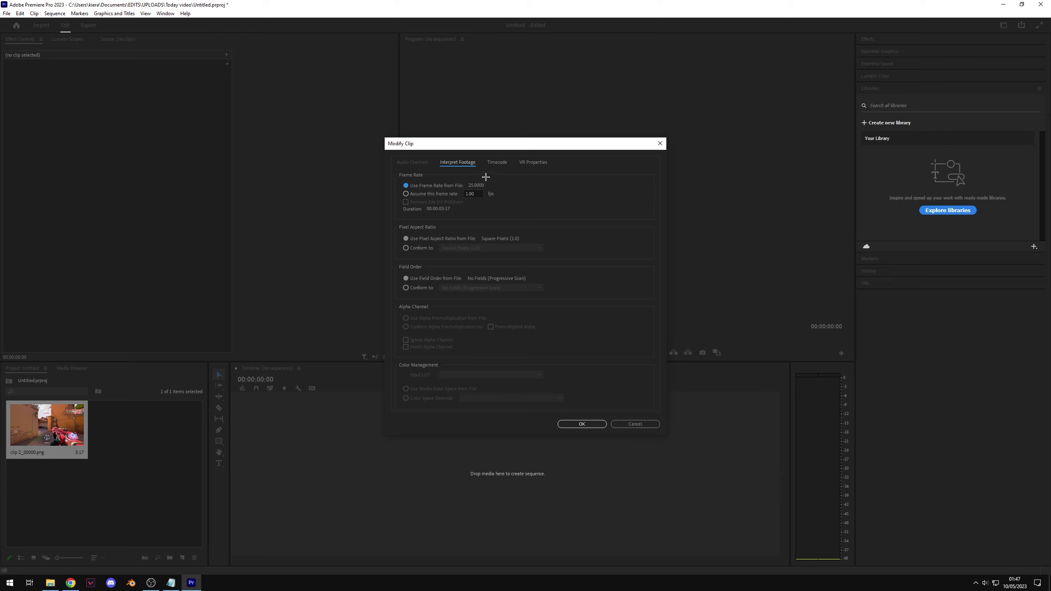
click(477, 192)
text(60)
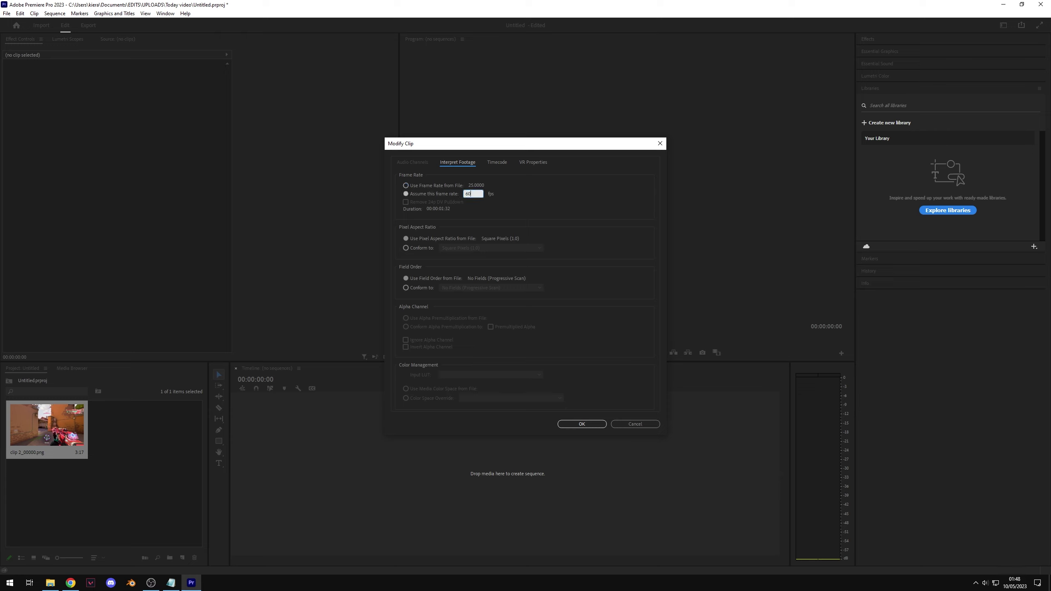
click(582, 423)
Add the original clip.mp4 to the project and create a new sequence from it.
drag(327, 503, 136, 439)
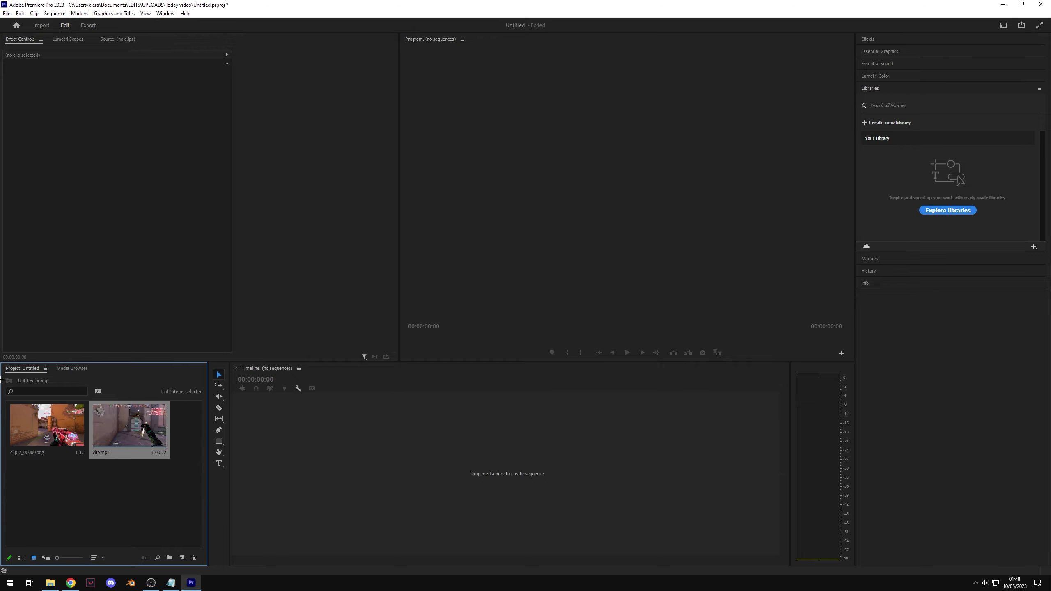
right_click(135, 415)
click(176, 338)
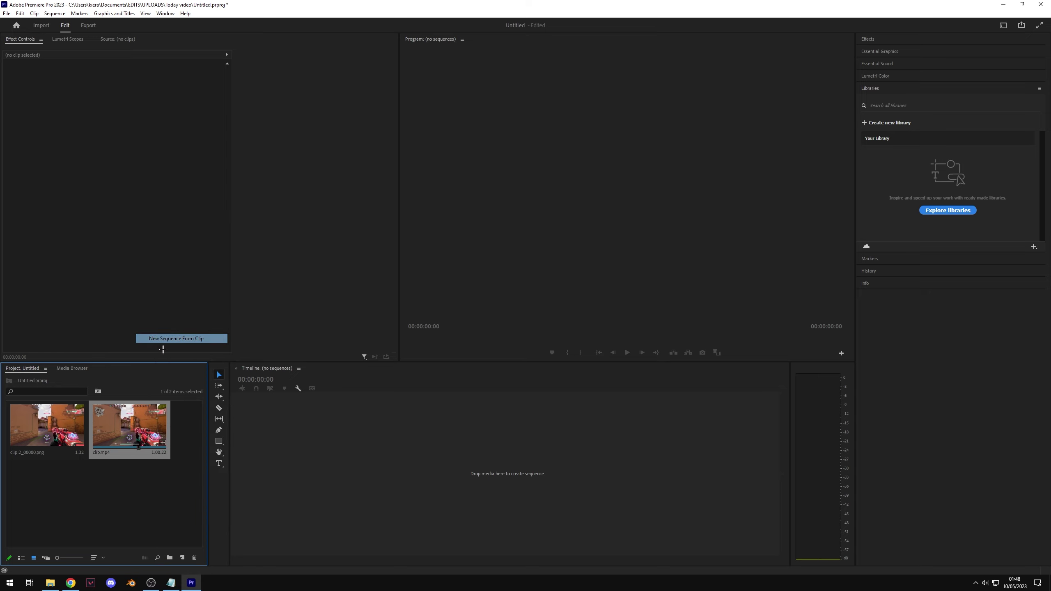
Place the hudless image sequence on track V2 at the start, above clip.mp4, and play the sequence briefly.
drag(39, 423, 337, 458)
key(=)
key(=)
key(=)
key(space)
click(333, 467)
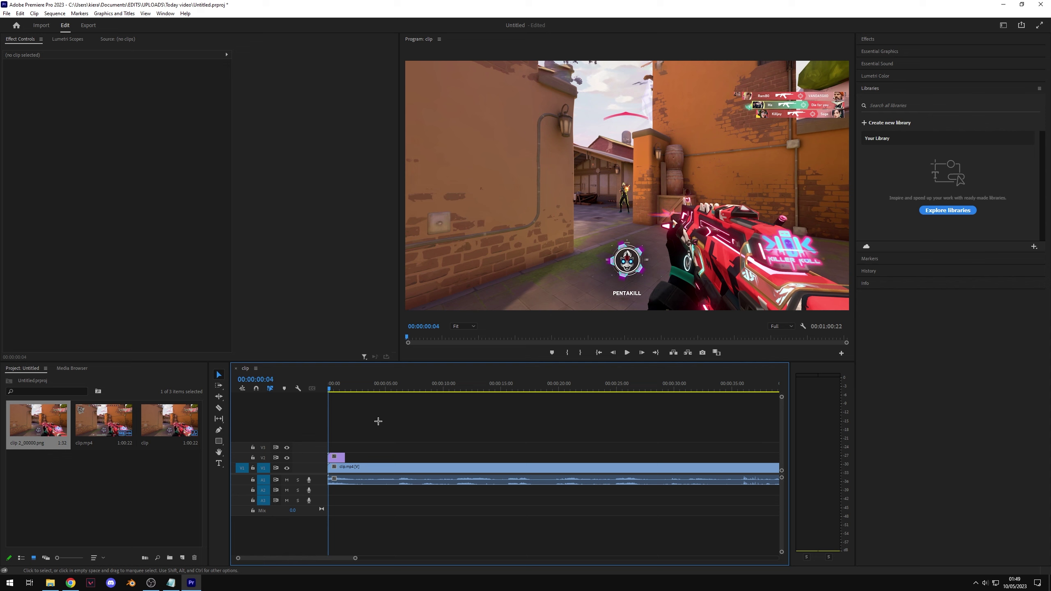
Trim the end of clip.mp4 to match the length of the image sequence above it.
key(minus)
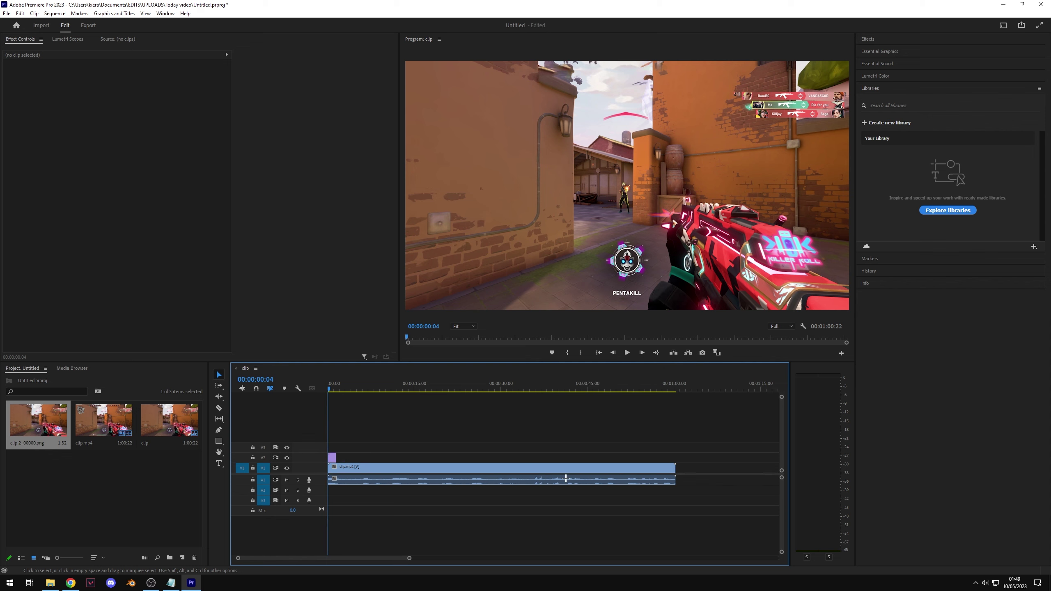
drag(675, 467, 335, 473)
key(equal)
key(equal)
key(equal)
key(equal)
key(equal)
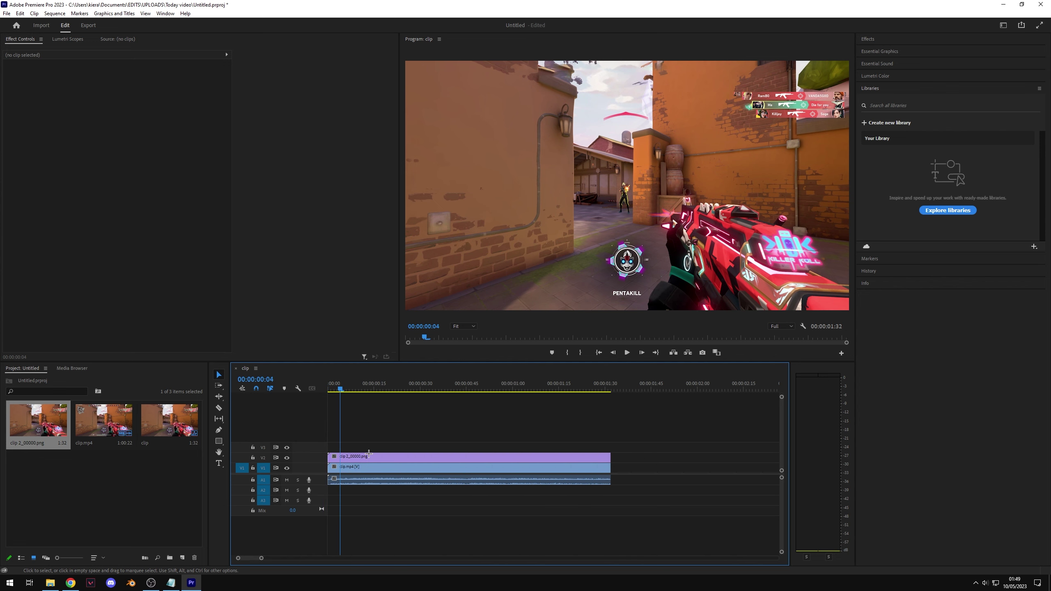
Unlink the video and audio of clip.mp4 in the timeline.
click(401, 471)
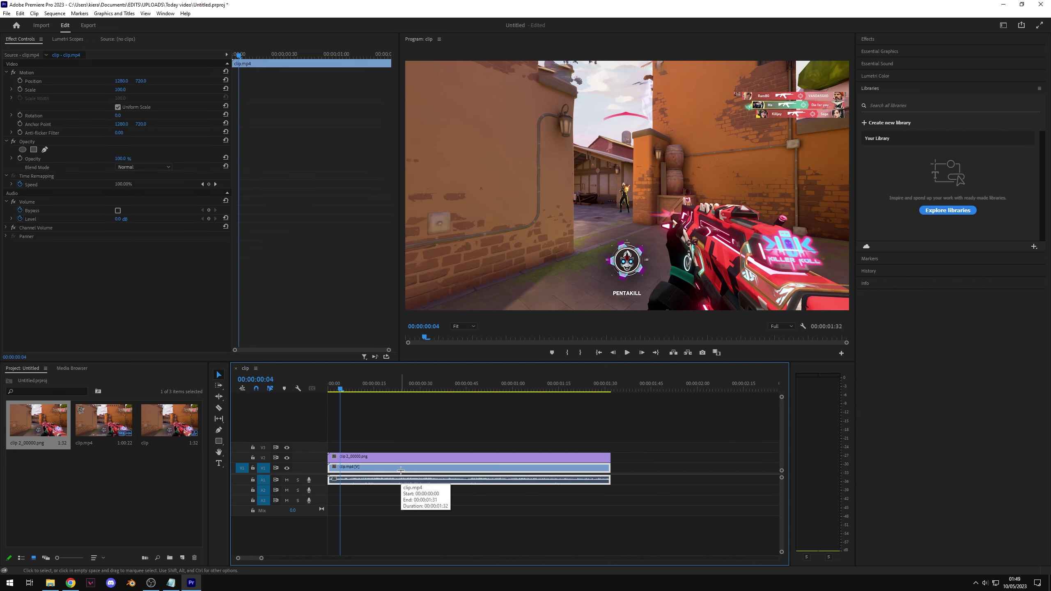
key(ctrl+l)
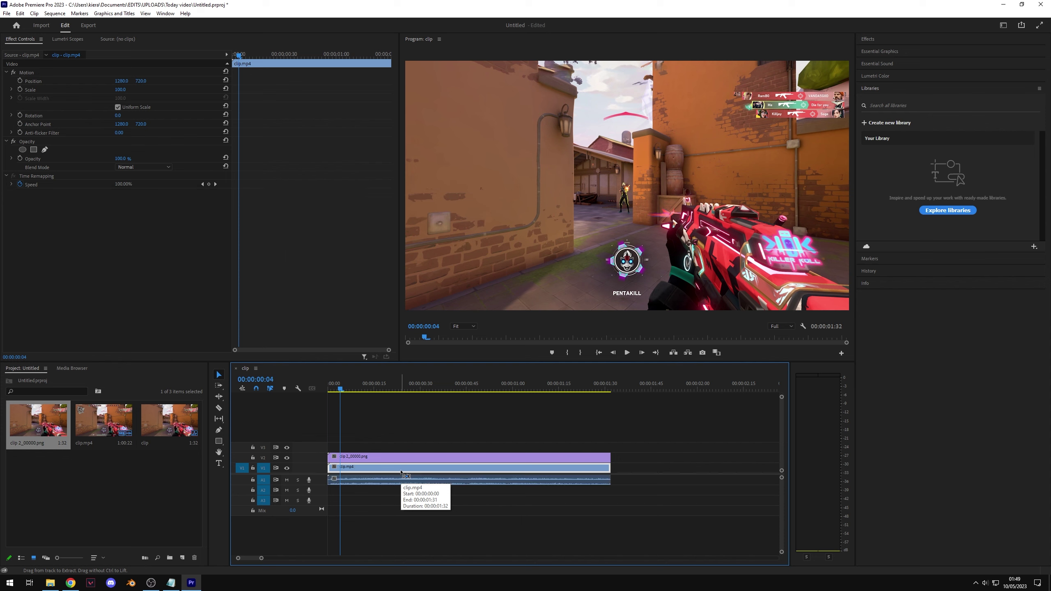